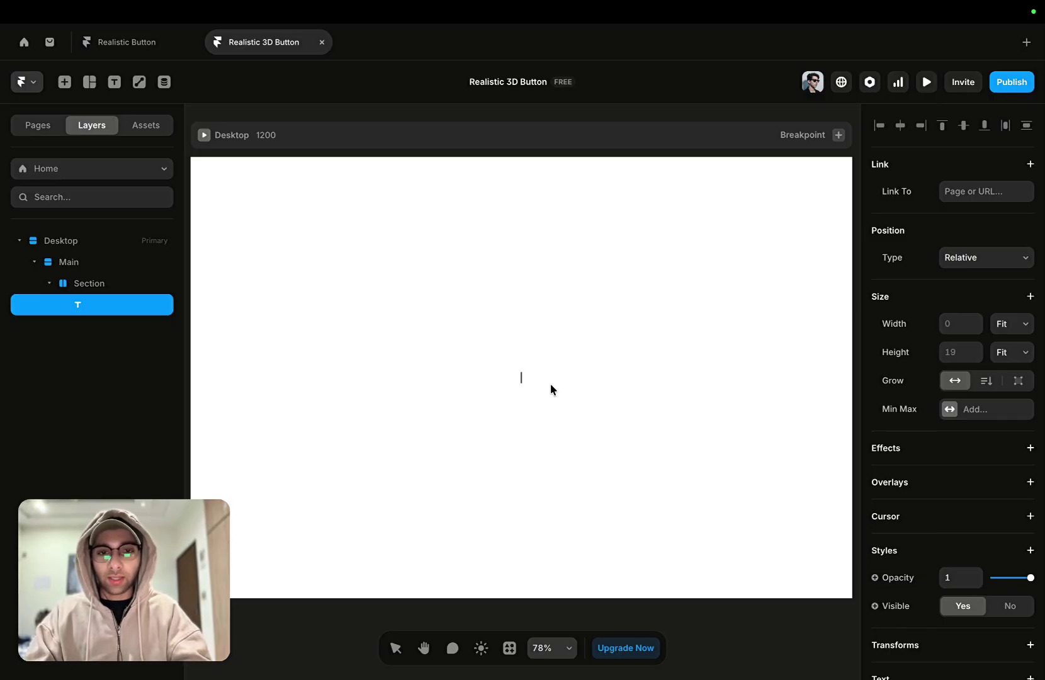
Enter "Connect" as the content of the new text layer in the section.
text(Co)
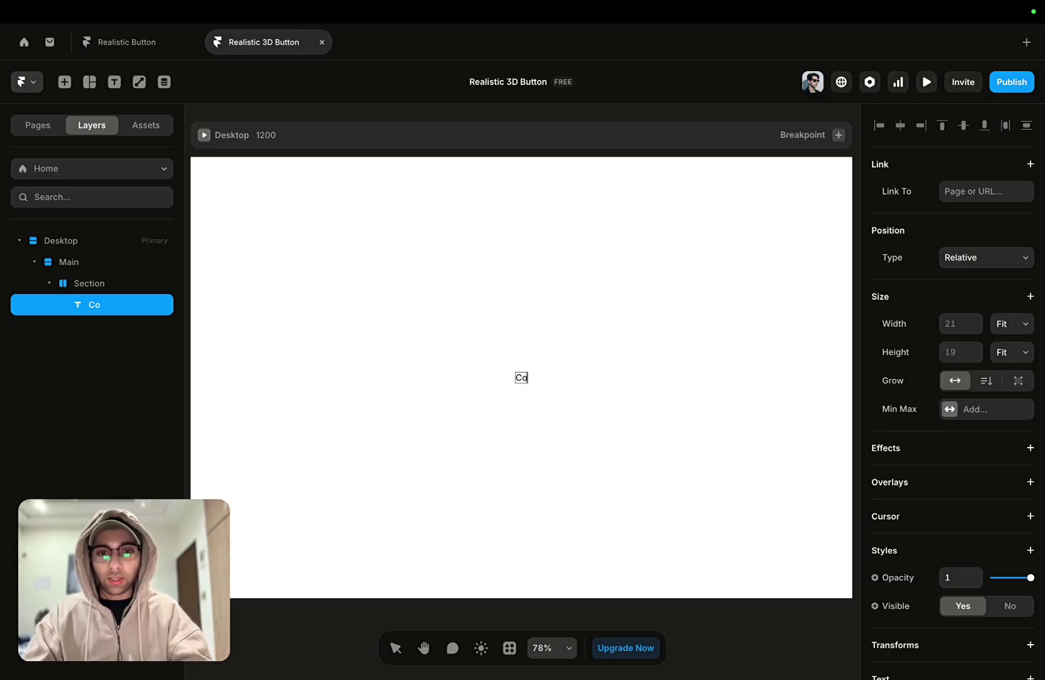
text(nnect)
key(Escape)
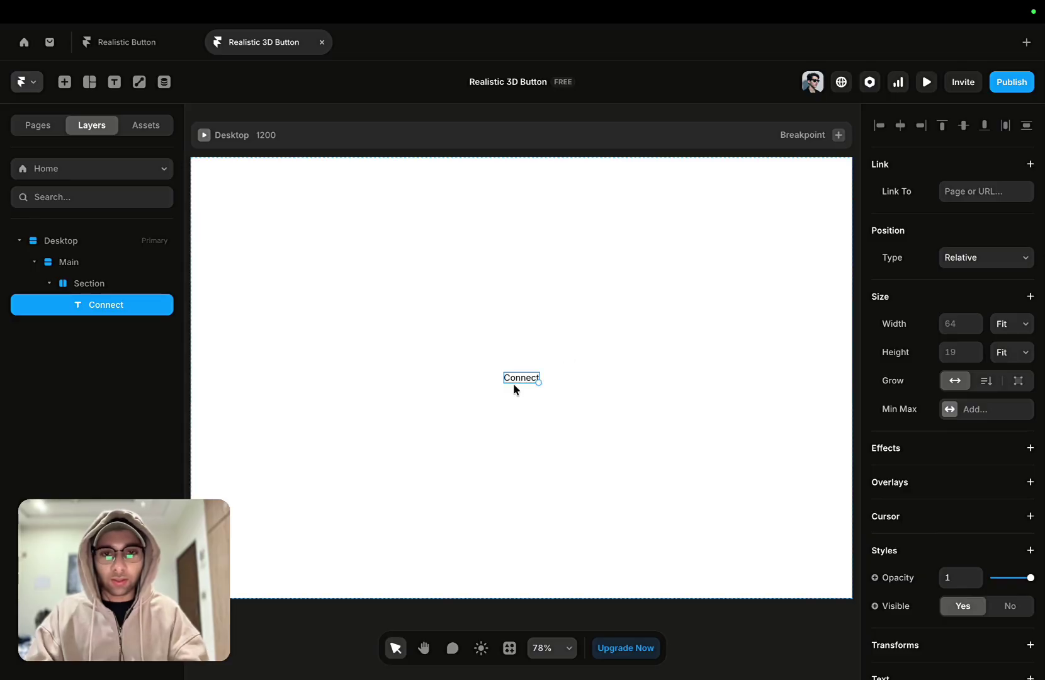
Set the Connect text's font size to 15 px and its letter spacing to -0.02 em.
scroll(1034, 430, down, 6)
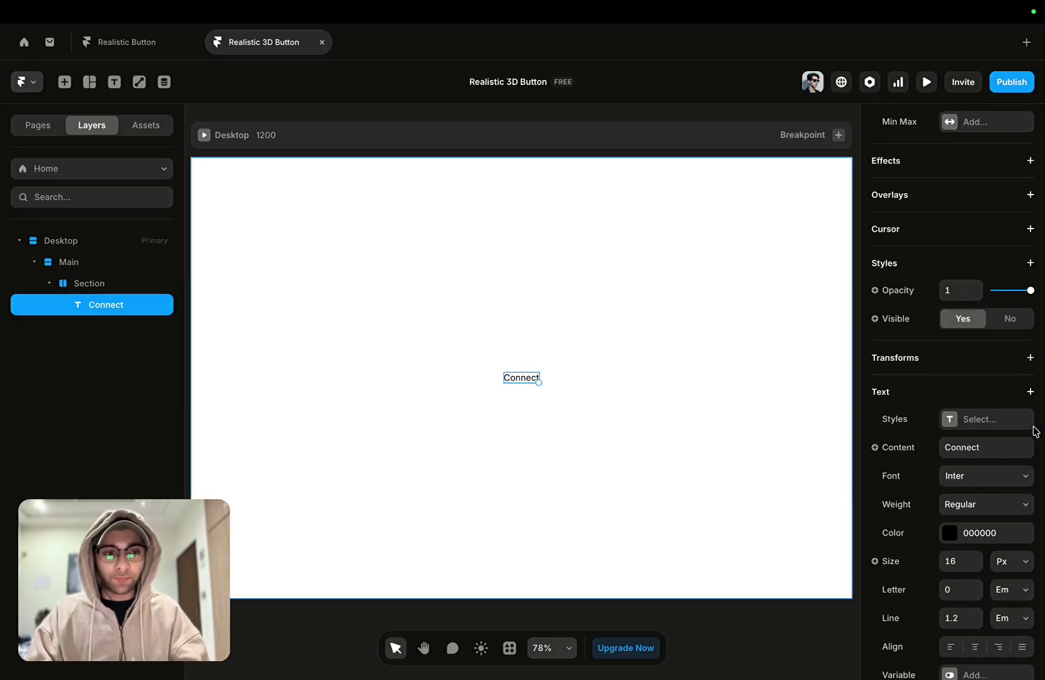
scroll(1034, 430, down, 2)
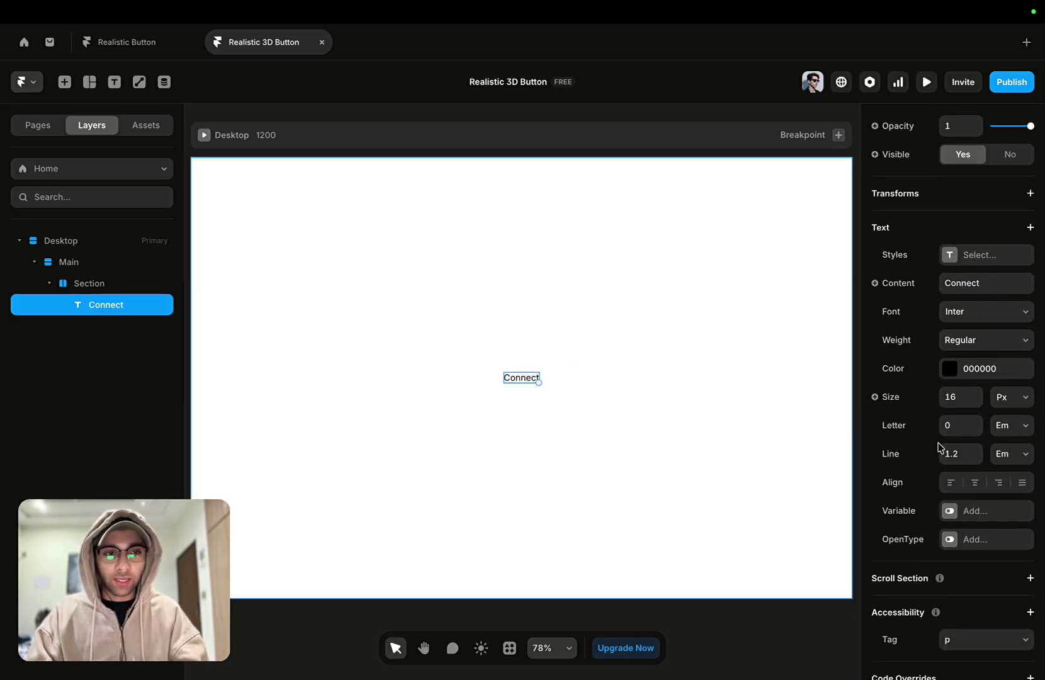
click(955, 398)
text(15)
key(Return)
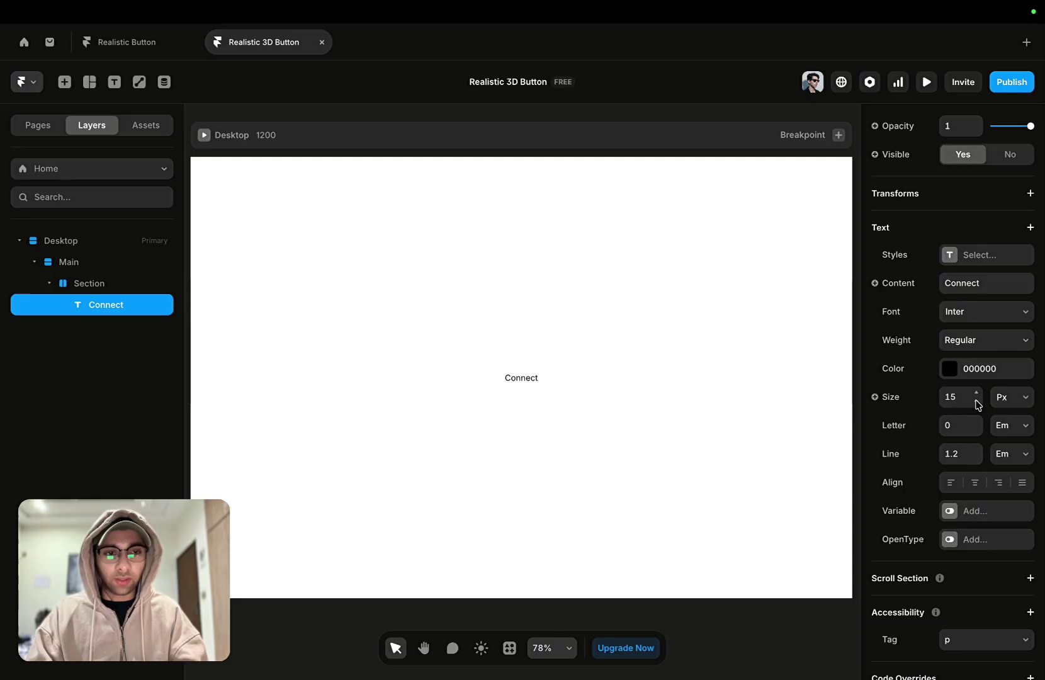
click(964, 430)
text(-0)
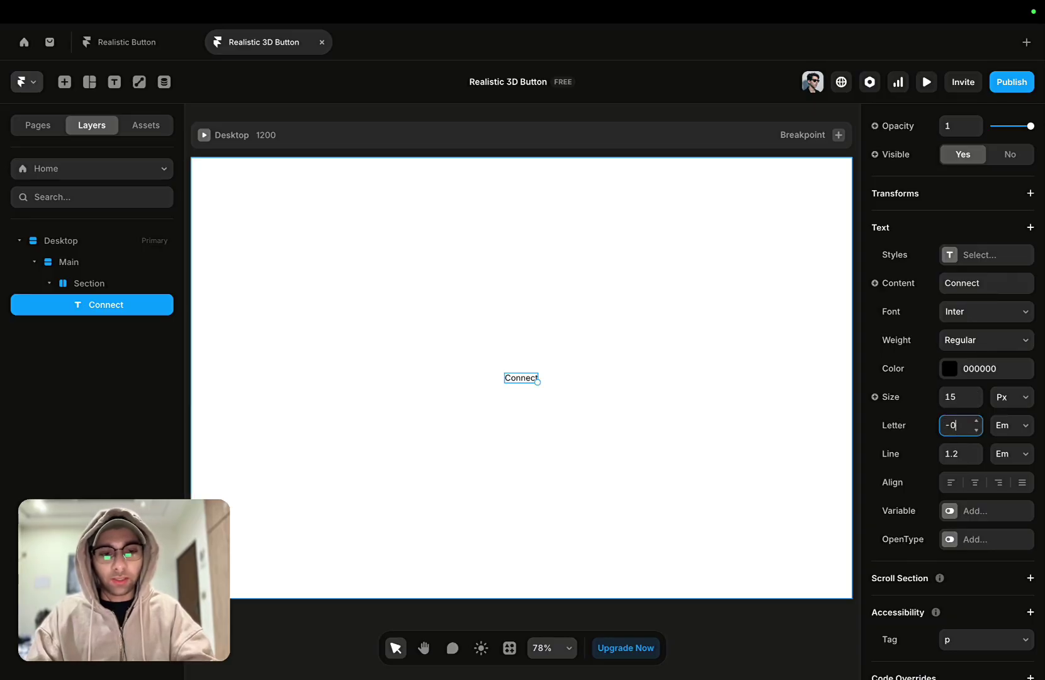
text(.02)
key(Return)
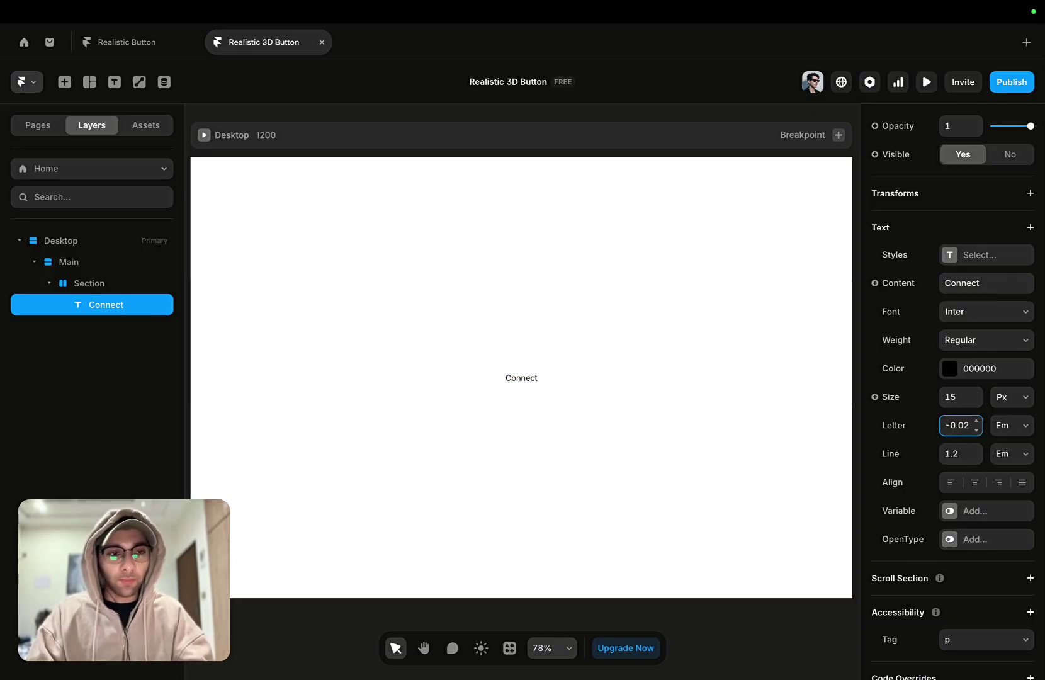
Switch the Connect text's line height to pixels, with a value of 18 px.
click(1010, 453)
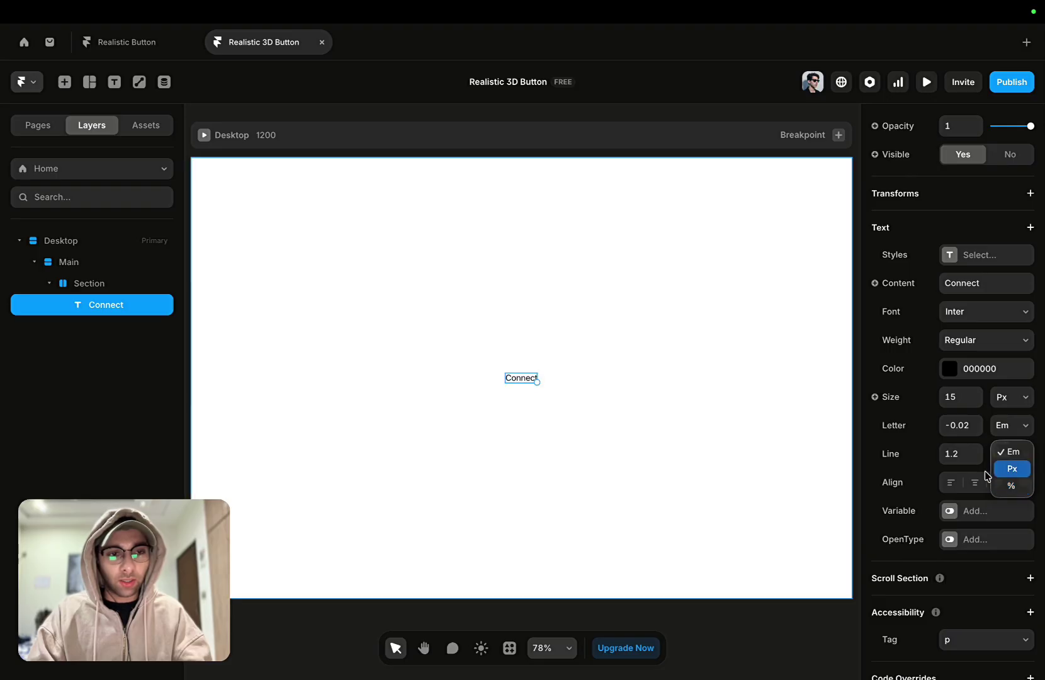
click(1011, 469)
click(954, 453)
key(BackSpace)
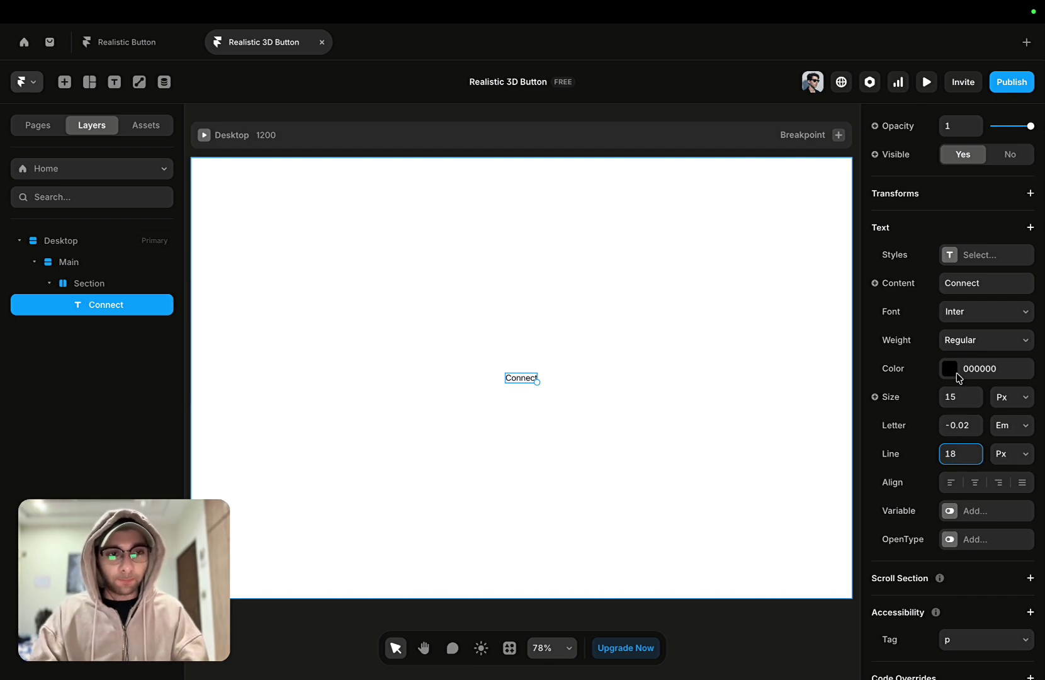
Set the Connect text's color to 363636 and its font weight to Medium.
click(985, 380)
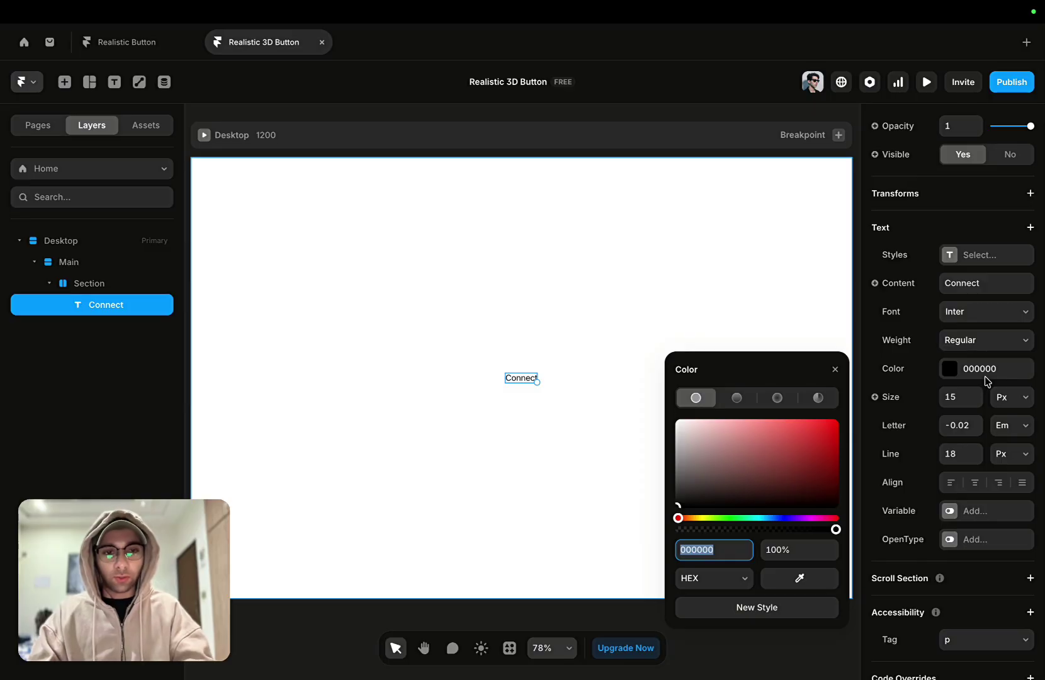
text(363636)
scroll(522, 389, down, 2)
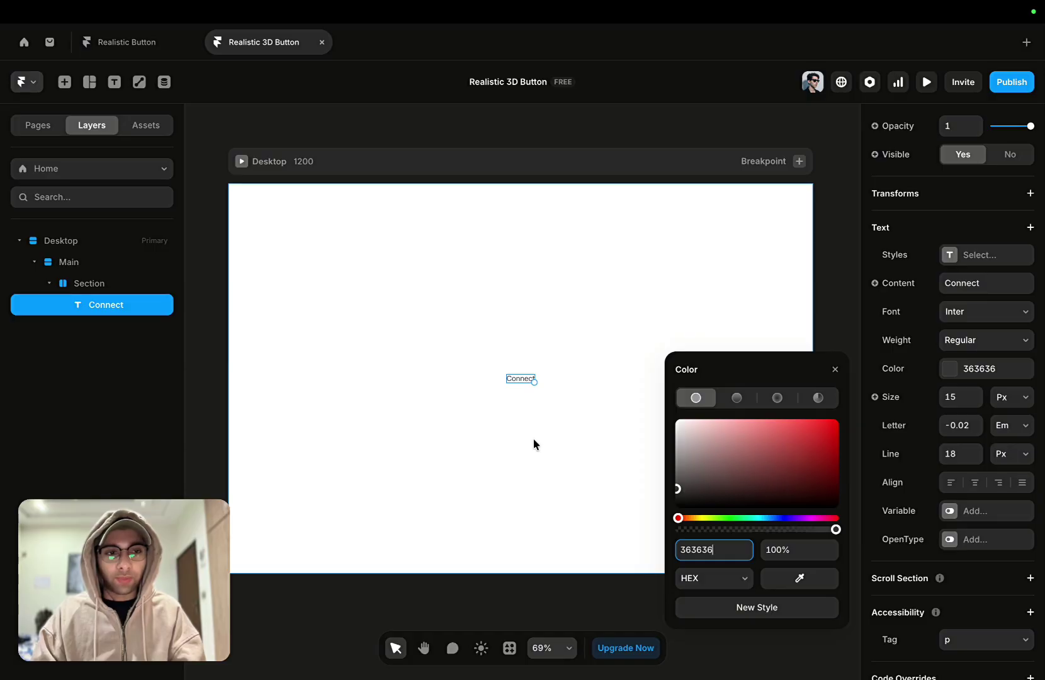
click(969, 341)
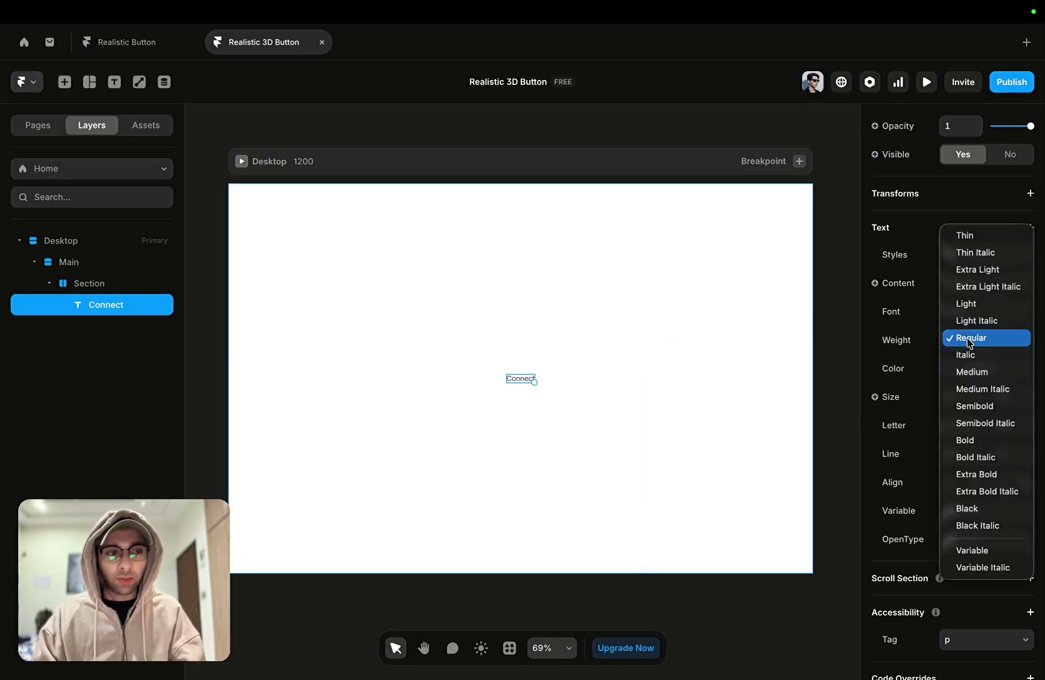
click(982, 373)
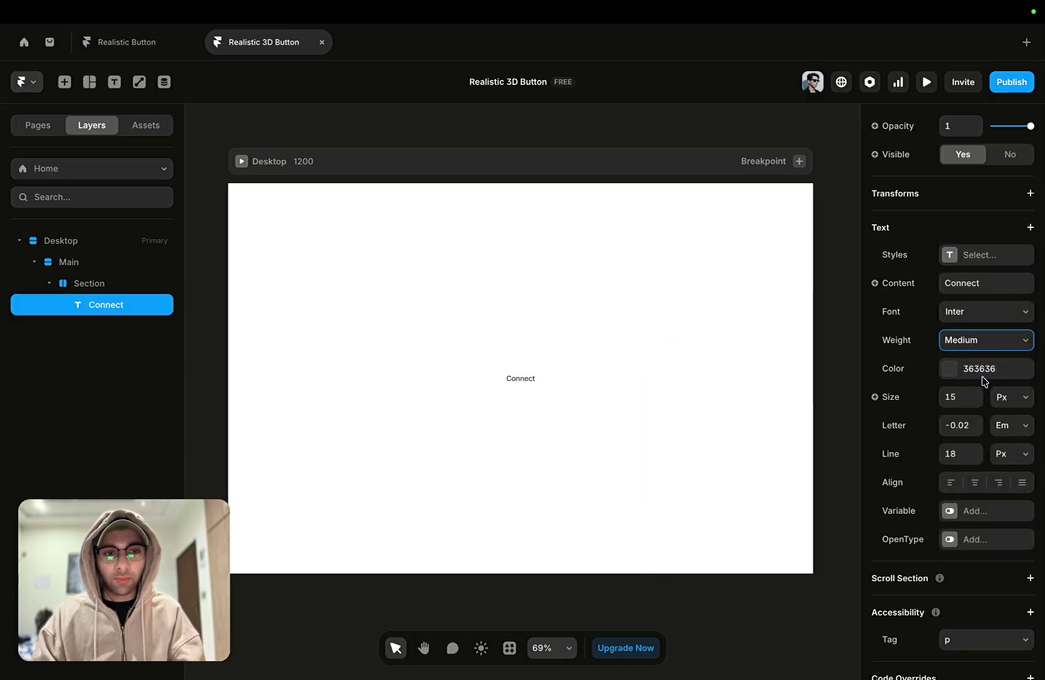
Wrap the Connect text layer in a new stack.
scroll(509, 411, up, 5)
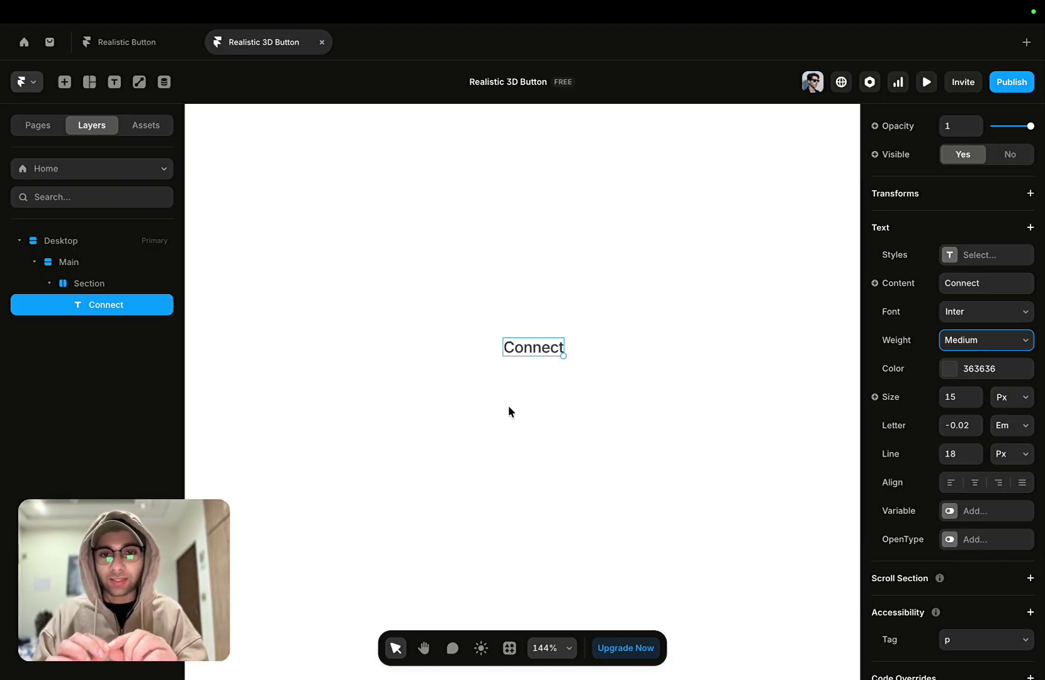
right_click(544, 354)
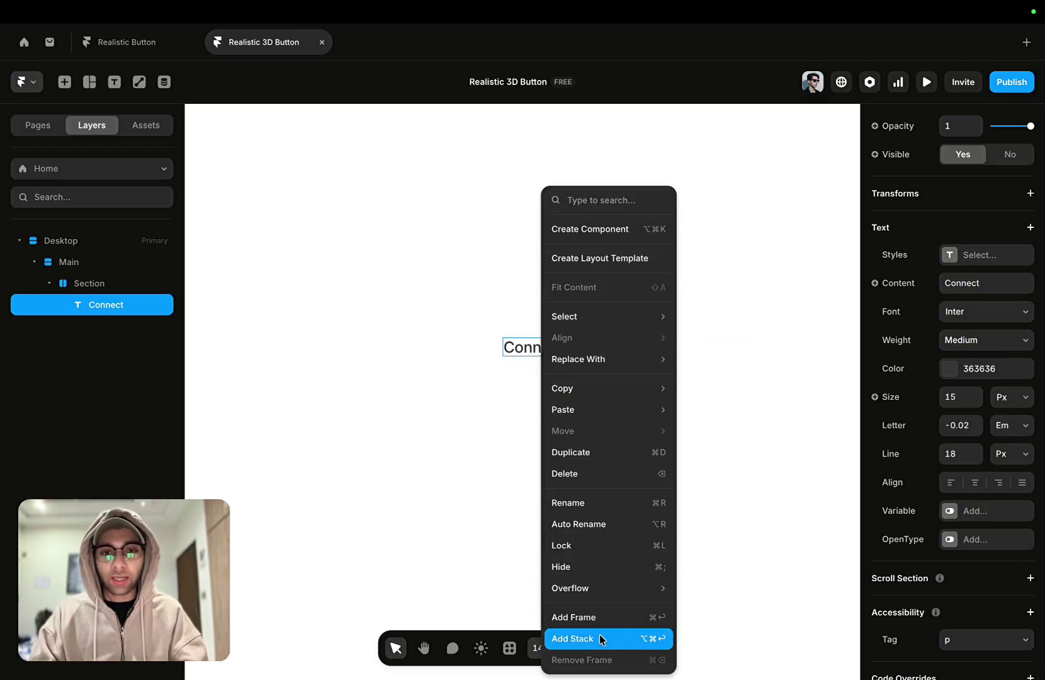
click(599, 635)
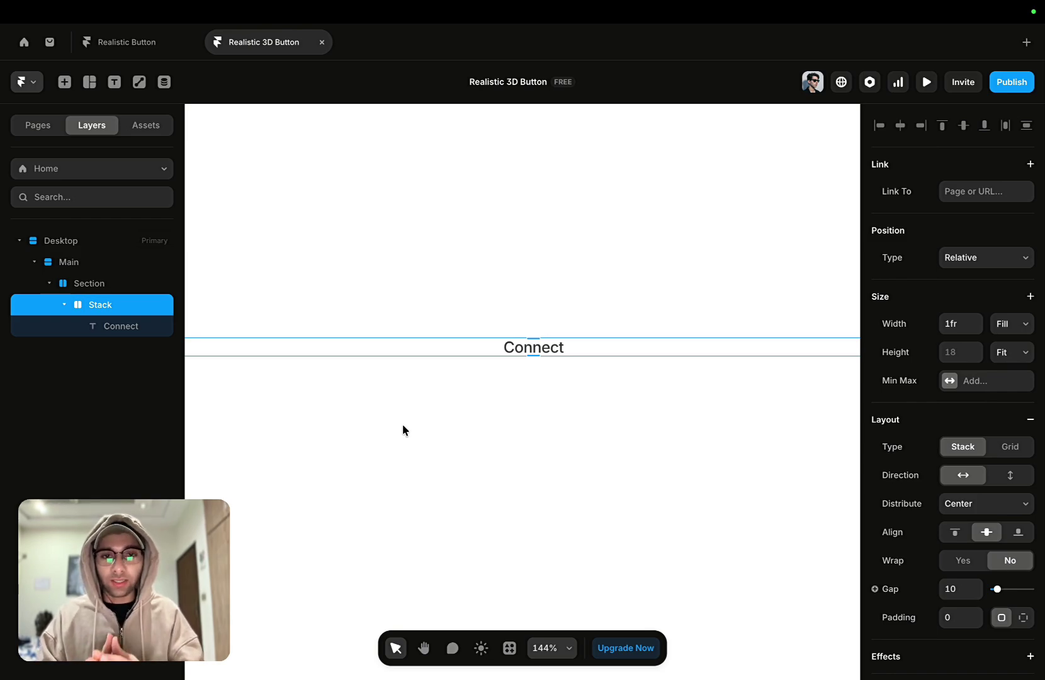
Rename the stack around the Connect text as "Text Container".
double_click(117, 303)
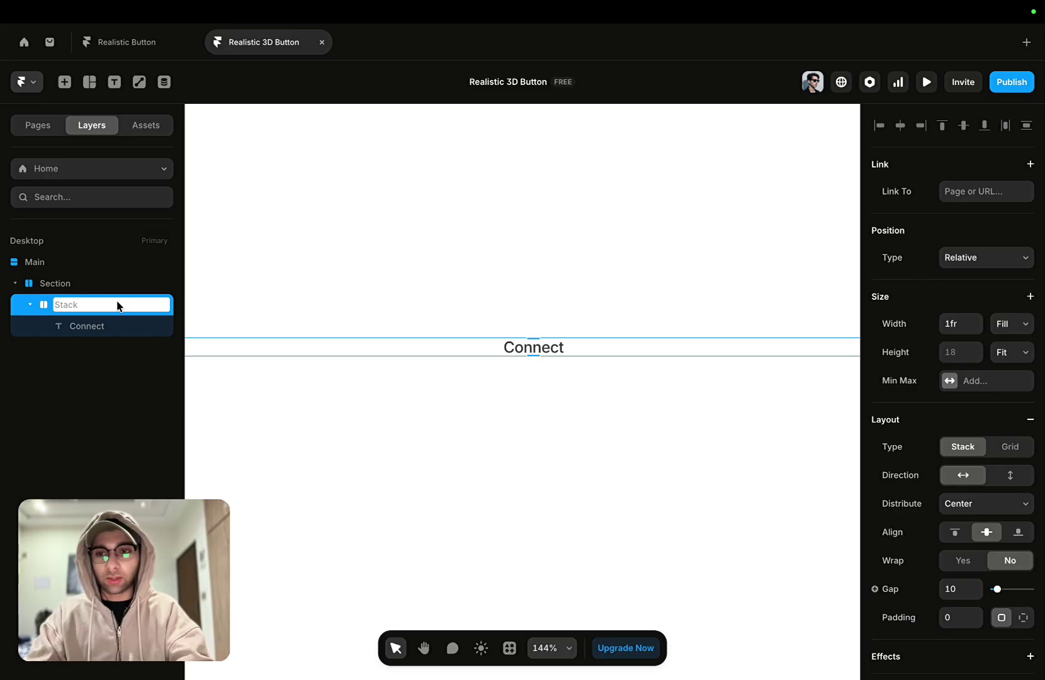
key(super+a)
text(Text)
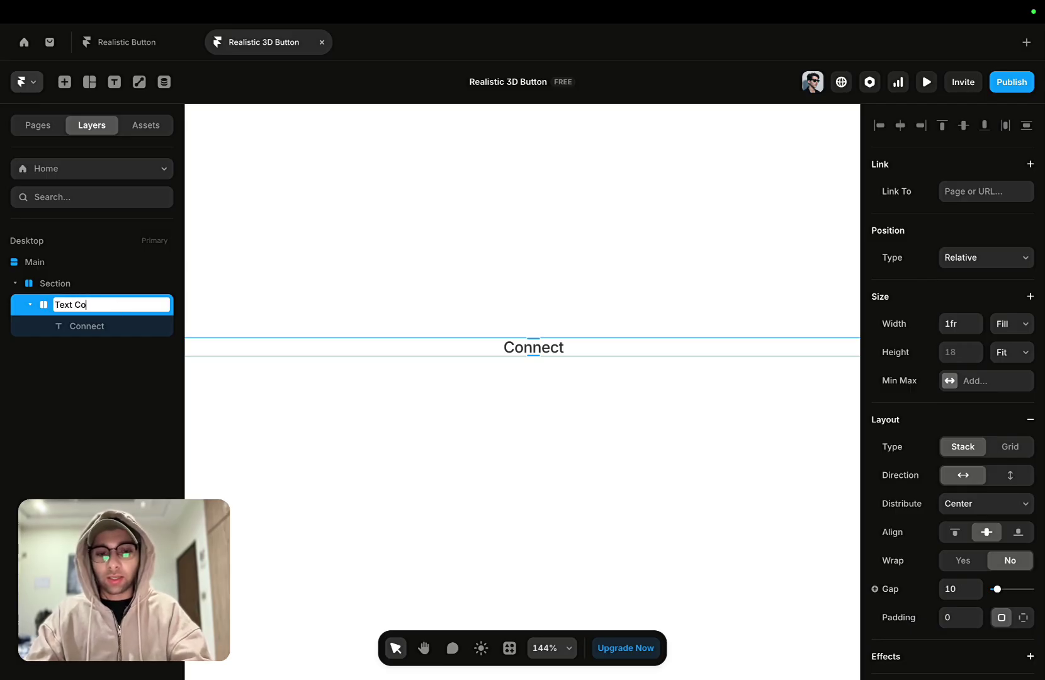
text( Container)
key(Return)
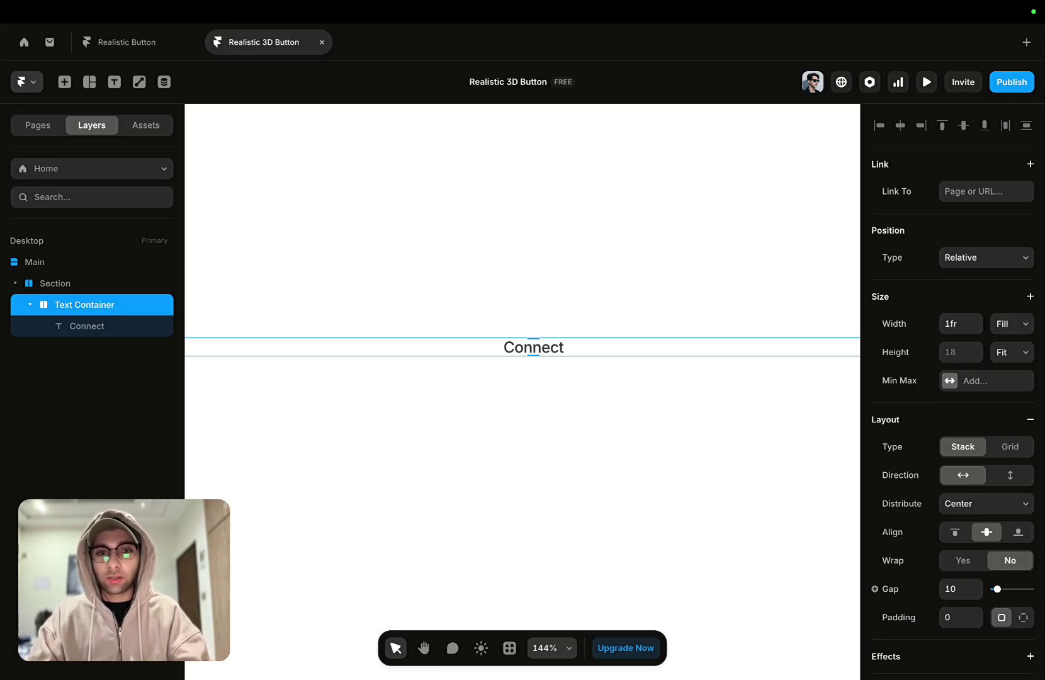
Set the Text Container's width to Fit Content and its gap to 0.
click(1016, 321)
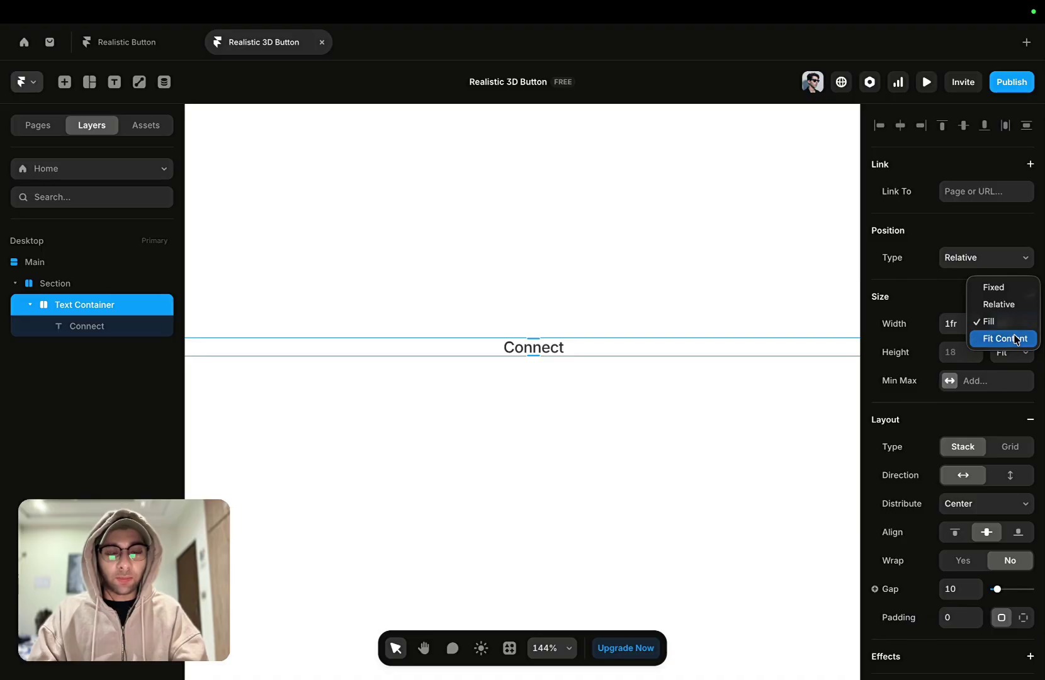
click(1016, 339)
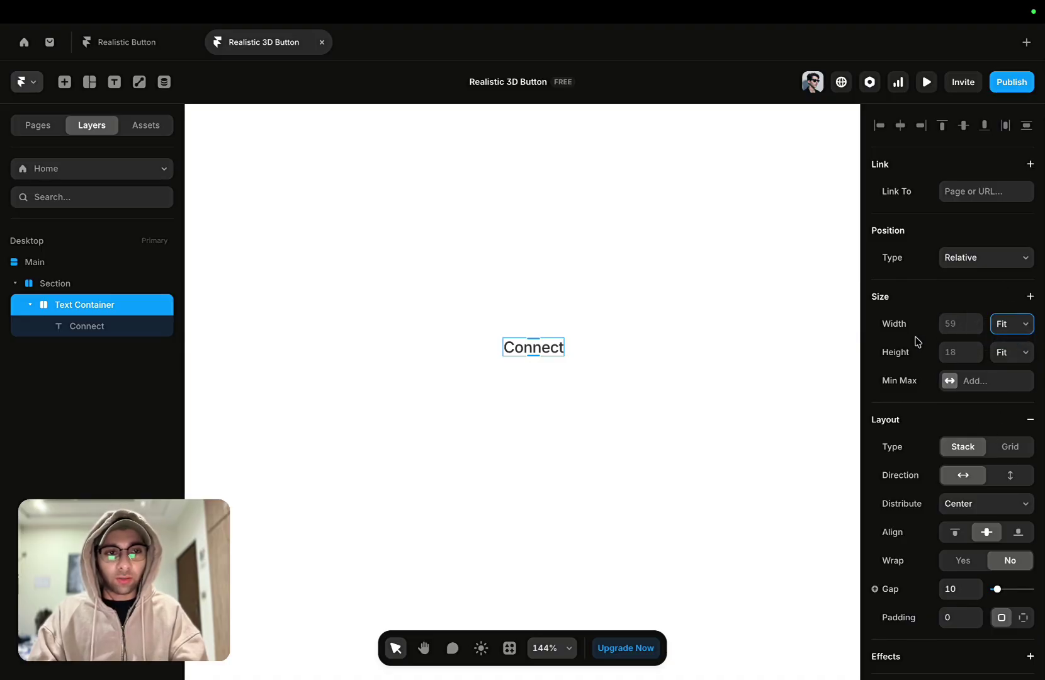
scroll(924, 369, down, 3)
click(954, 504)
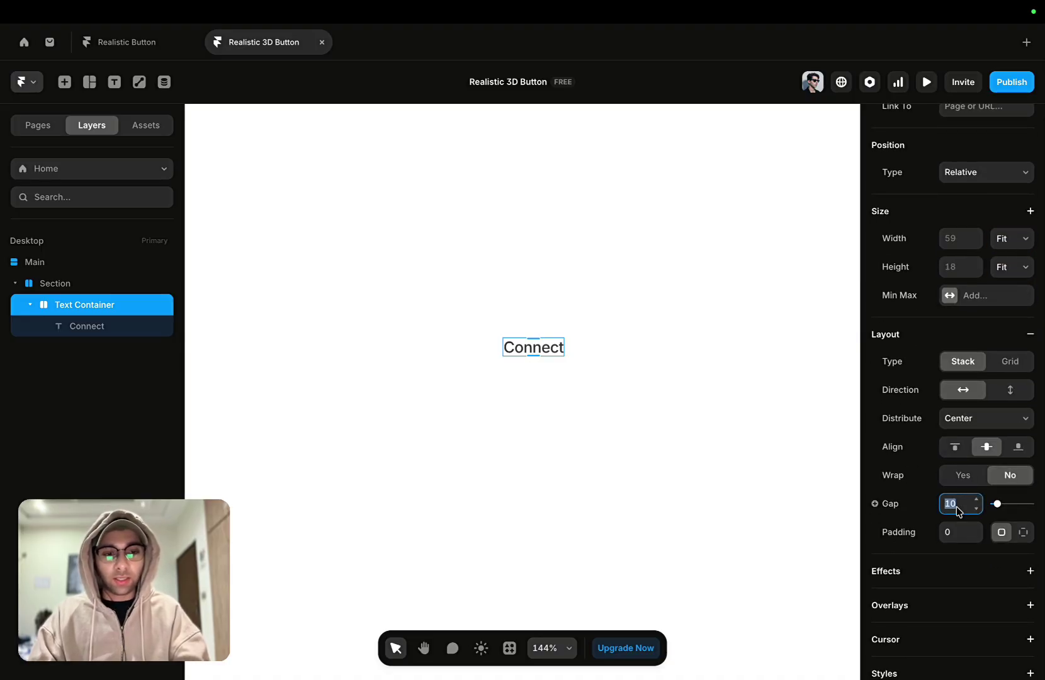
text(0)
scroll(953, 390, down, 10)
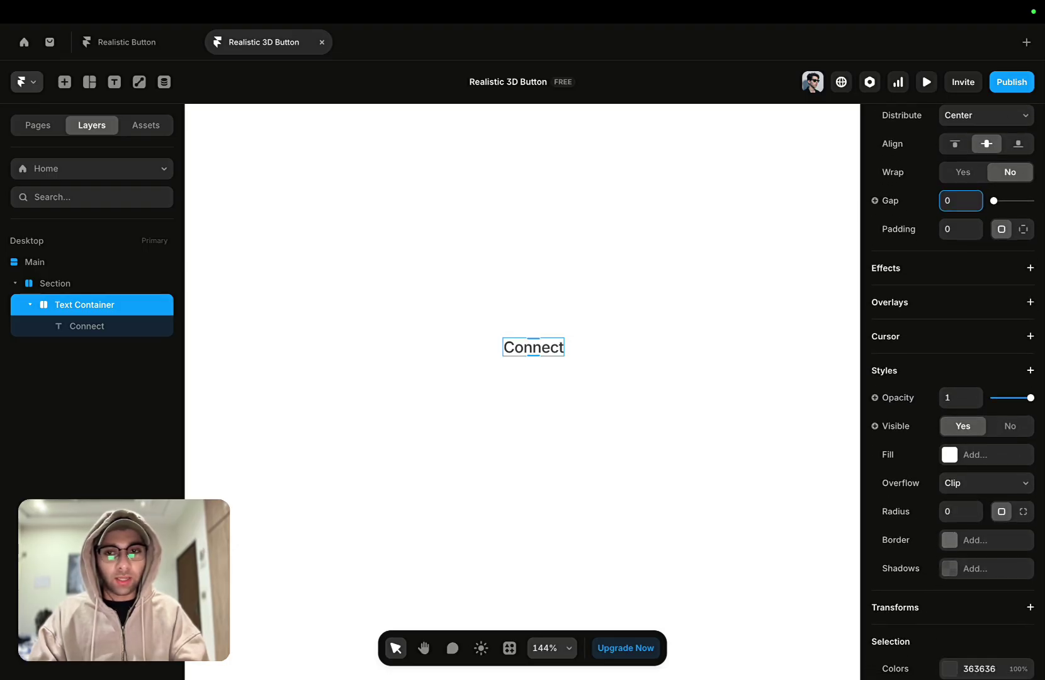
Add the User Select style to the Connect text layer, set to None.
click(104, 327)
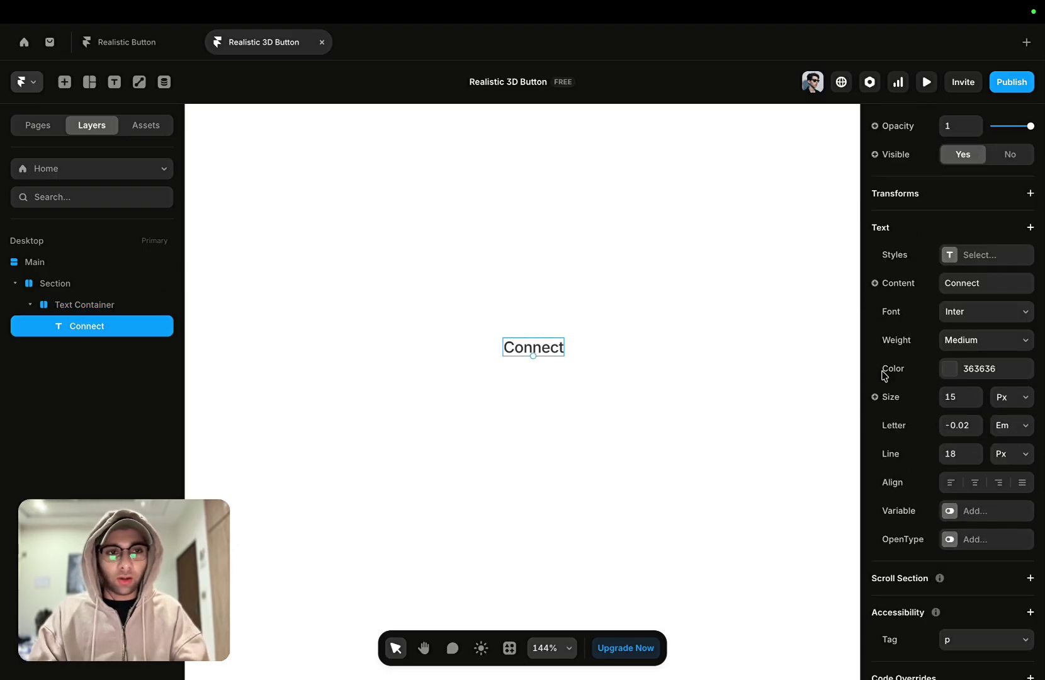
scroll(937, 343, up, 1)
scroll(919, 282, up, 3)
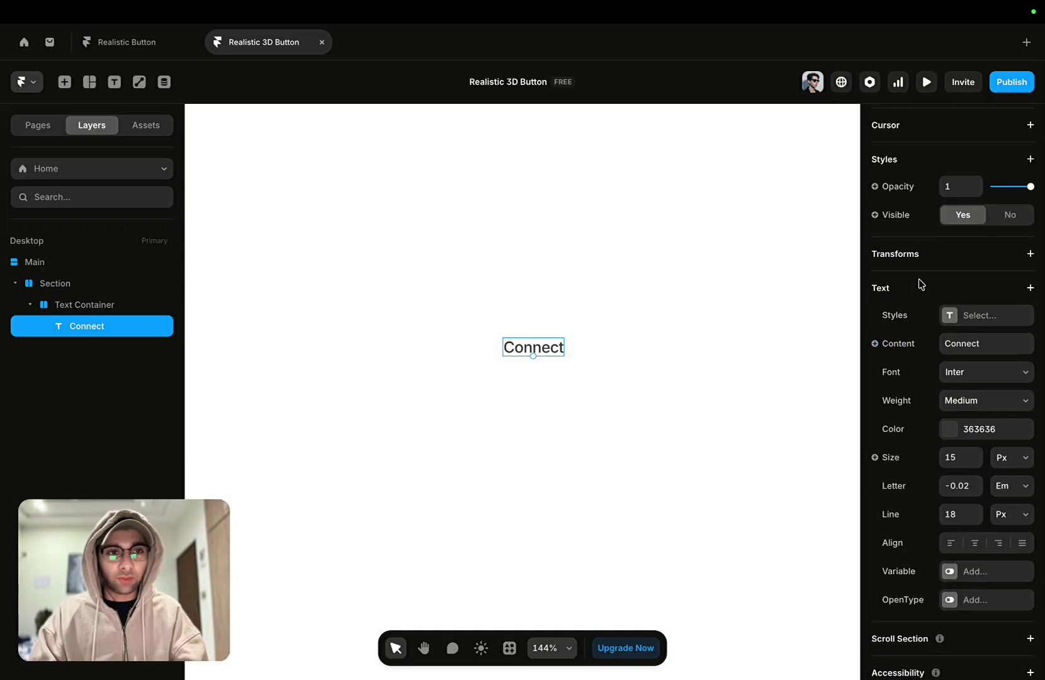
click(892, 183)
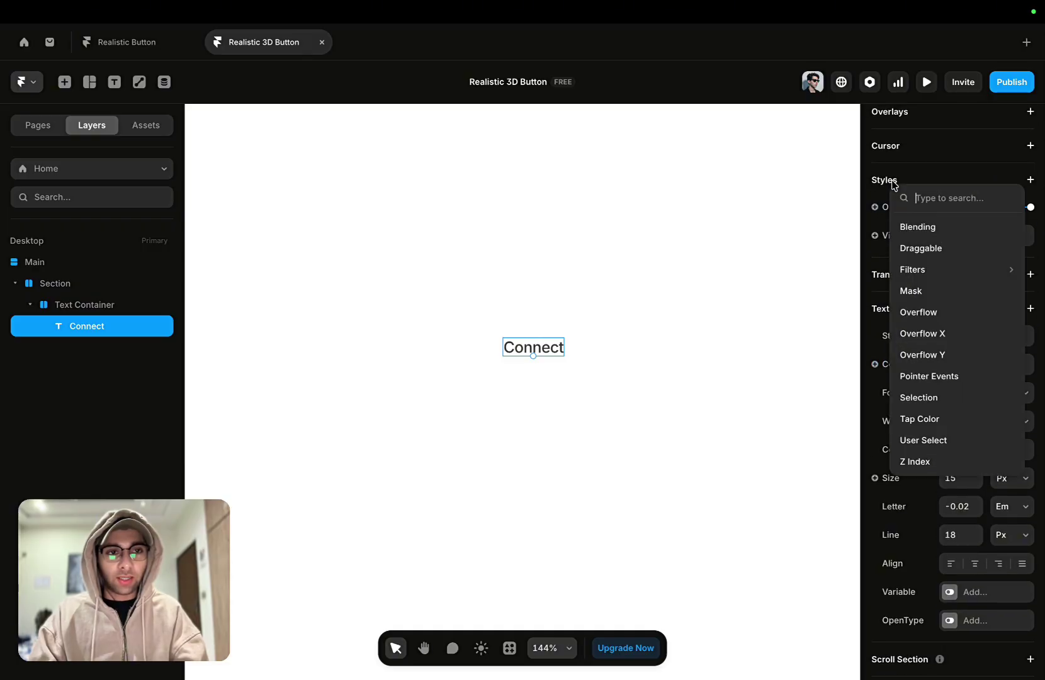
click(947, 442)
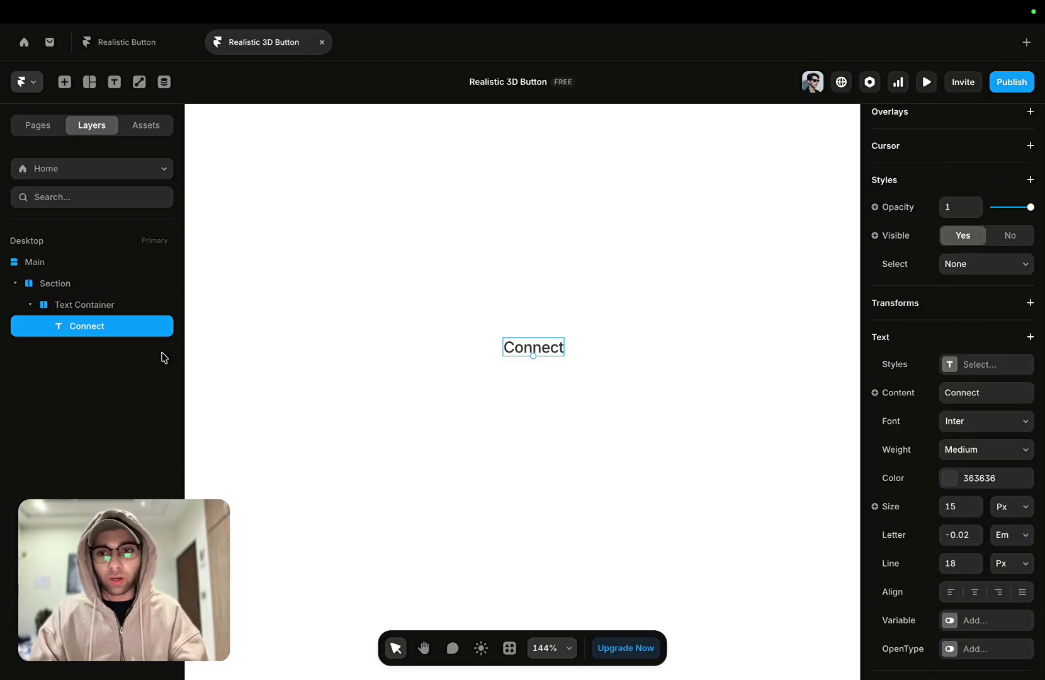
Give the Text Container a solid E9E9E9 fill.
click(103, 313)
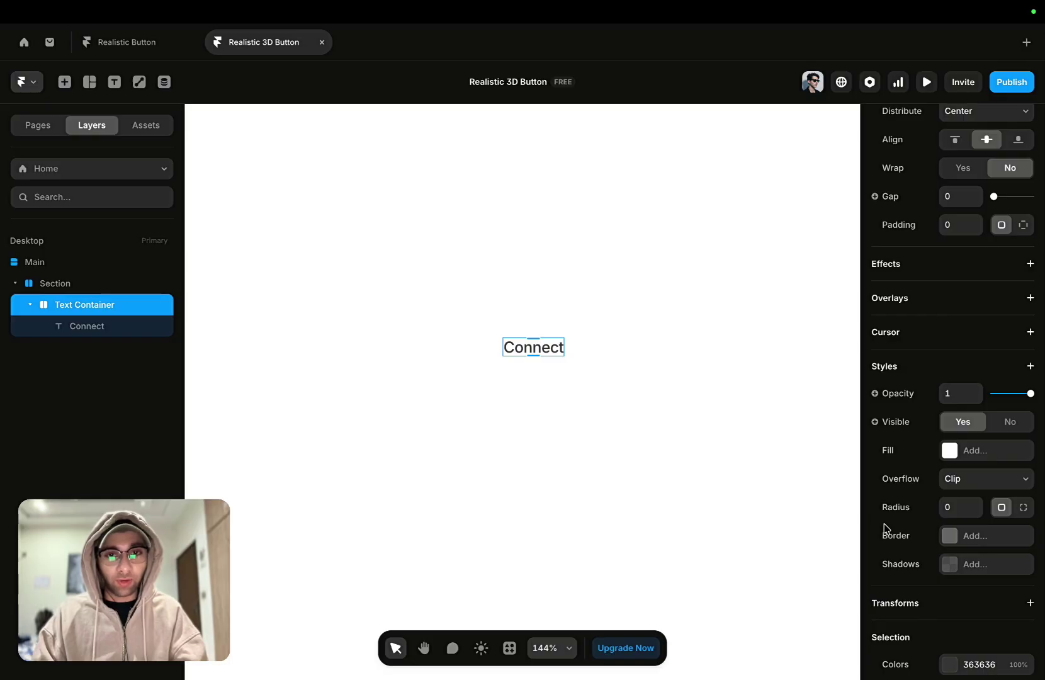
click(982, 450)
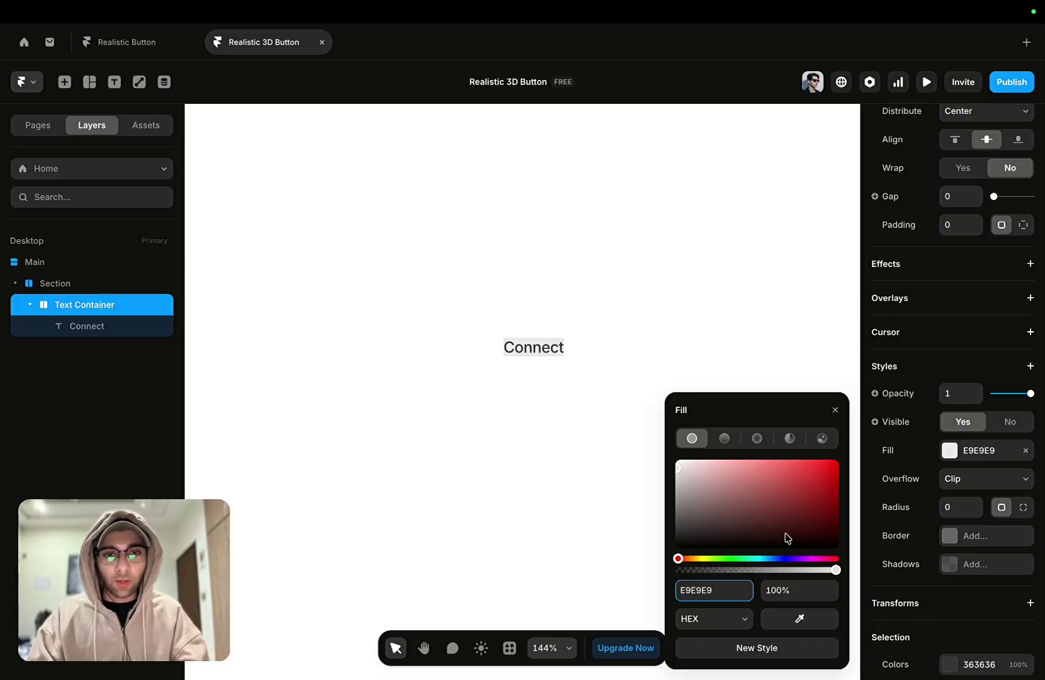
click(694, 592)
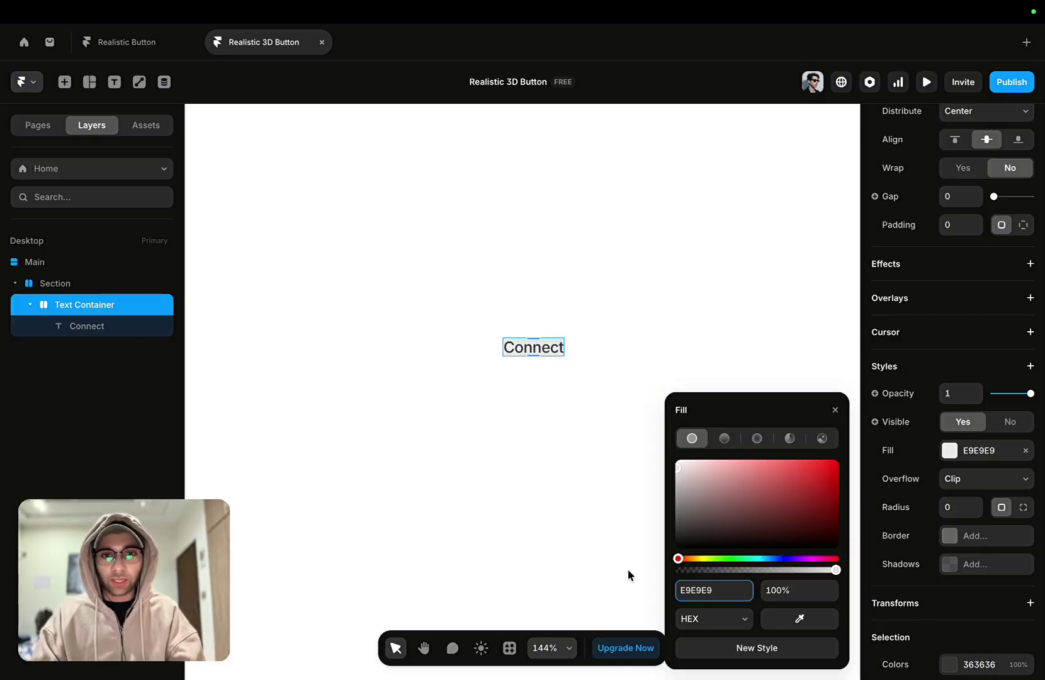
scroll(521, 368, up, 5)
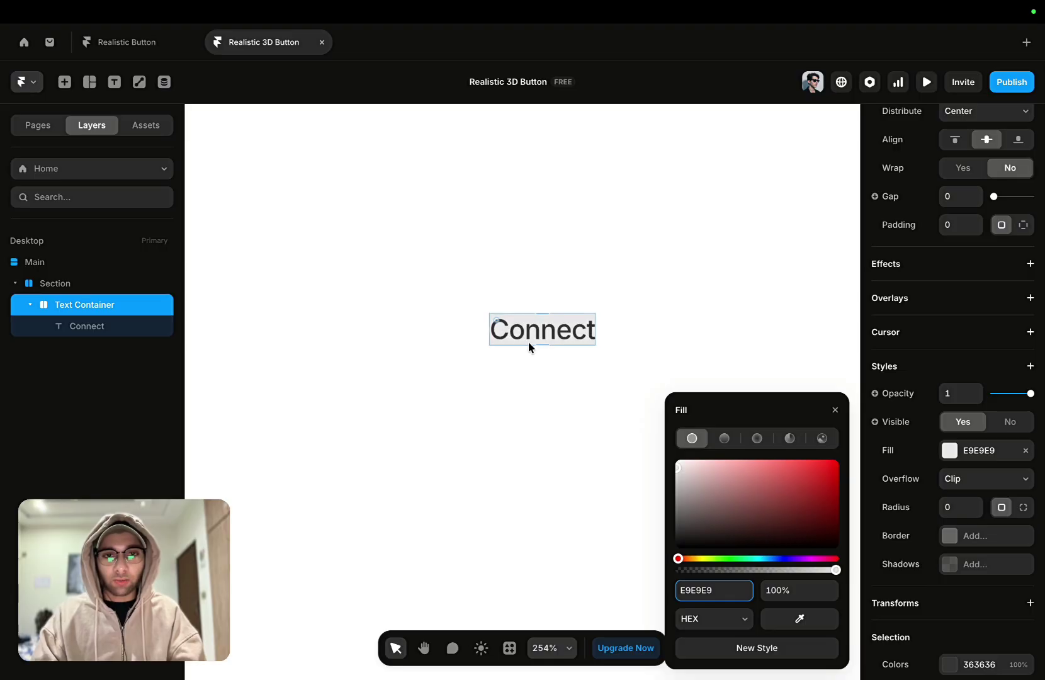
scroll(531, 346, down, 5)
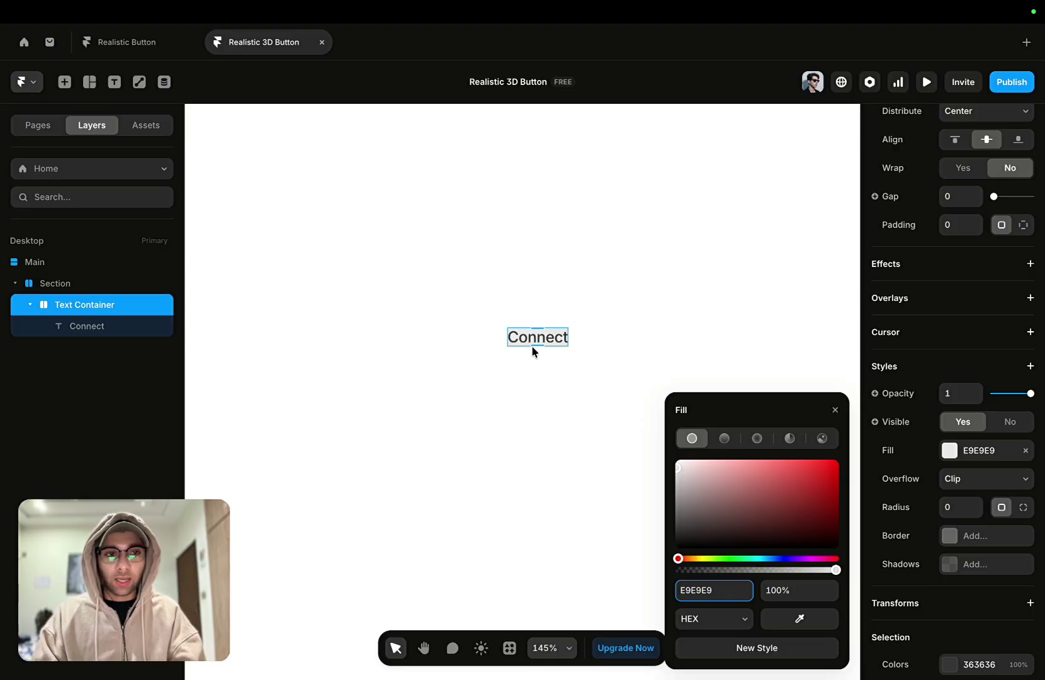
Set individual padding on the Text Container: 12 top, 16 right, 12 bottom and 16 left.
click(1024, 229)
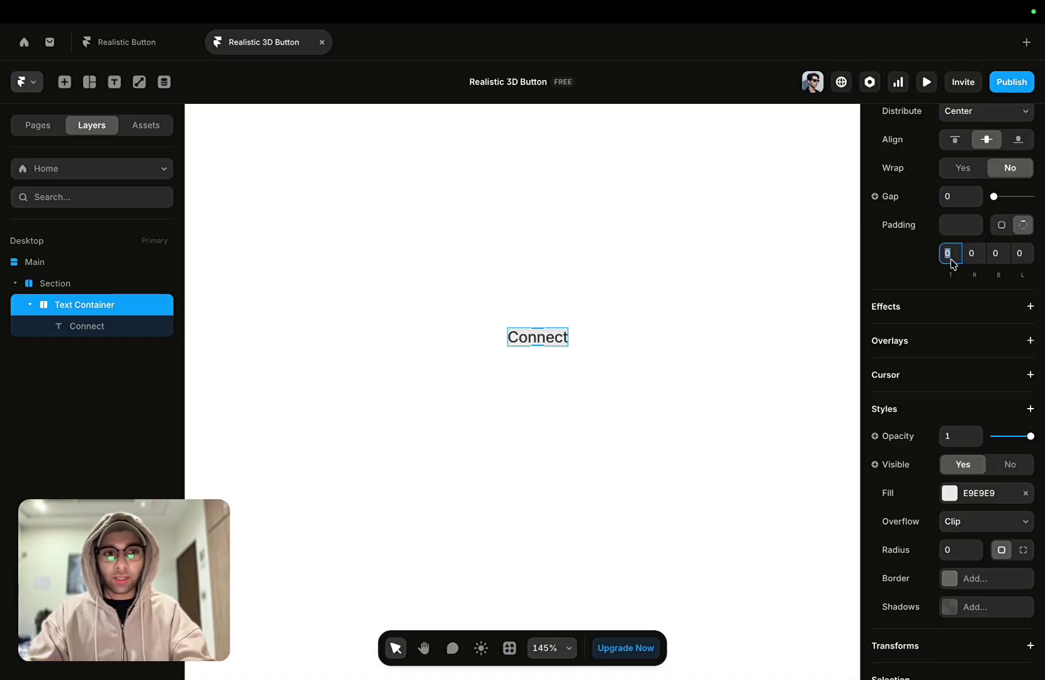
text(12)
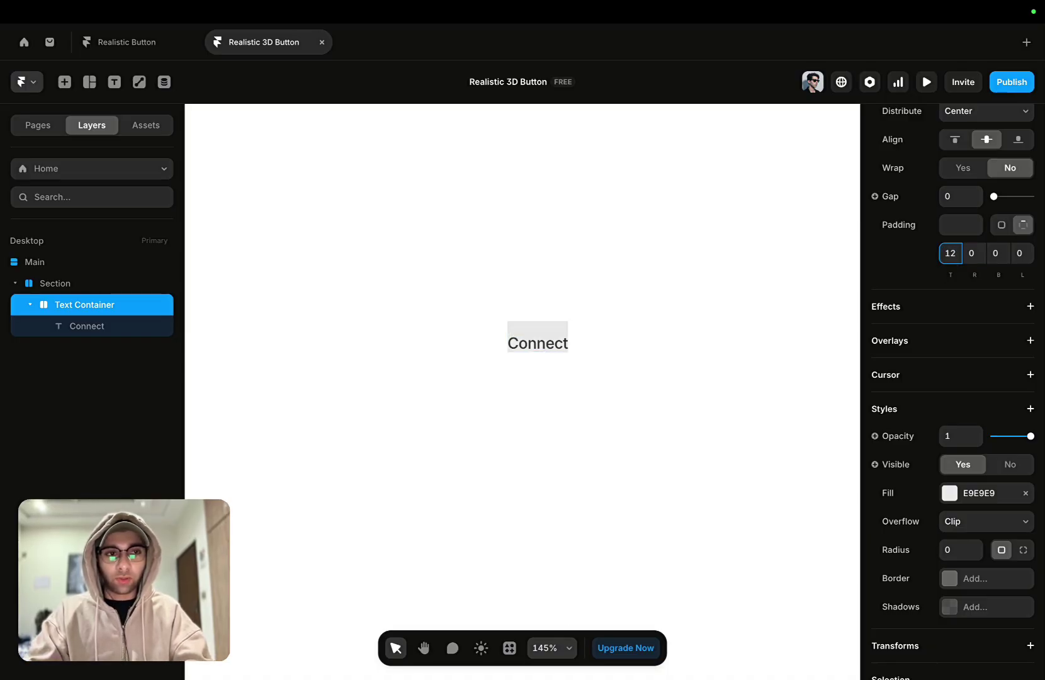
click(975, 254)
text(16)
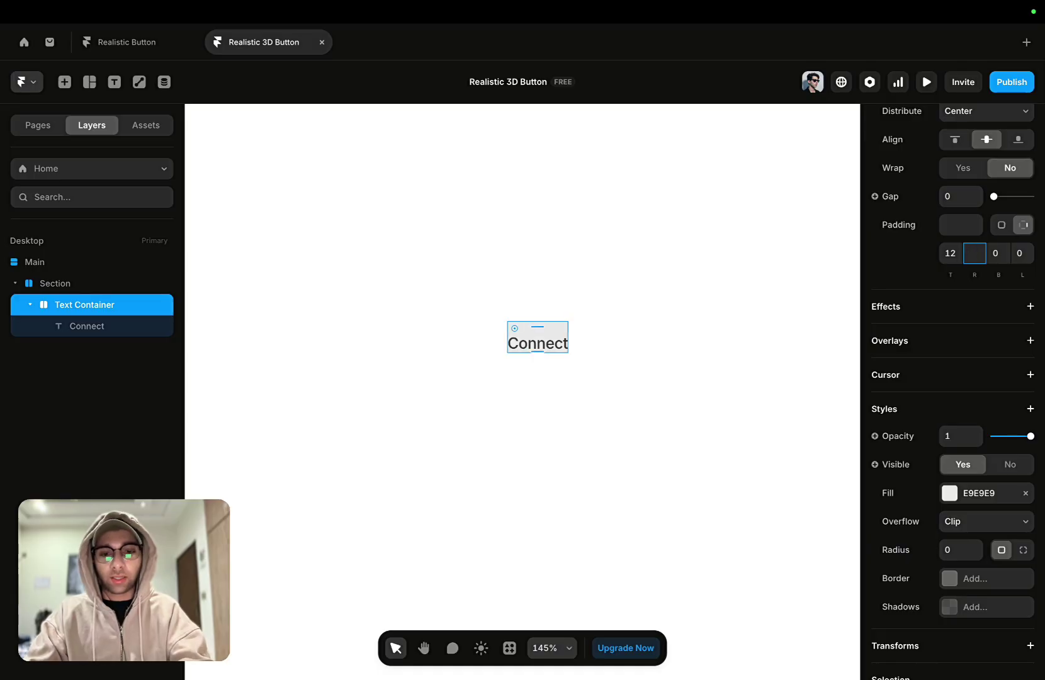
click(998, 254)
text(12)
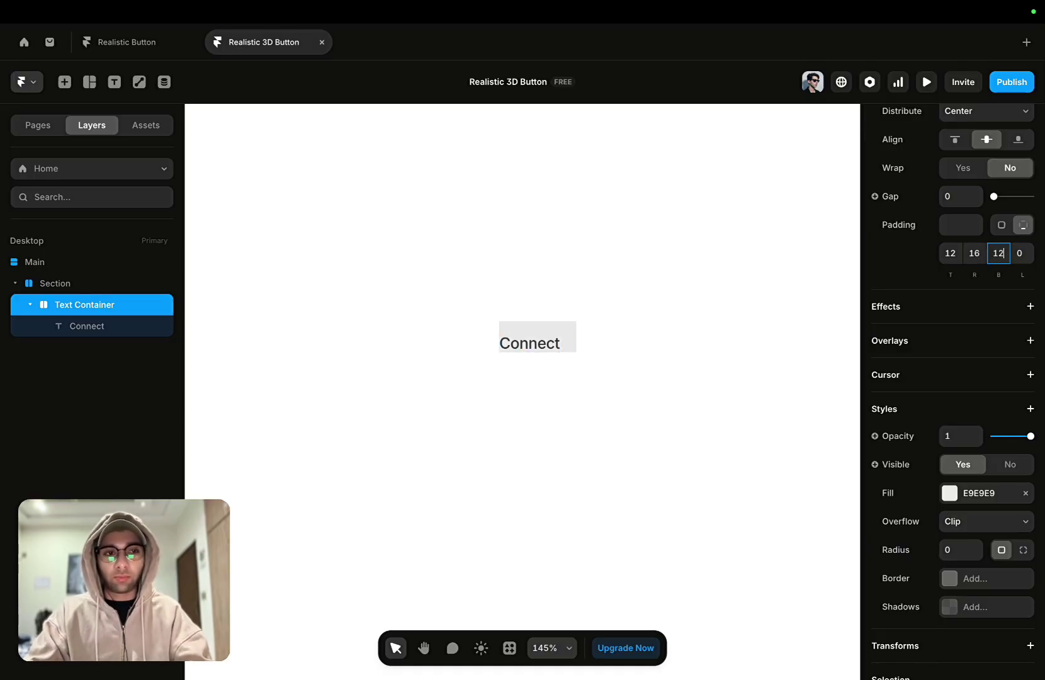
click(1021, 254)
text(1)
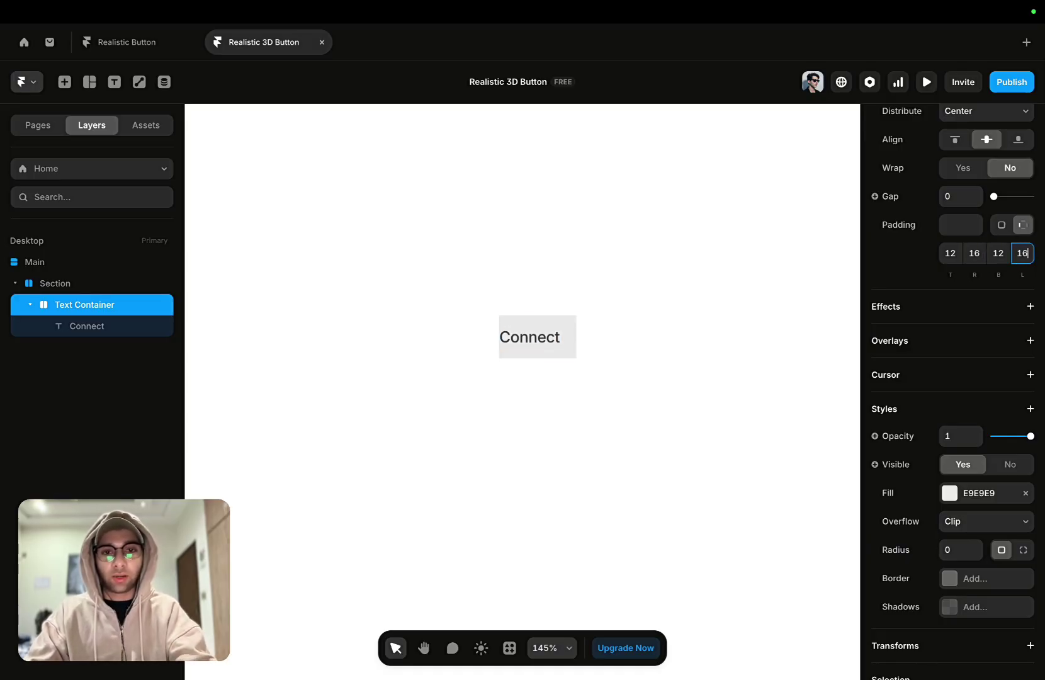
text(6)
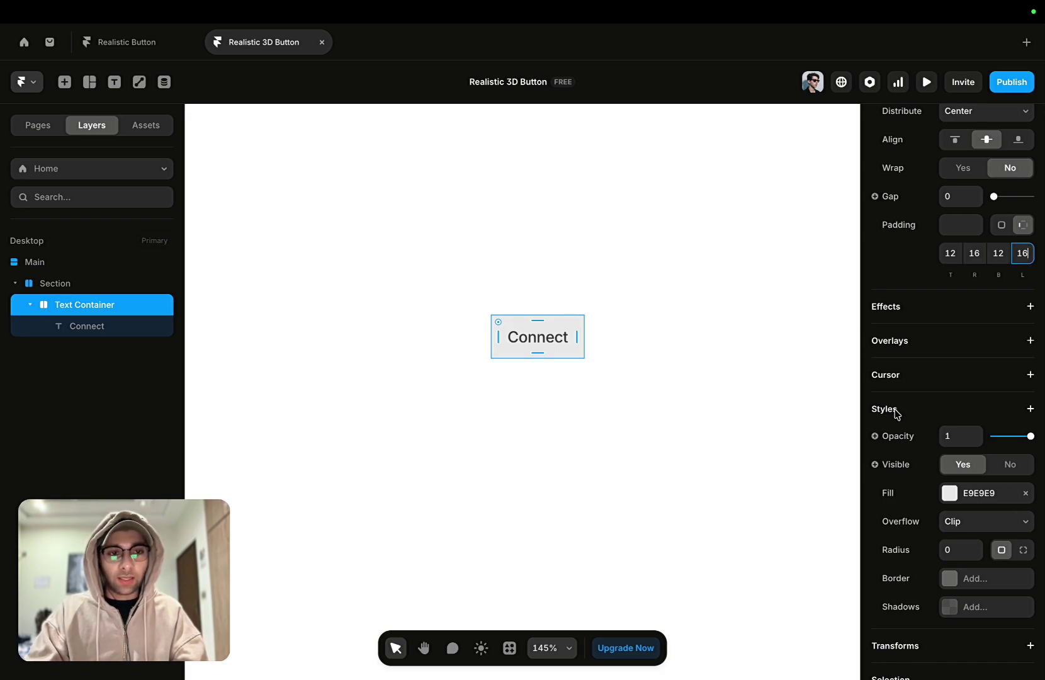
Set the Text Container's corner radius to 11 and add the Squircle style to it at 60%.
click(954, 554)
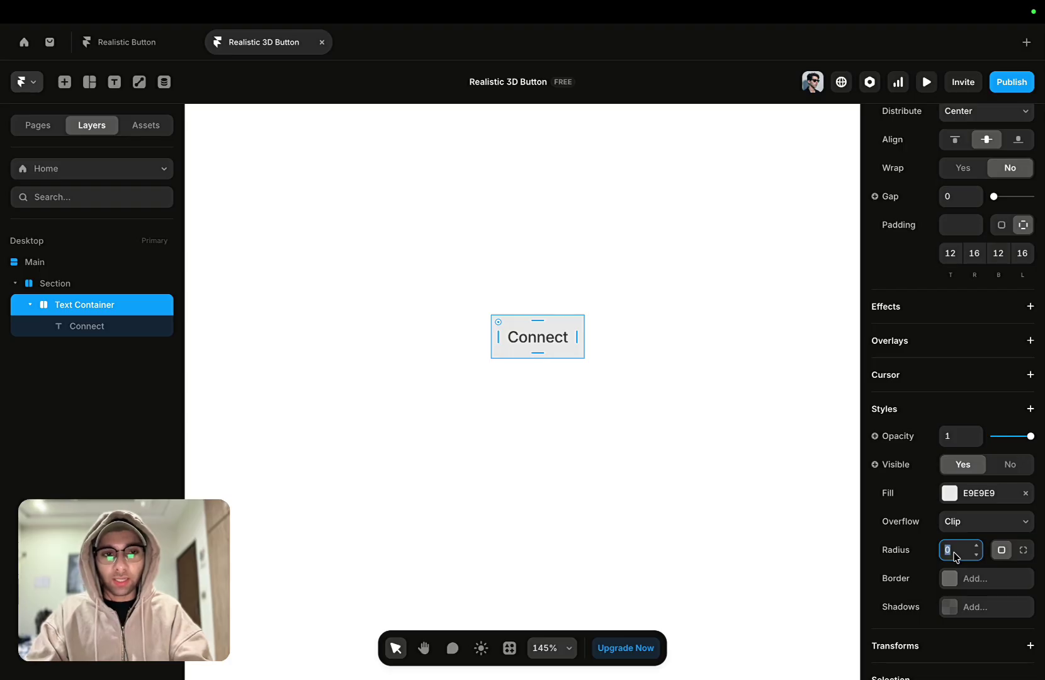
text(11)
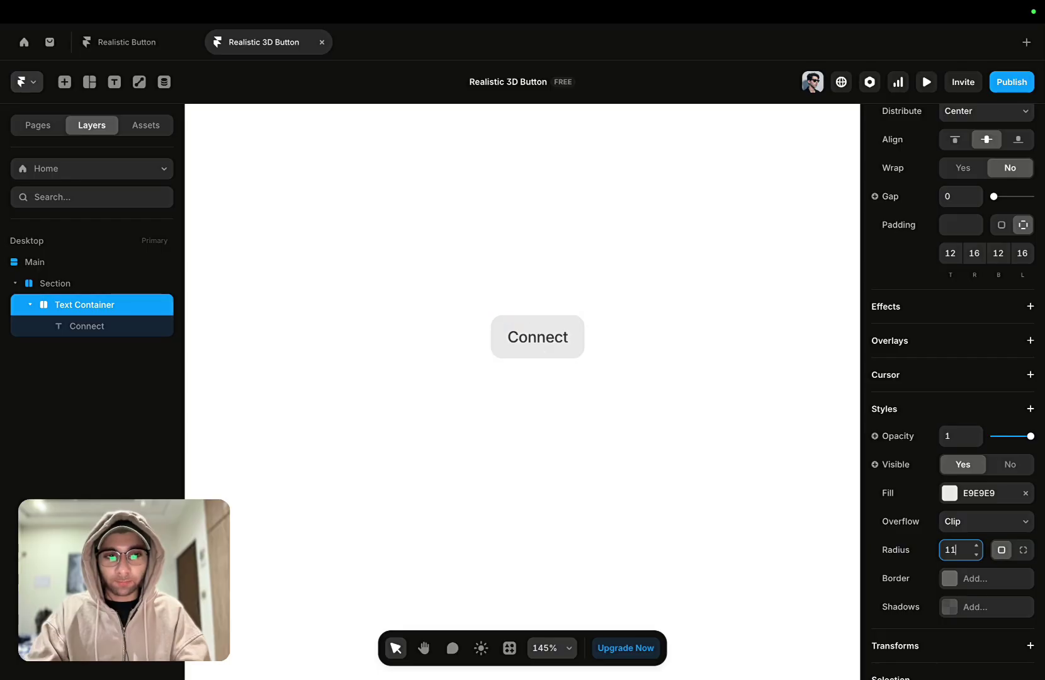
click(901, 408)
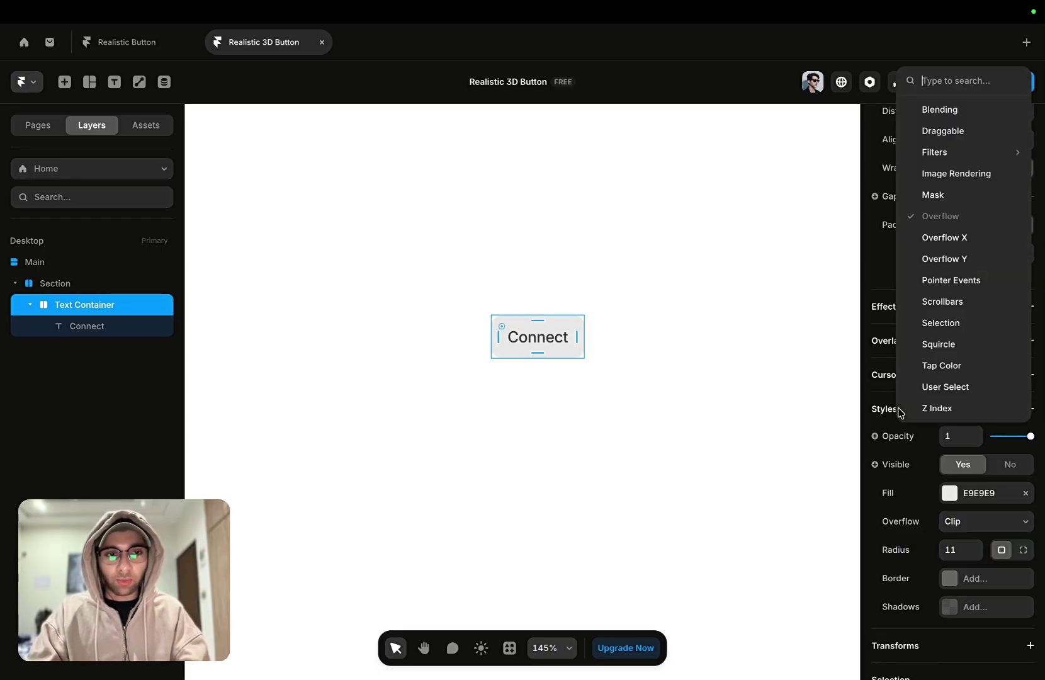
click(942, 345)
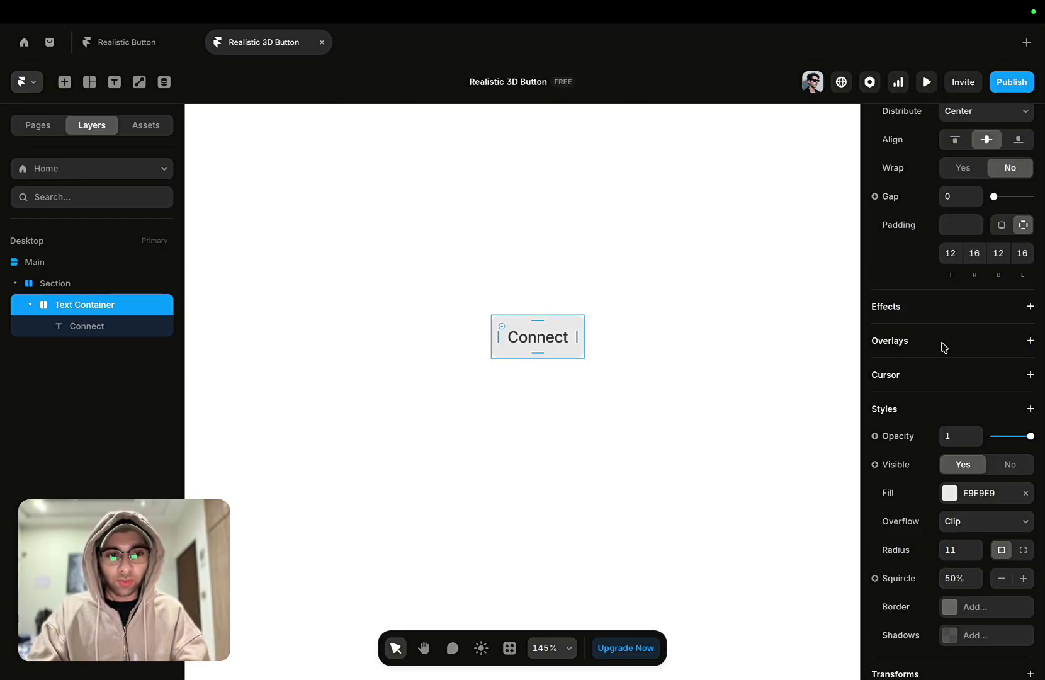
click(960, 579)
key(BackSpace)
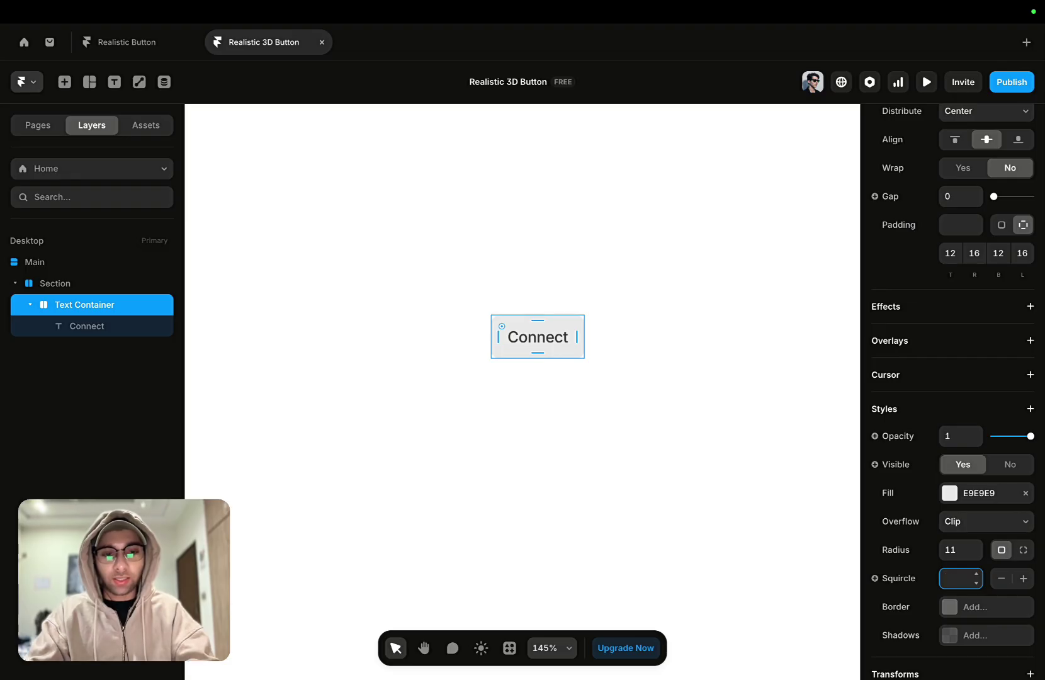
text(60%)
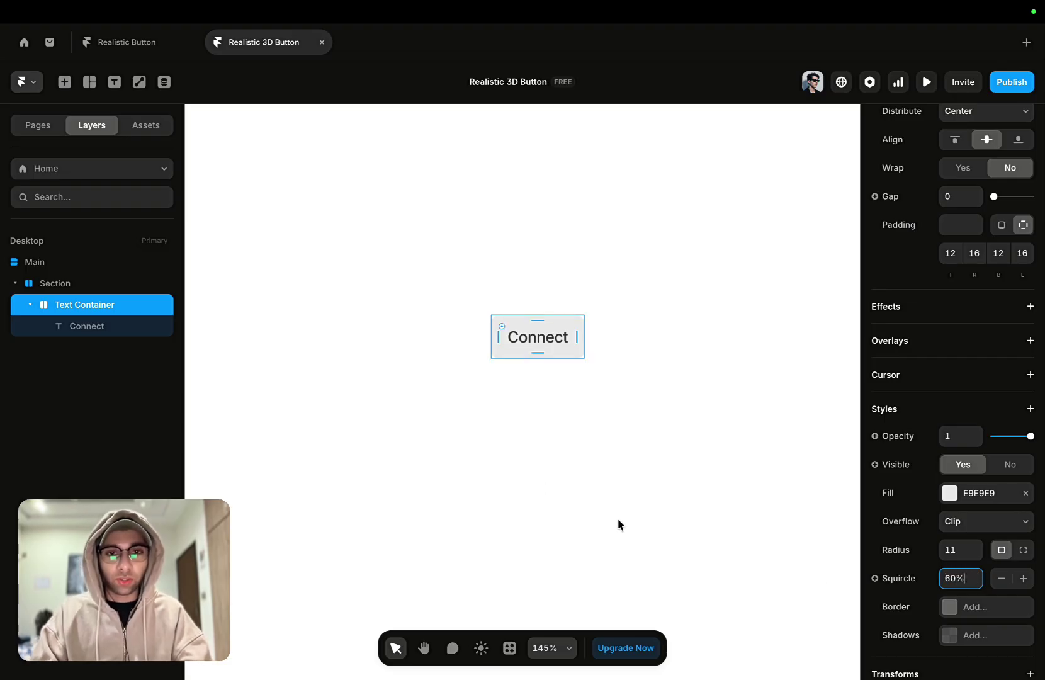
click(531, 382)
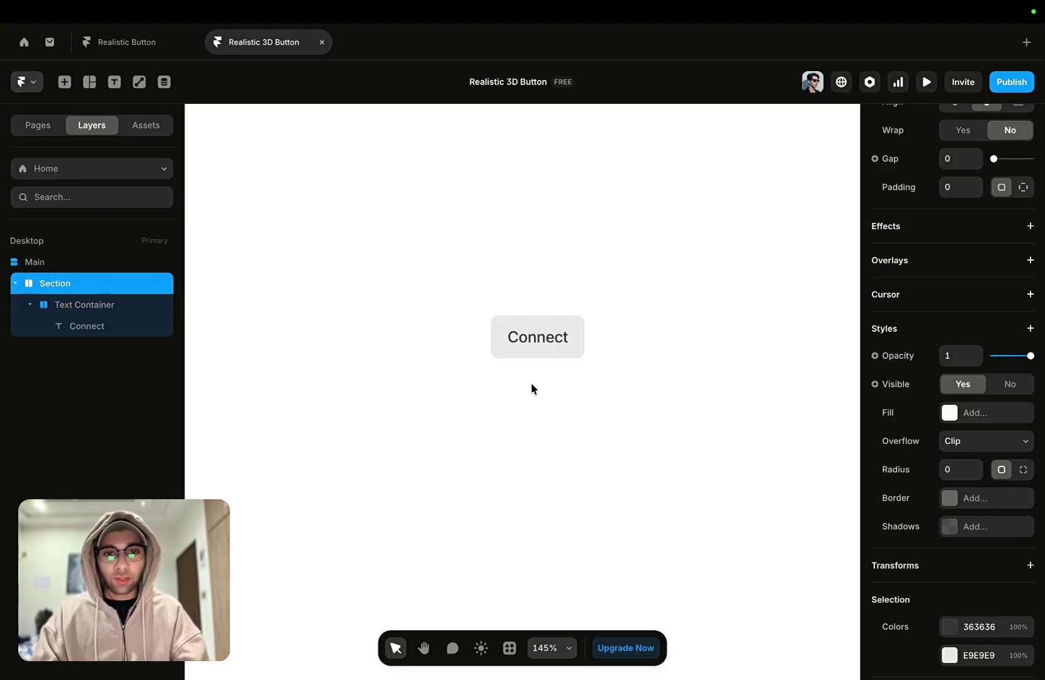
scroll(531, 382, up, 3)
scroll(531, 382, up, 3)
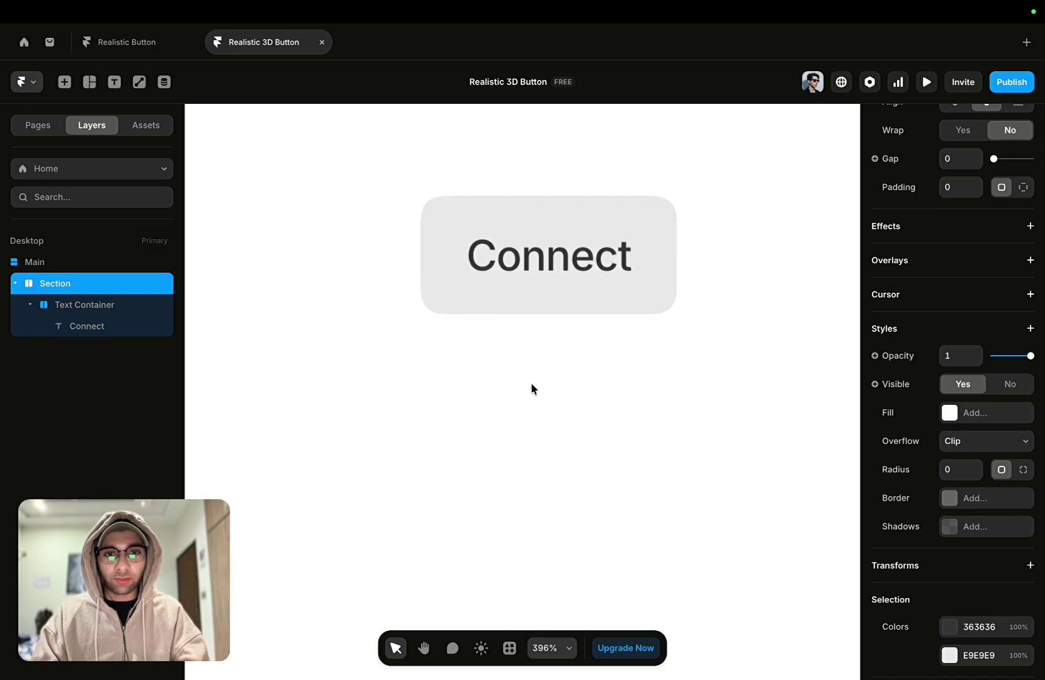
scroll(531, 382, down, 3)
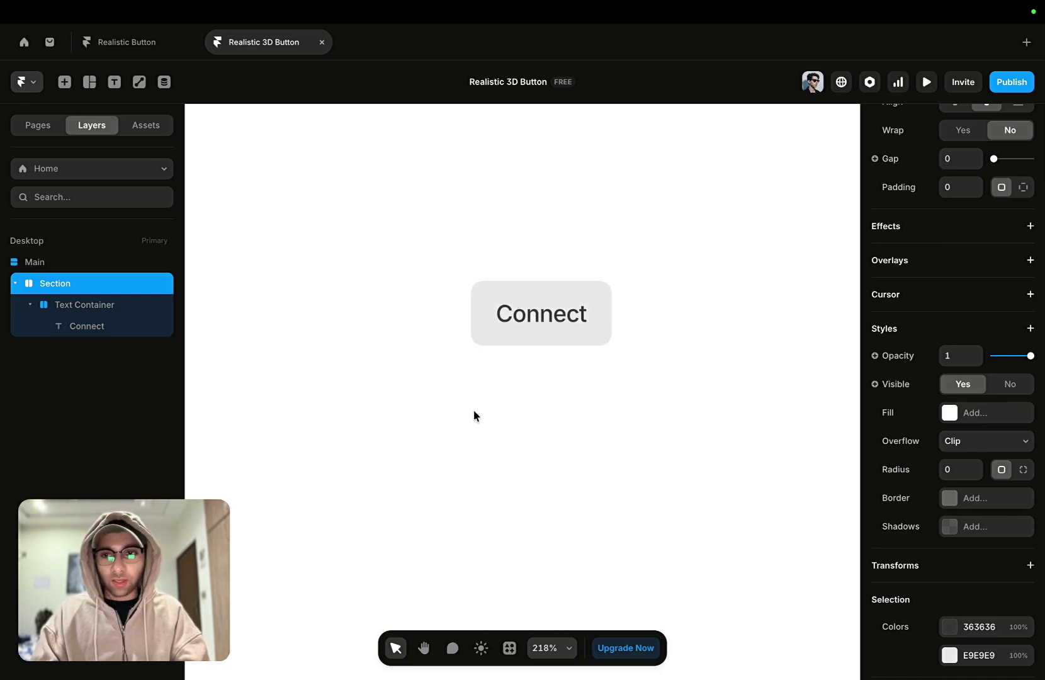
Wrap the Text Container in a new stack.
click(105, 305)
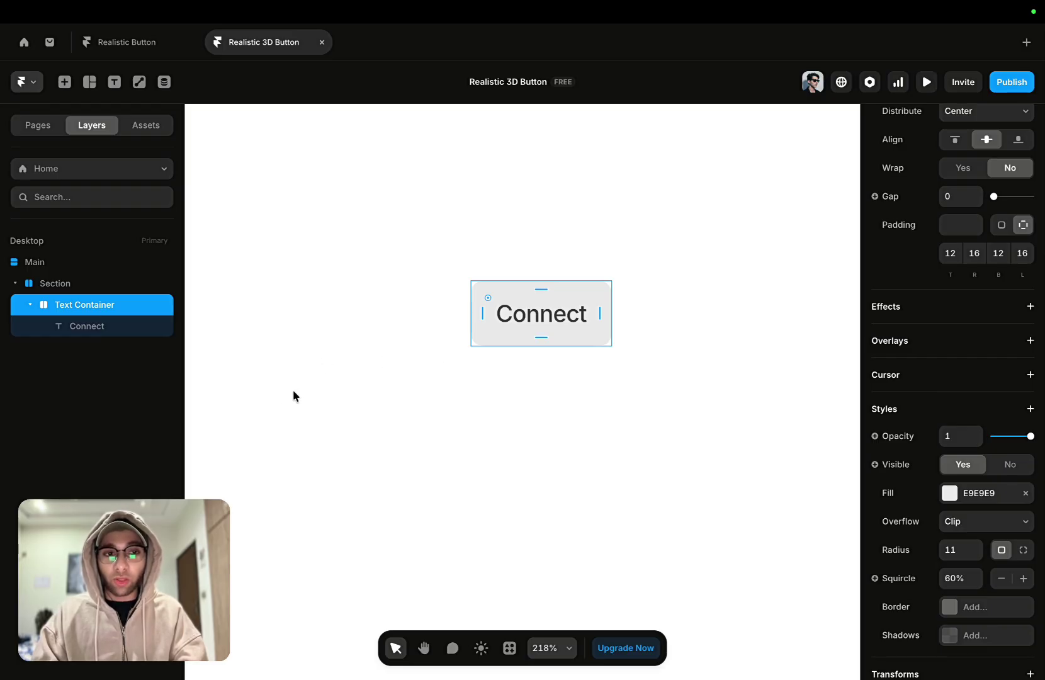
right_click(531, 326)
click(600, 618)
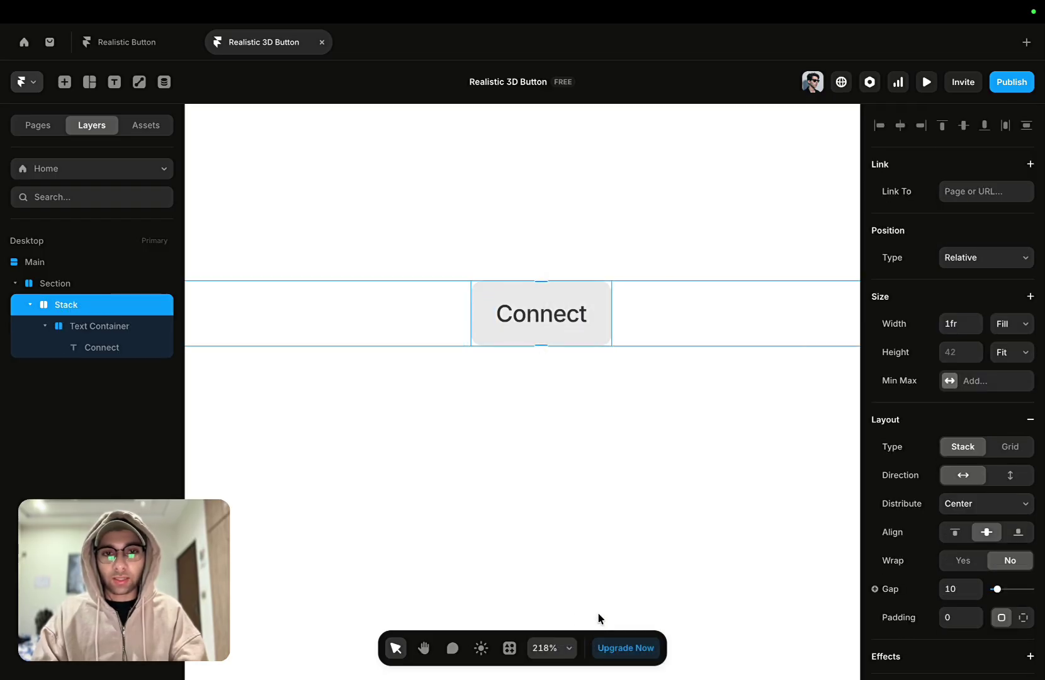
Set the width of the stack around the Text Container to Fit Content and its gap to 0.
click(1015, 325)
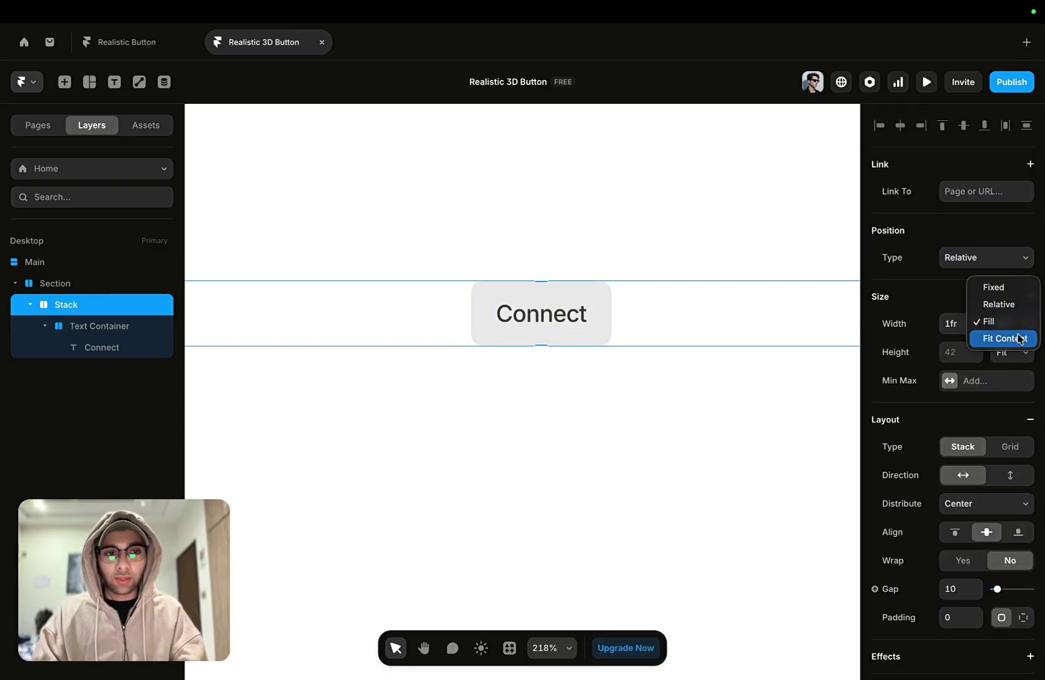
click(1004, 339)
click(962, 588)
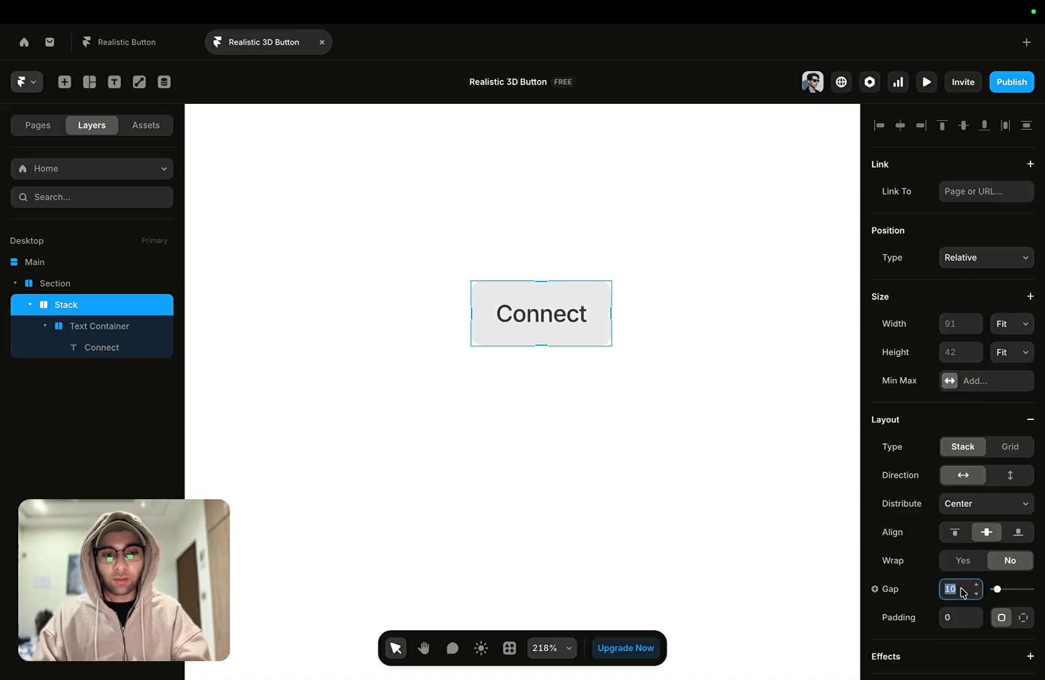
text(0)
scroll(950, 410, down, 3)
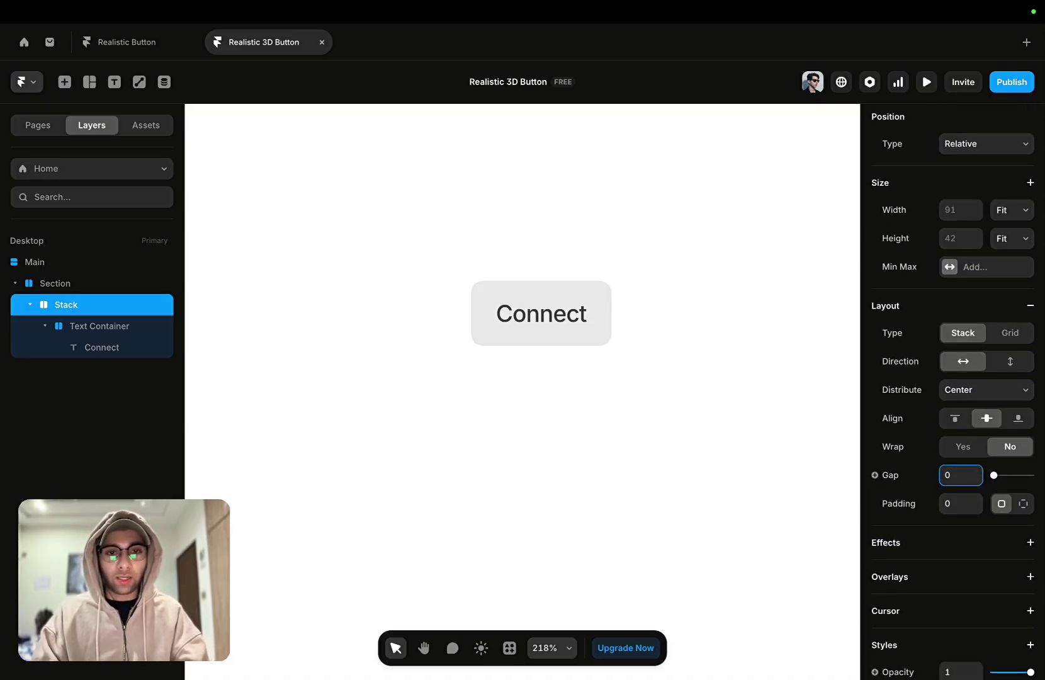
Rename the stack around the Text Container as "Stroke Container".
double_click(77, 307)
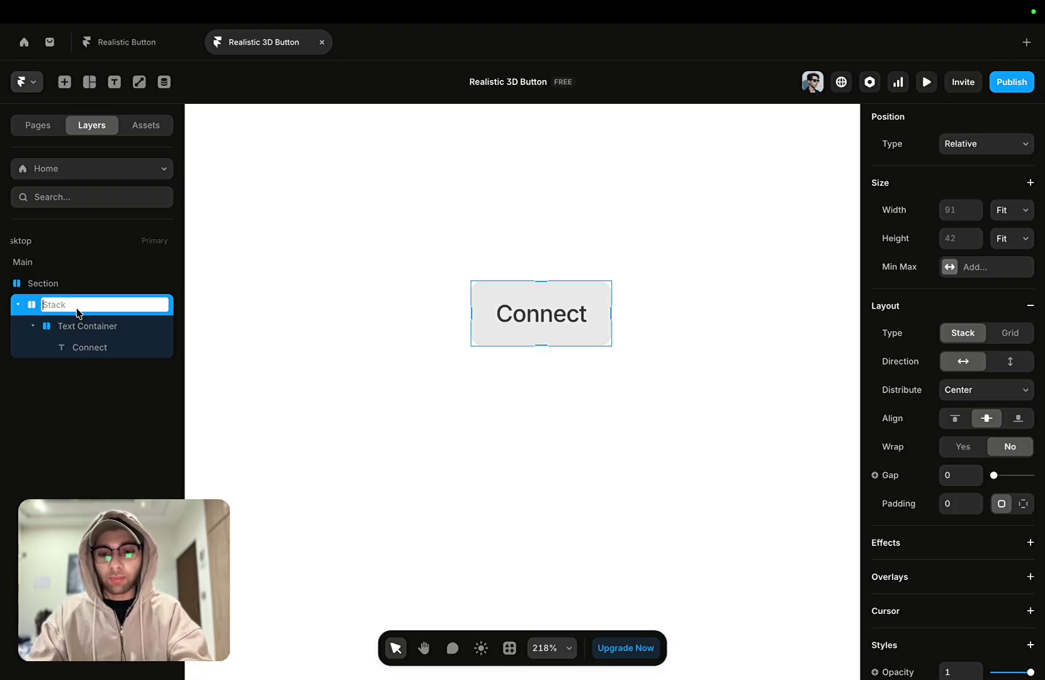
text(Stroke )
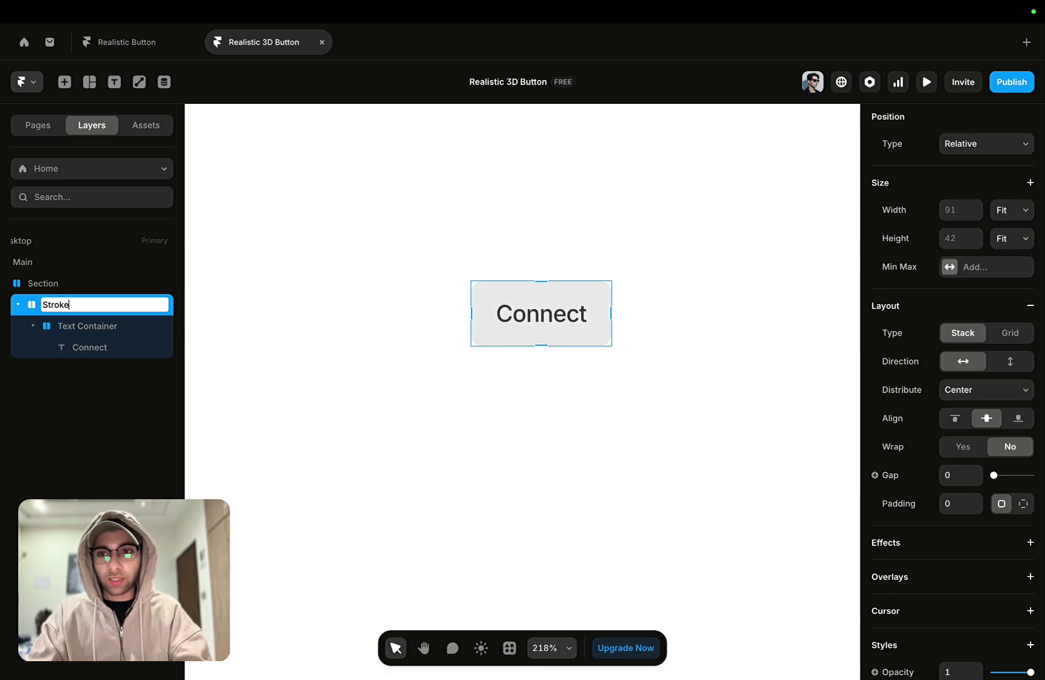
text(Container)
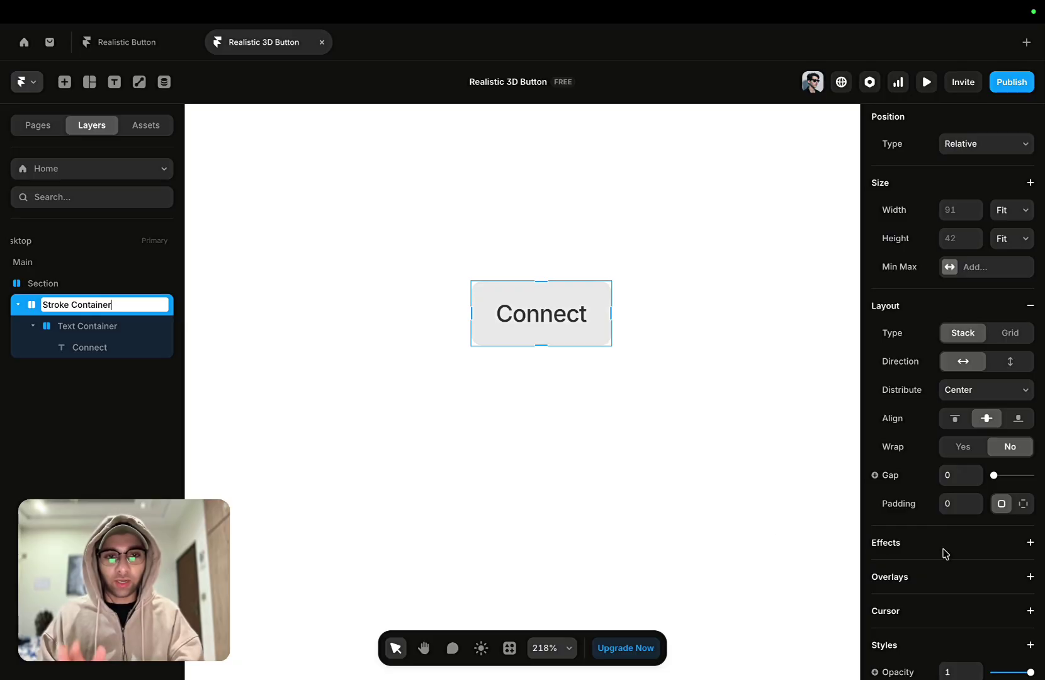
scroll(946, 554, down, 5)
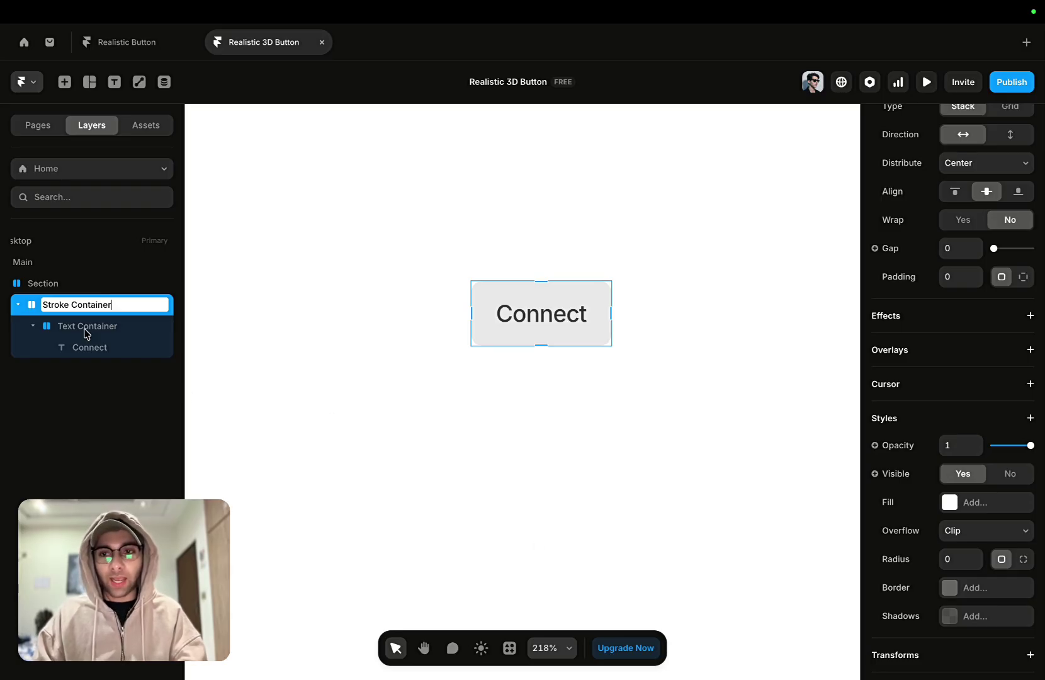
click(37, 311)
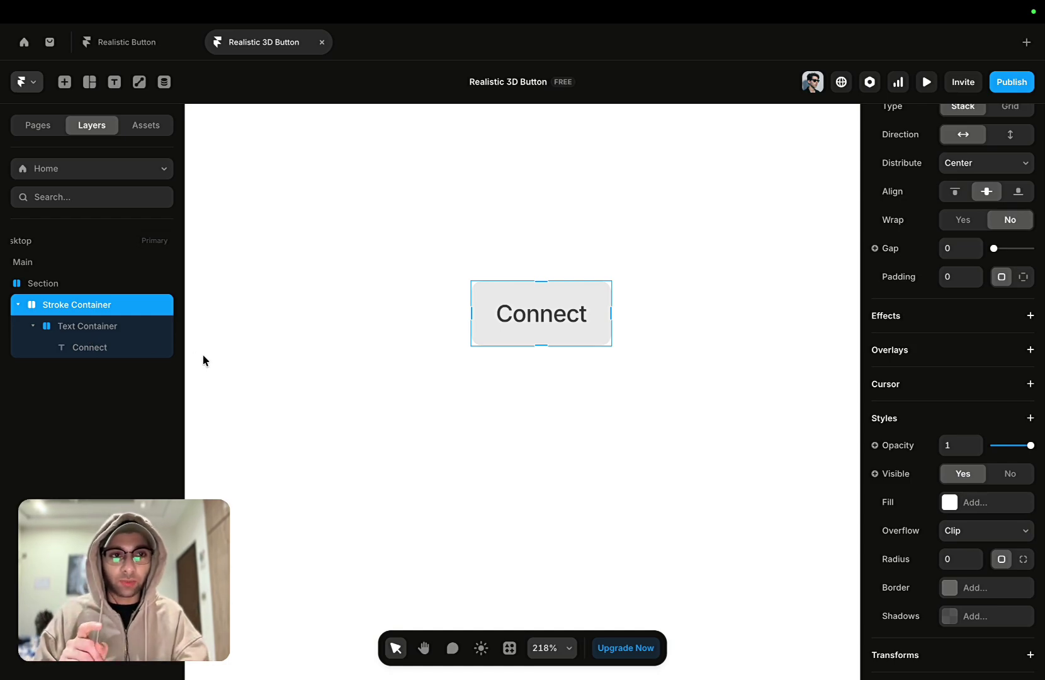
Set the Stroke Container's padding to 1 on all sides and its corner radius to 12.
click(958, 281)
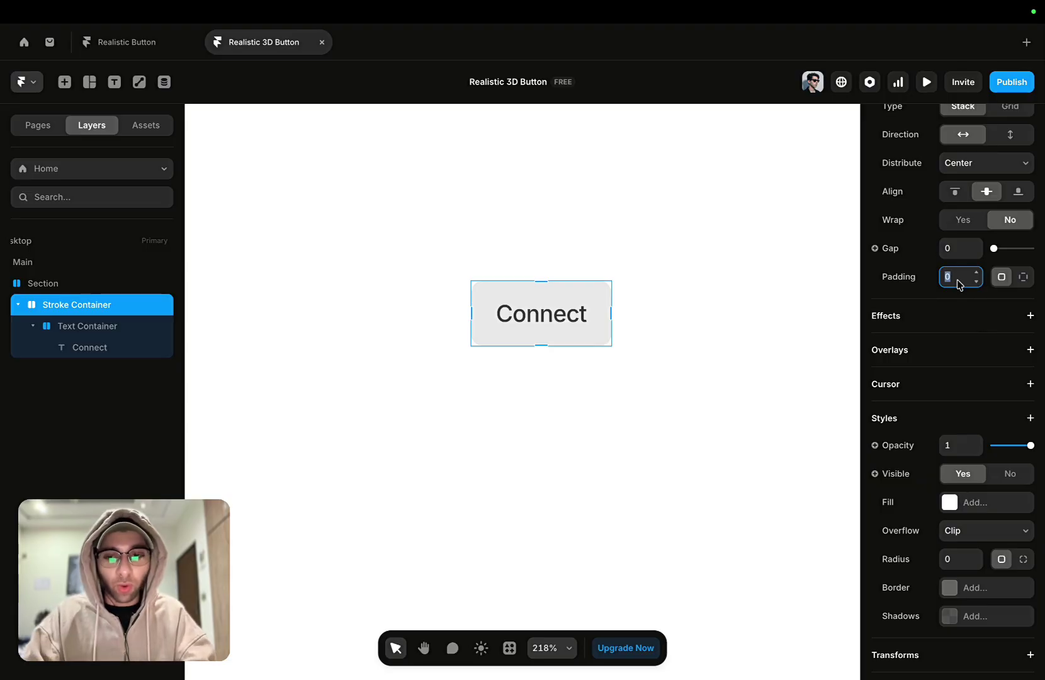
text(1)
key(Return)
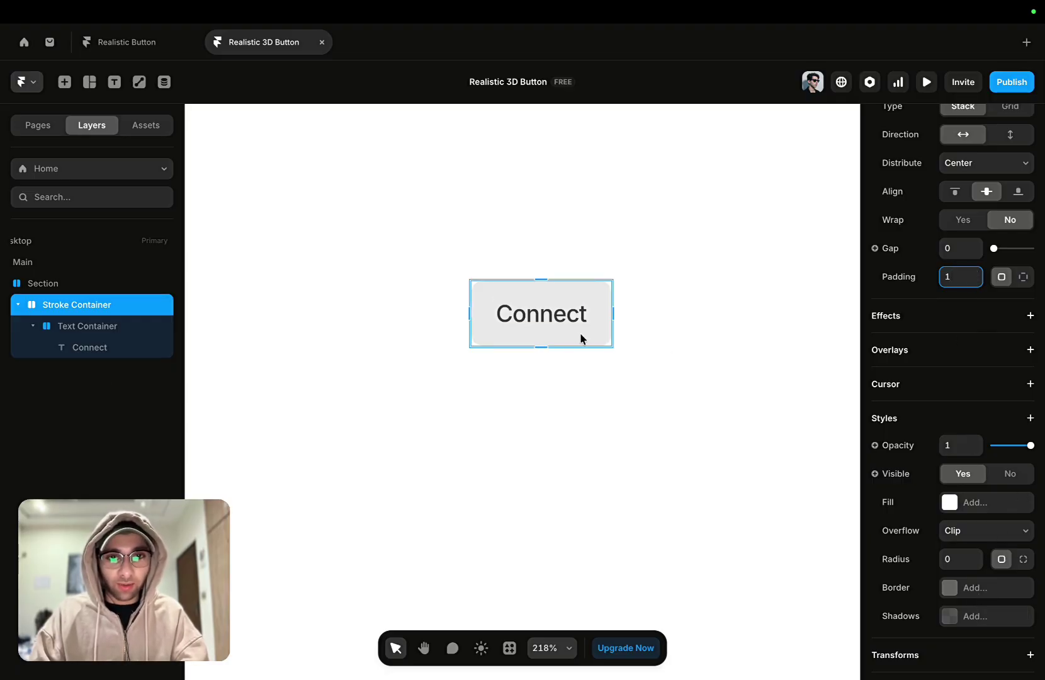
scroll(581, 337, up, 5)
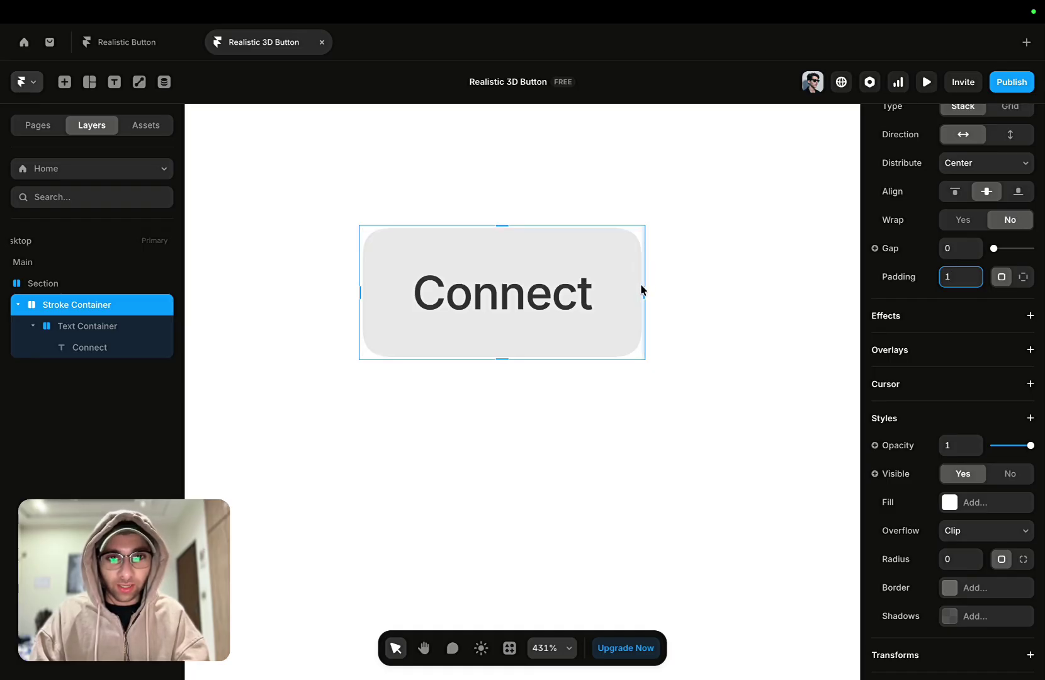
click(959, 565)
text(12)
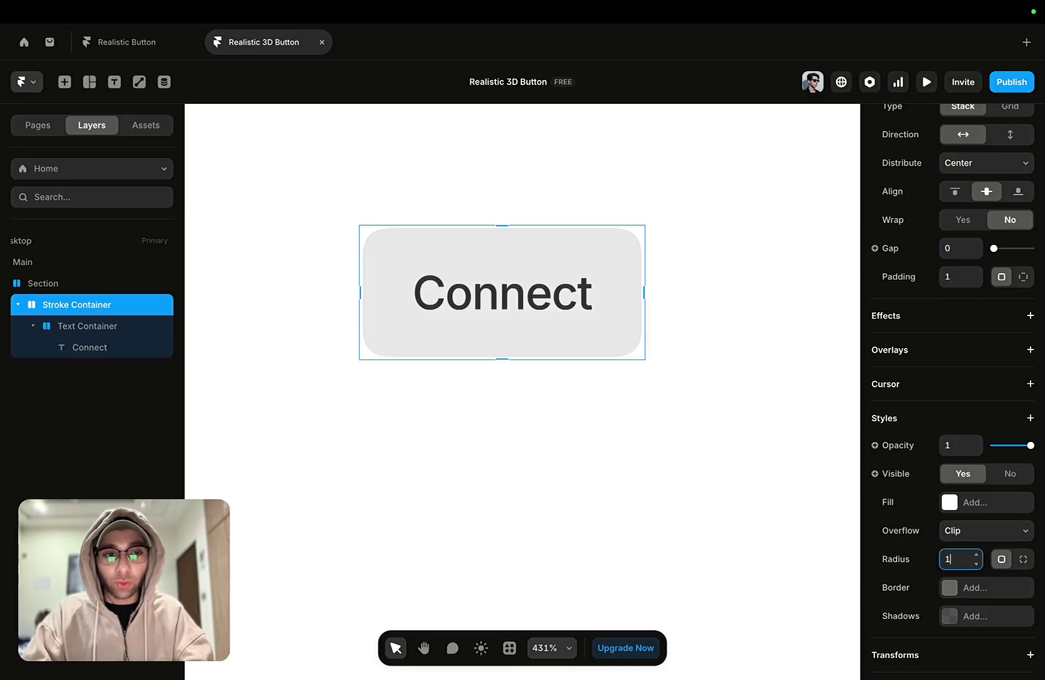
click(89, 326)
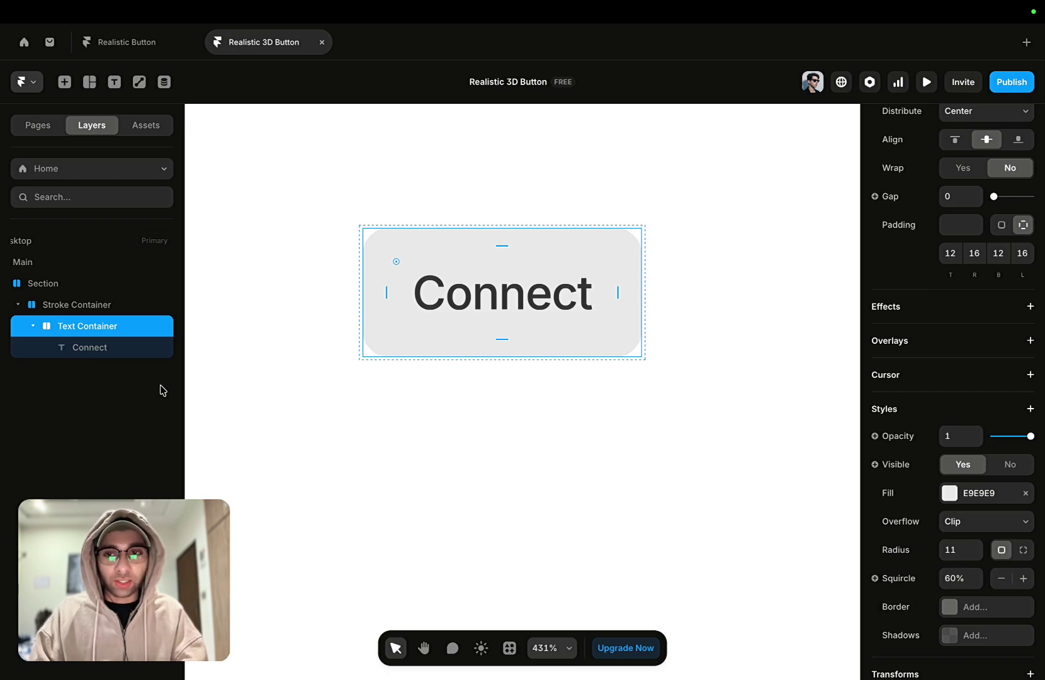
click(99, 306)
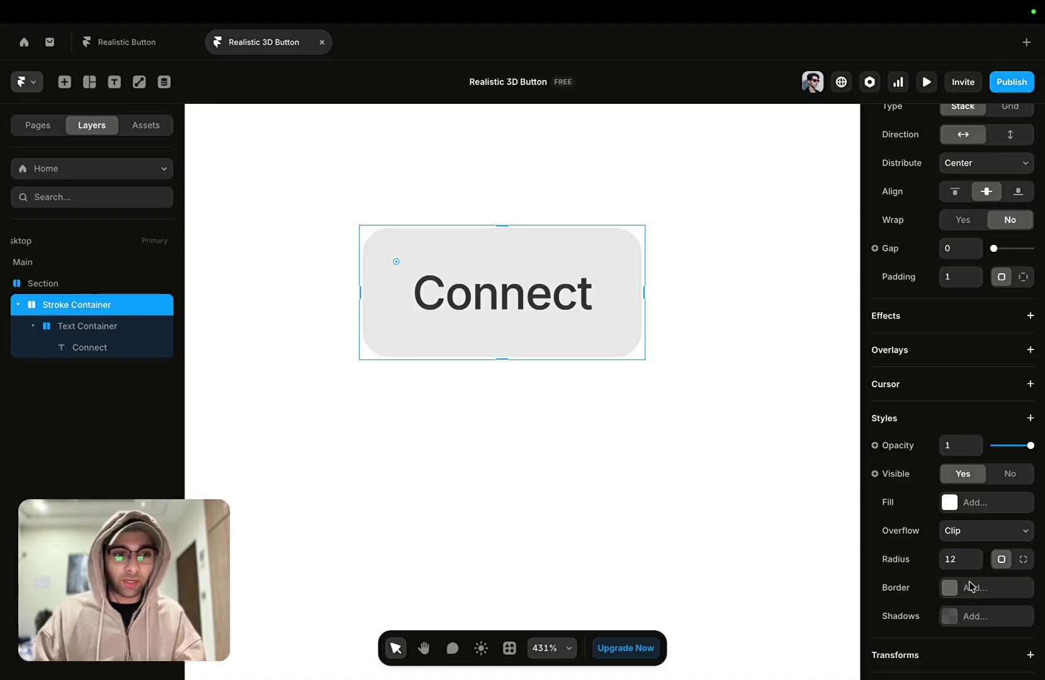
Add a squircle style to the Stroke Container and set it to 60%.
click(888, 418)
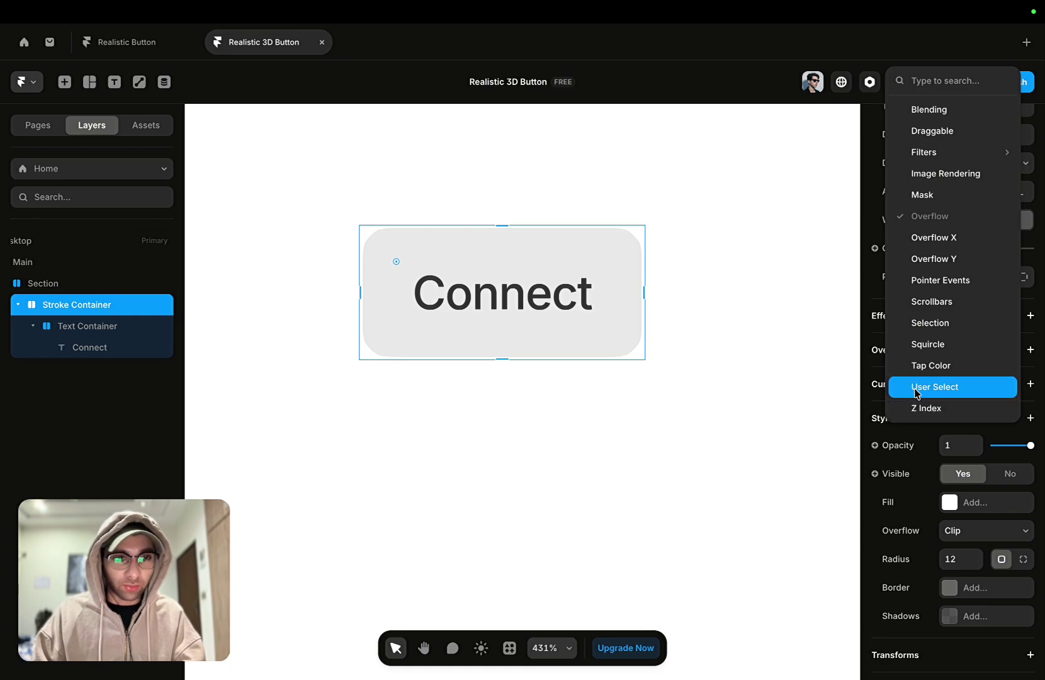
click(921, 345)
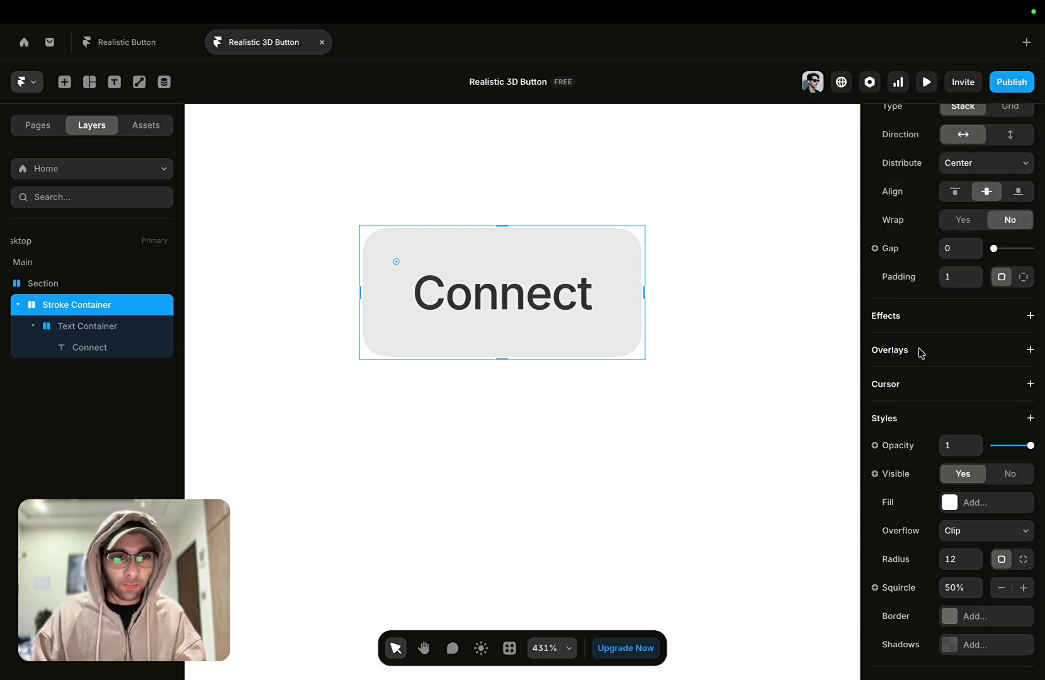
click(964, 590)
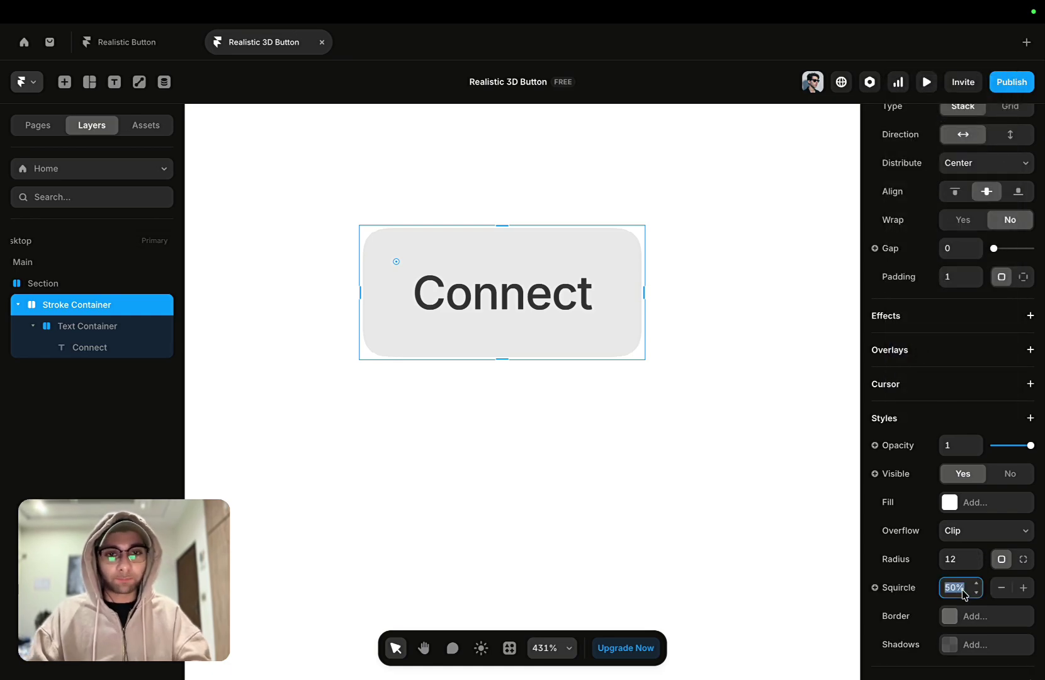
key(BackSpace)
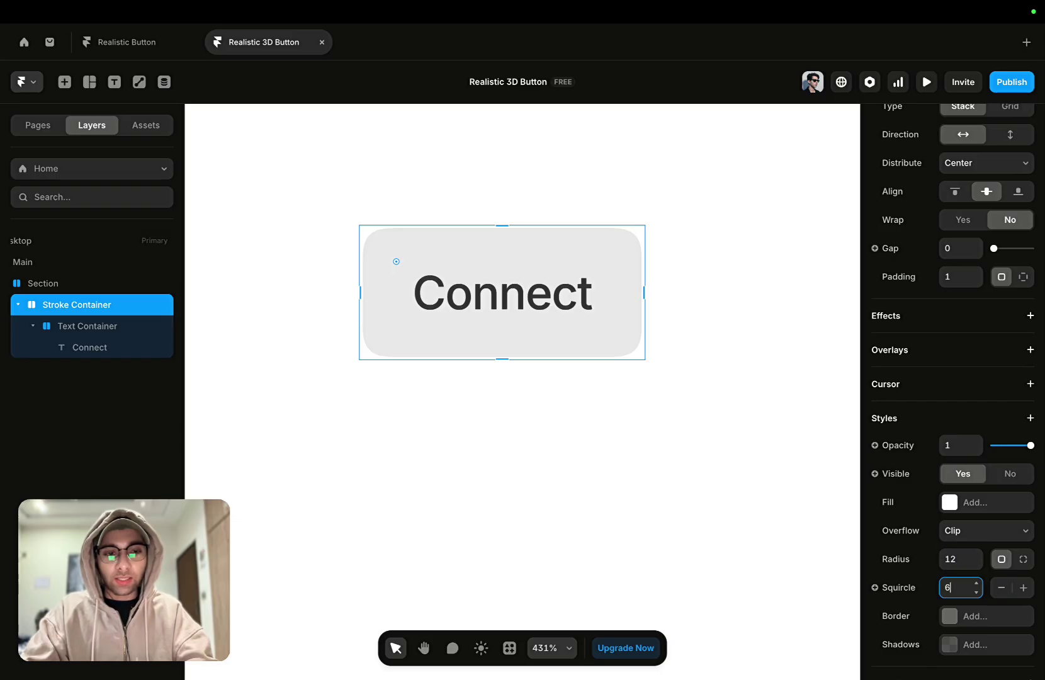
text(60%)
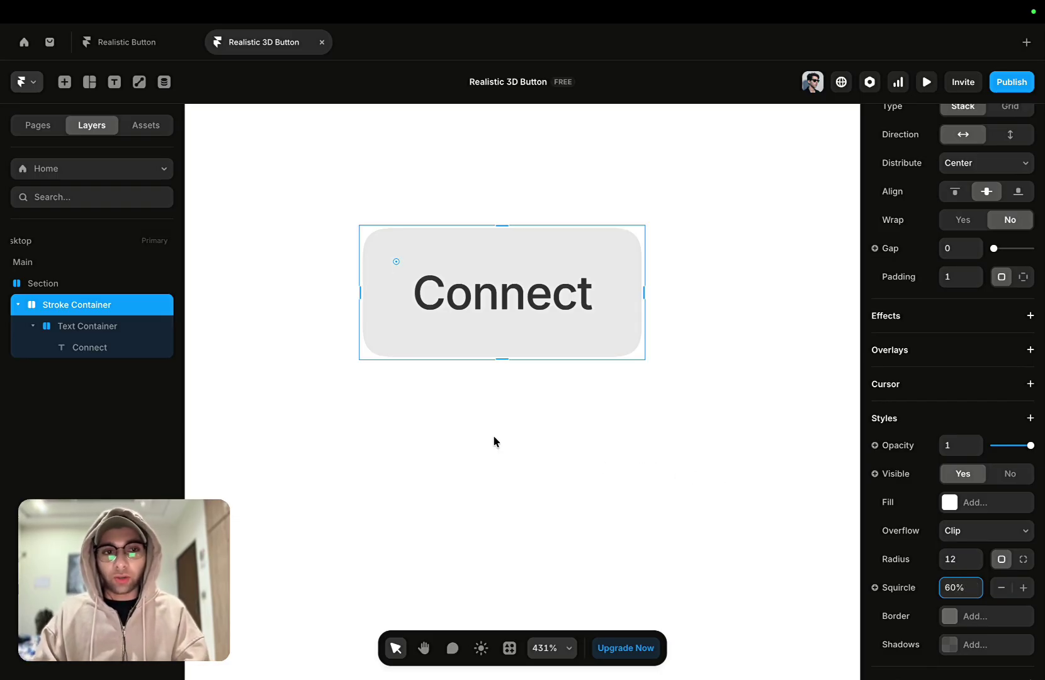
Give the Stroke Container a linear gradient fill running from F7F7F7 to E9E9E9, and compare it with the Text Container's fill.
click(949, 502)
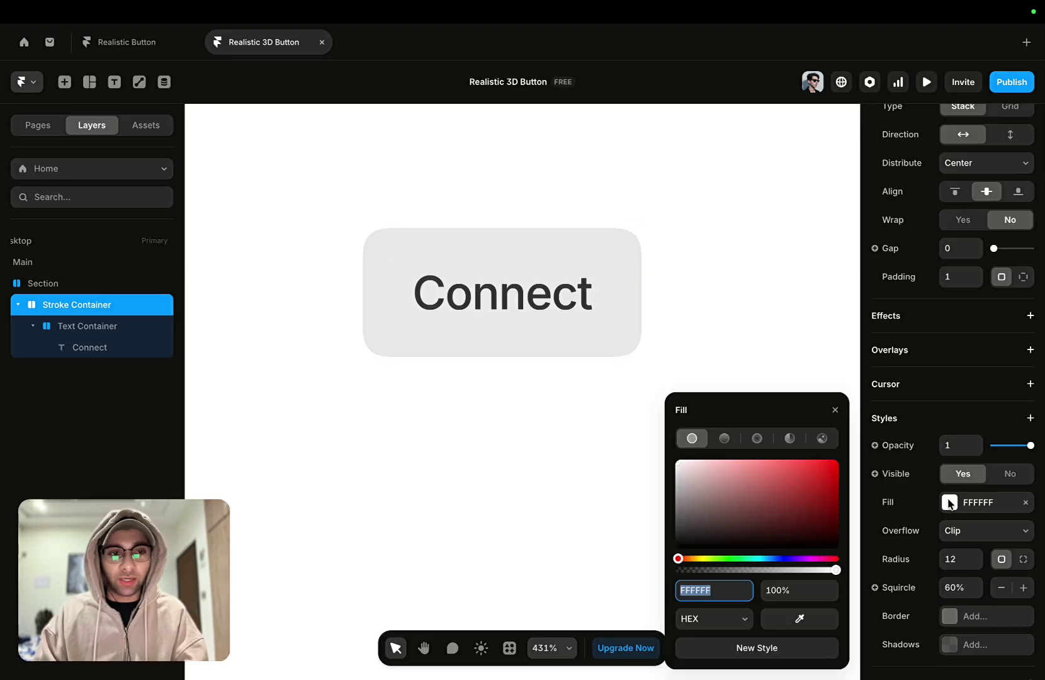
click(724, 439)
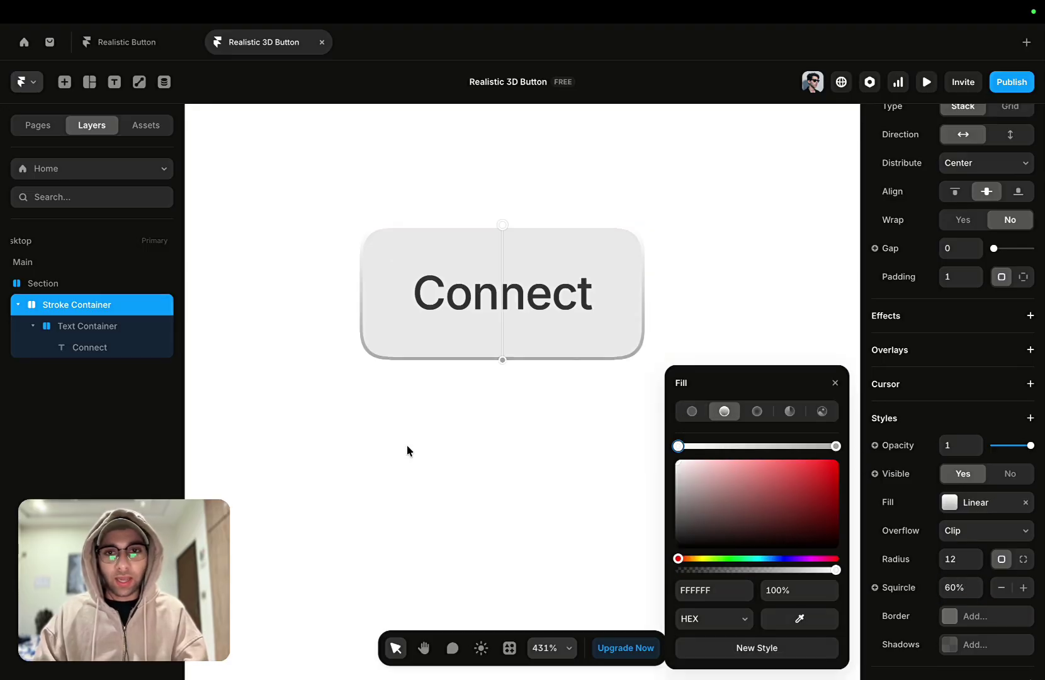
scroll(401, 440, up, 1)
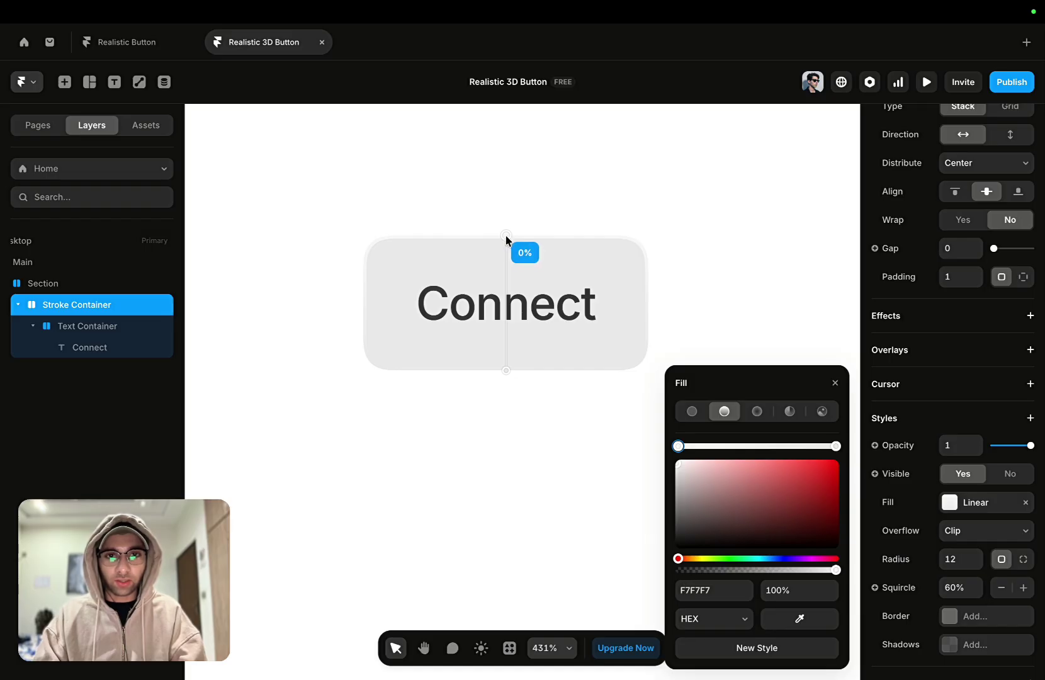
click(836, 445)
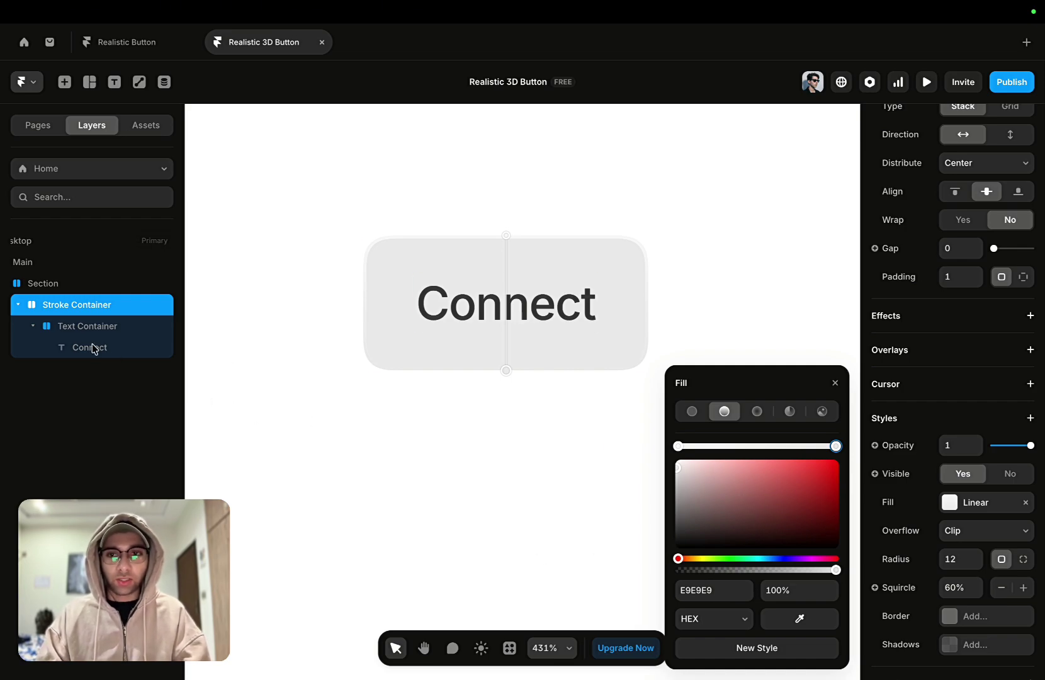
click(75, 327)
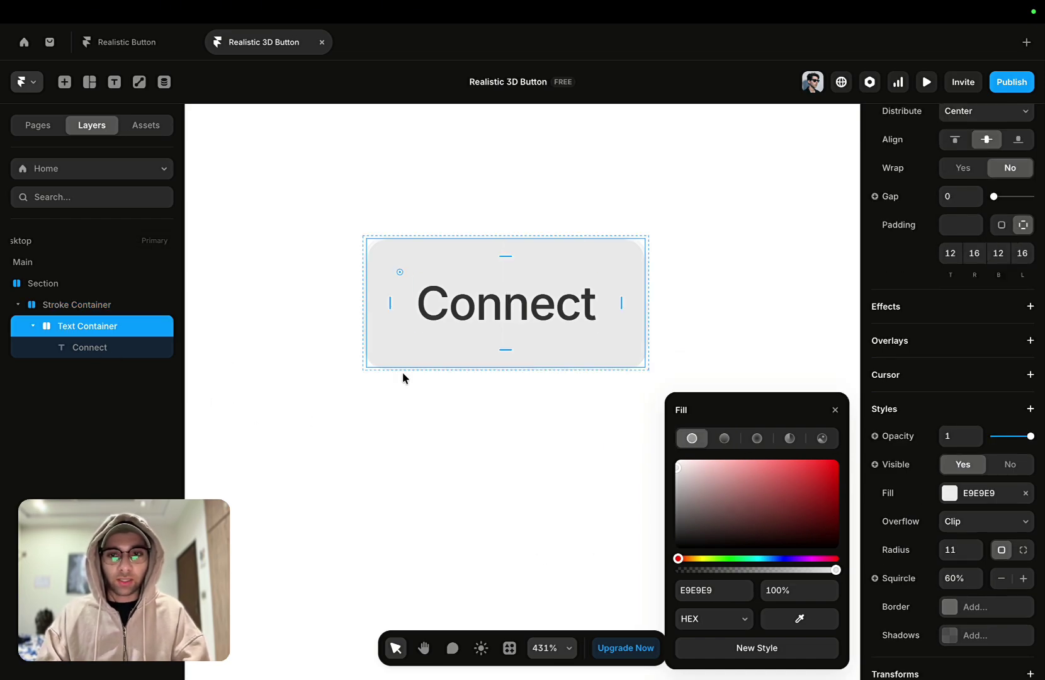
click(97, 304)
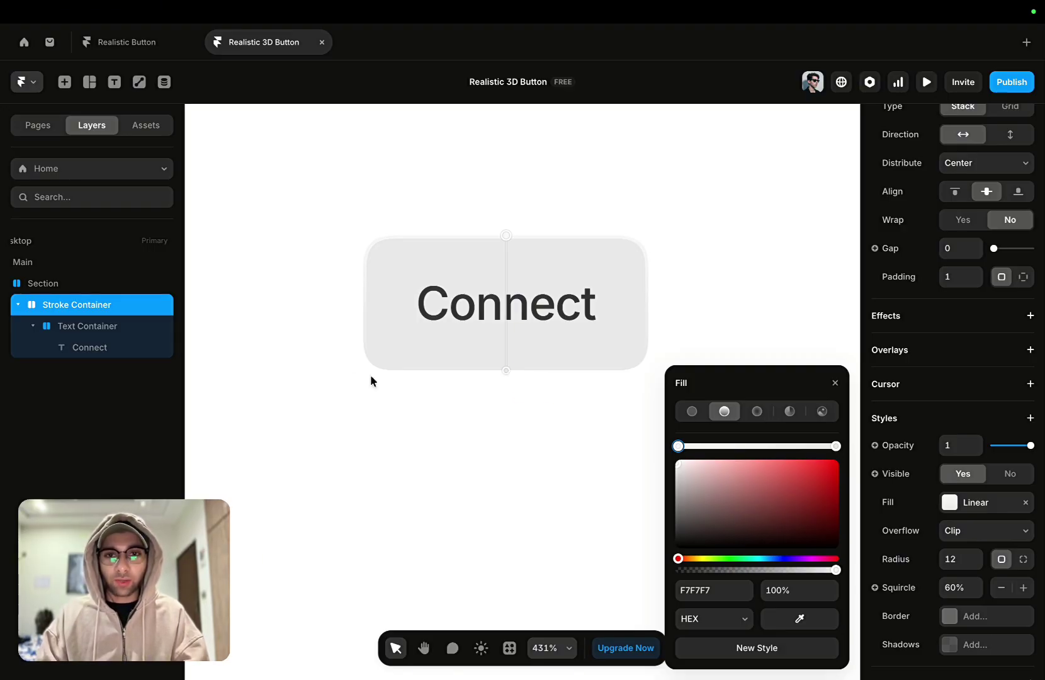
scroll(375, 378, up, 5)
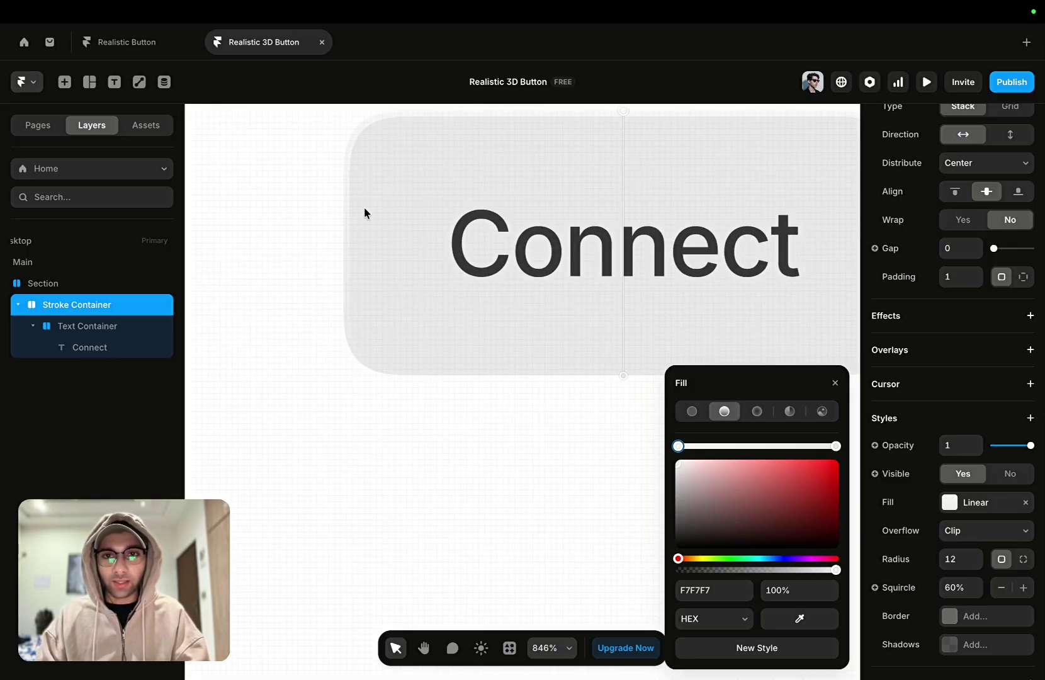
scroll(403, 142, up, 2)
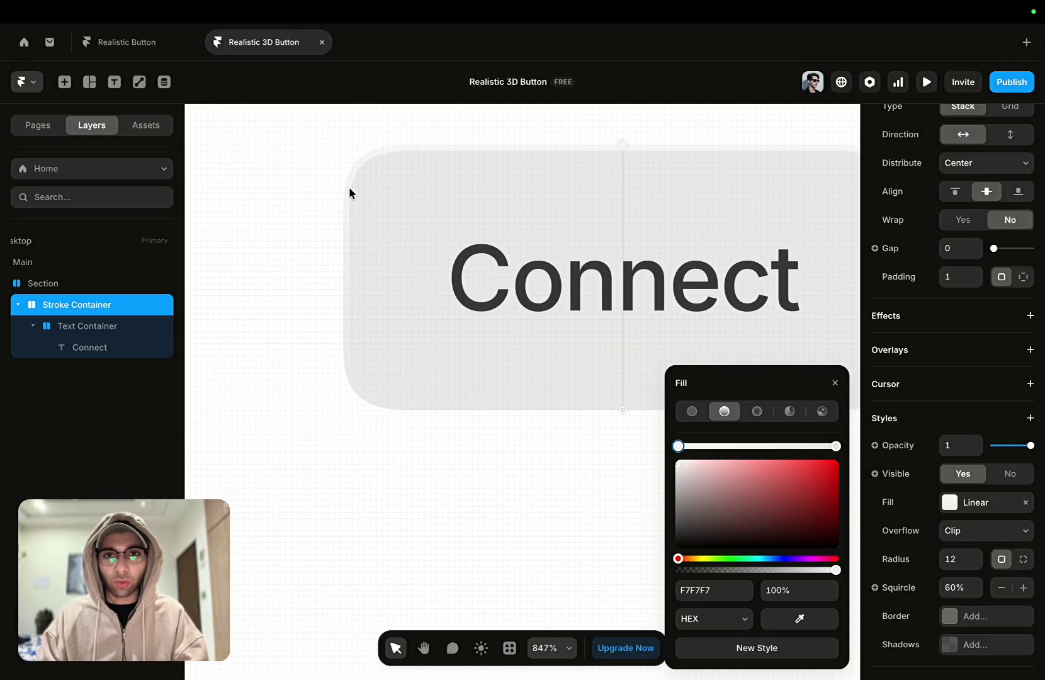
scroll(355, 391, down, 5)
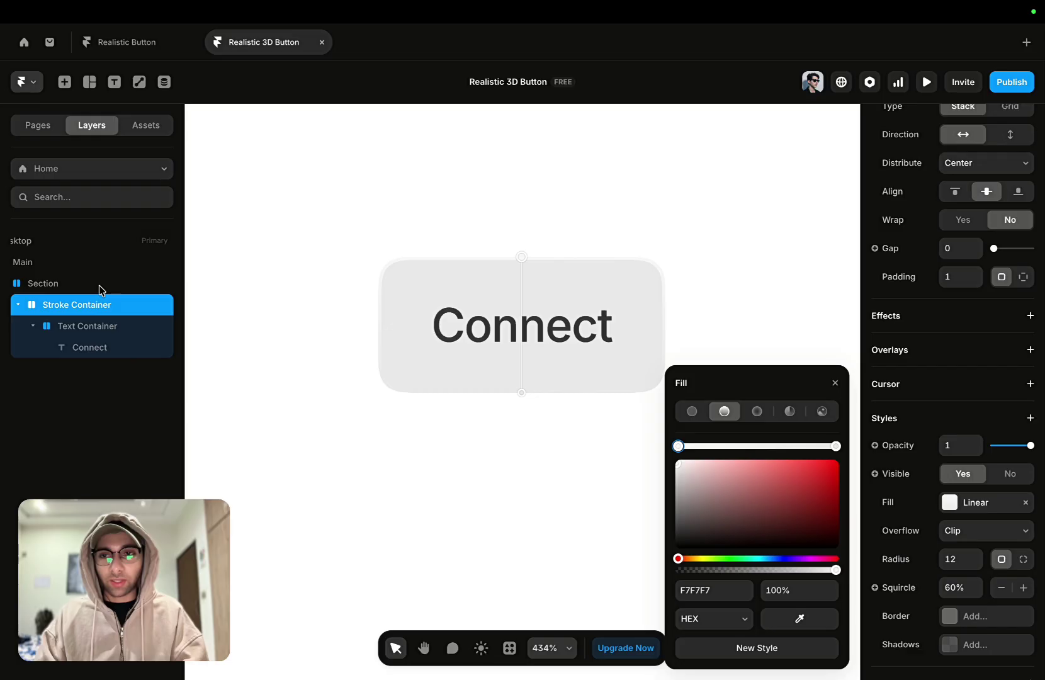
click(834, 382)
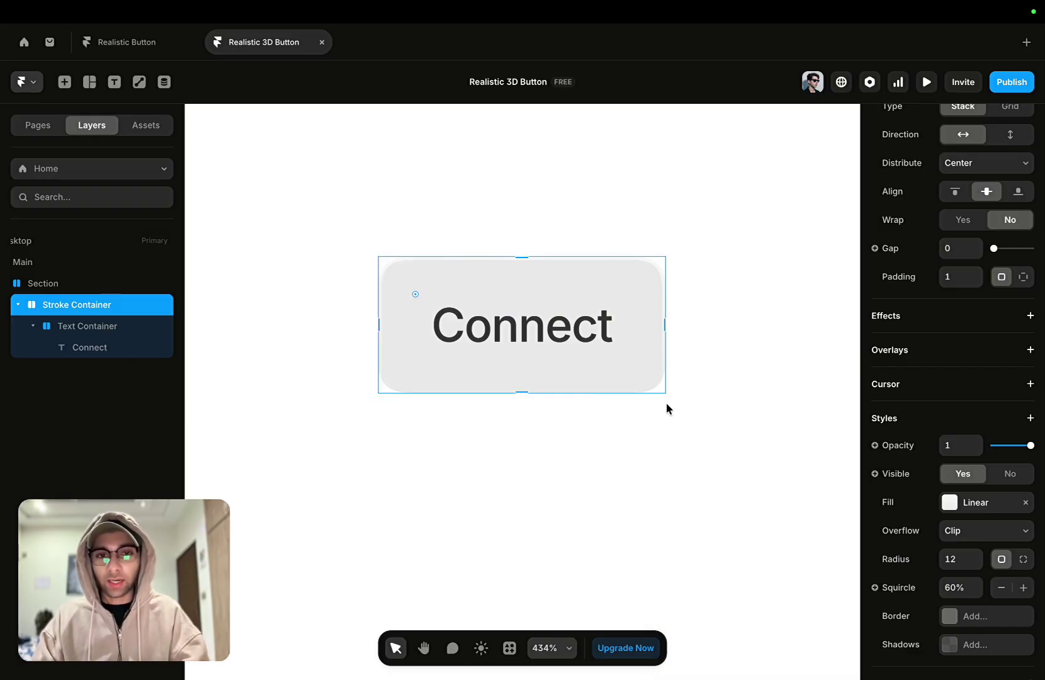
Wrap the Stroke Container in a new stack and rename that stack as "Button".
right_click(141, 306)
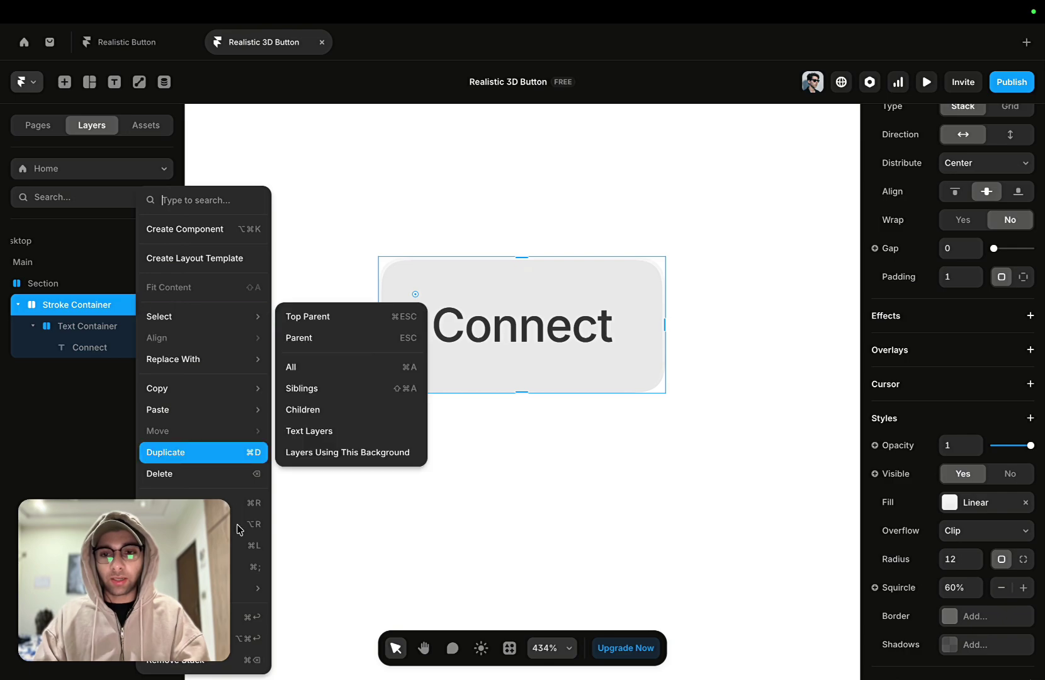
click(249, 637)
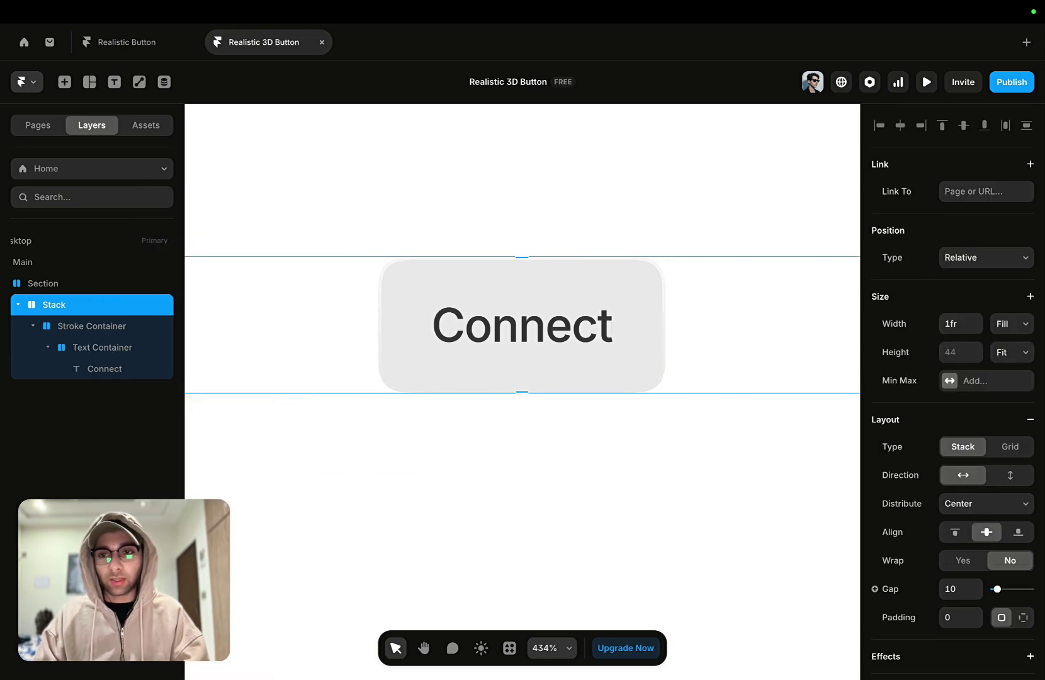
double_click(65, 305)
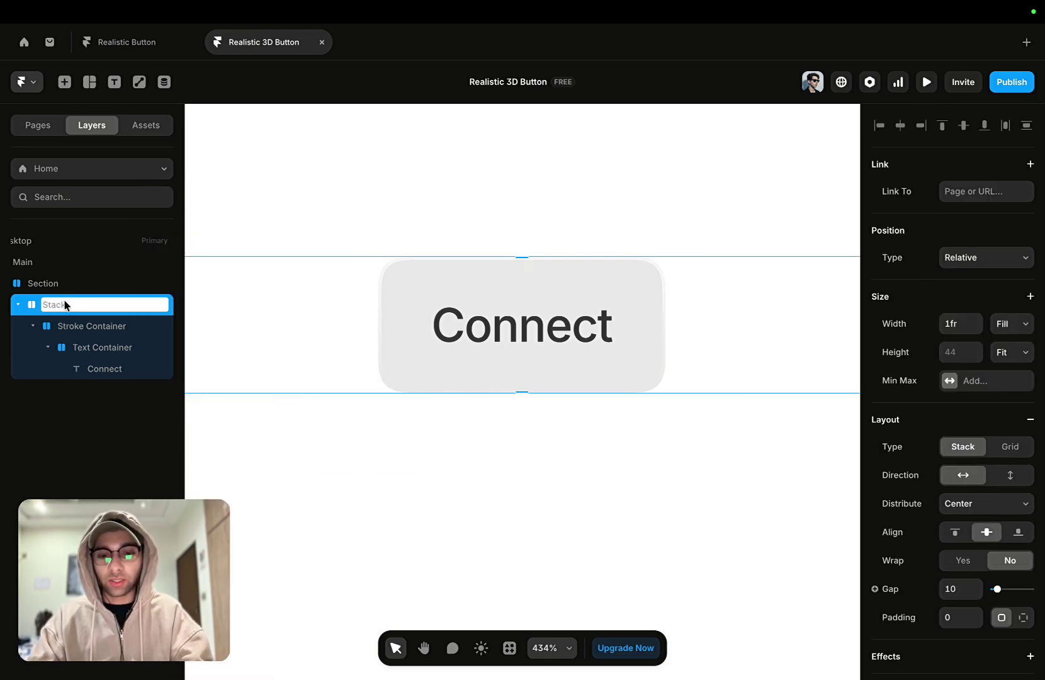
text(Button)
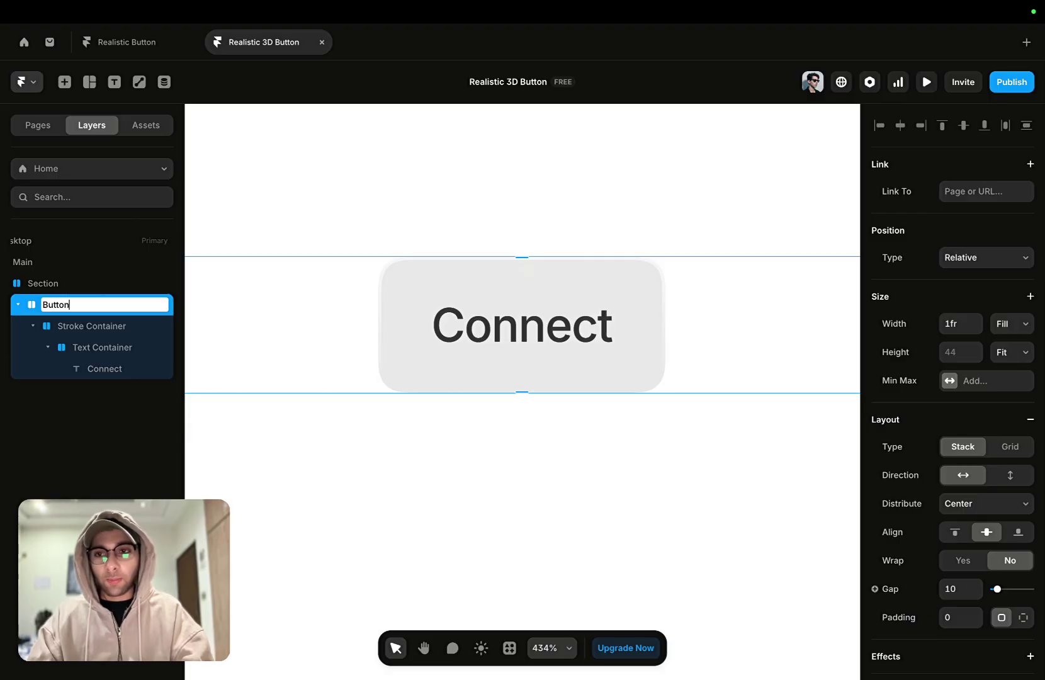
key(Return)
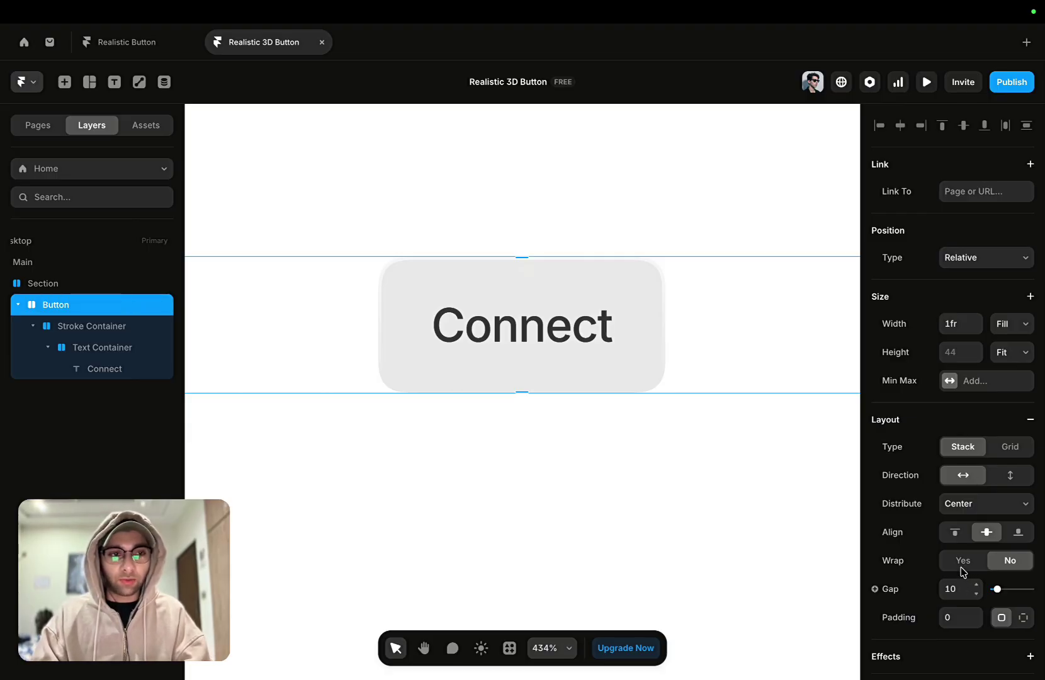
Set the Button stack's width to Fit Content and its gap to 0.
click(1019, 325)
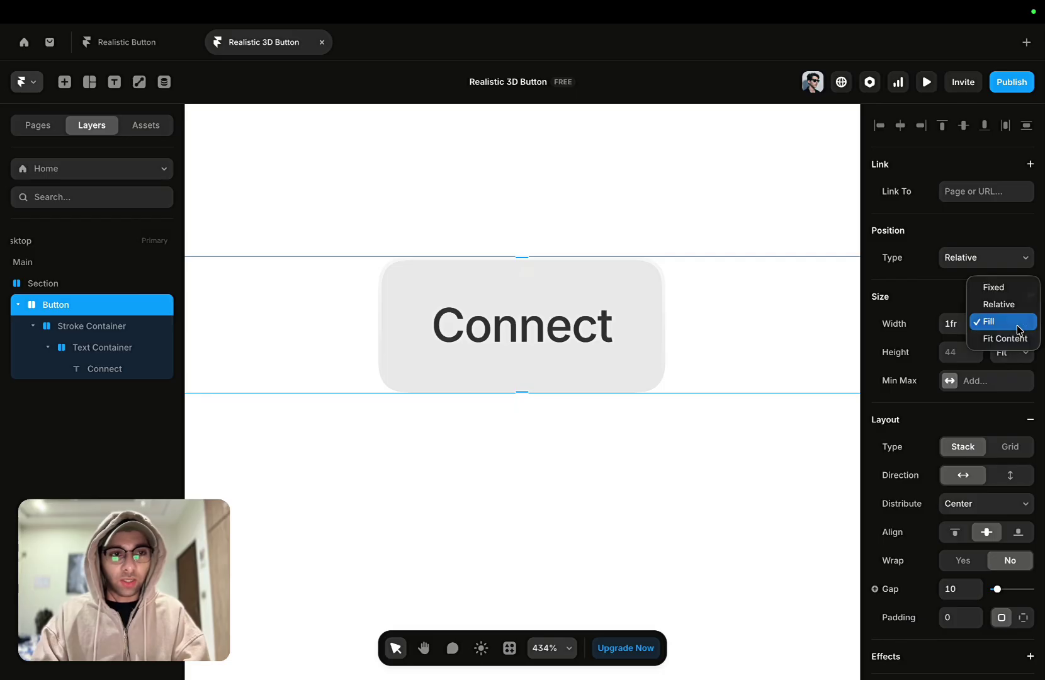
click(1018, 339)
click(961, 593)
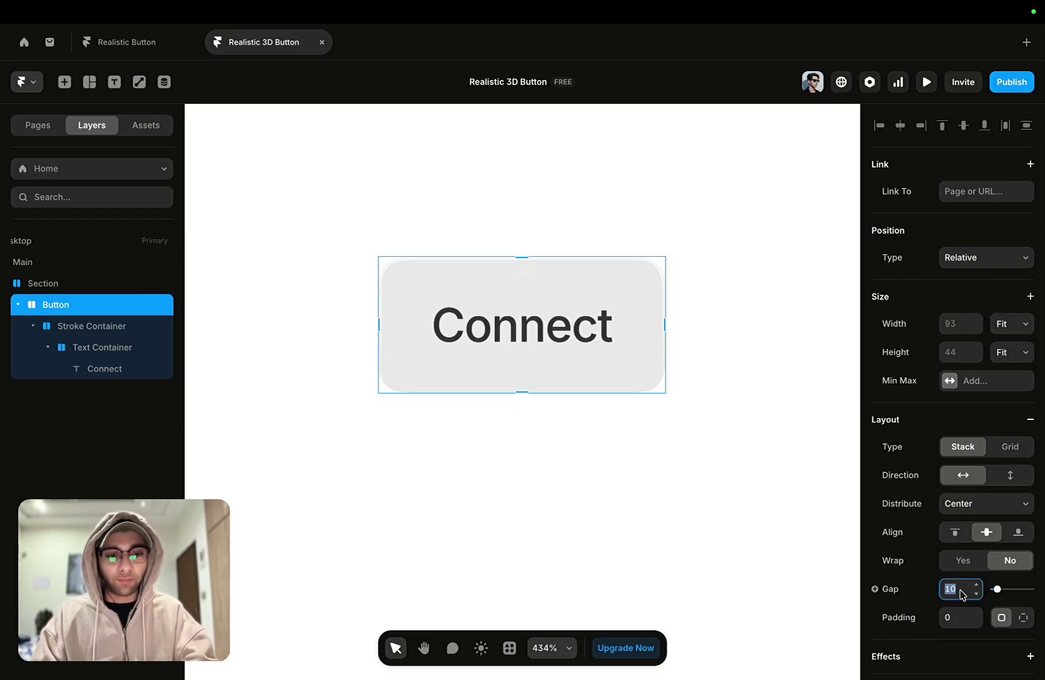
text(0)
key(Return)
Add an outside box shadow to the Button stack in colour 000000 at 10% opacity.
scroll(962, 594, down, 3)
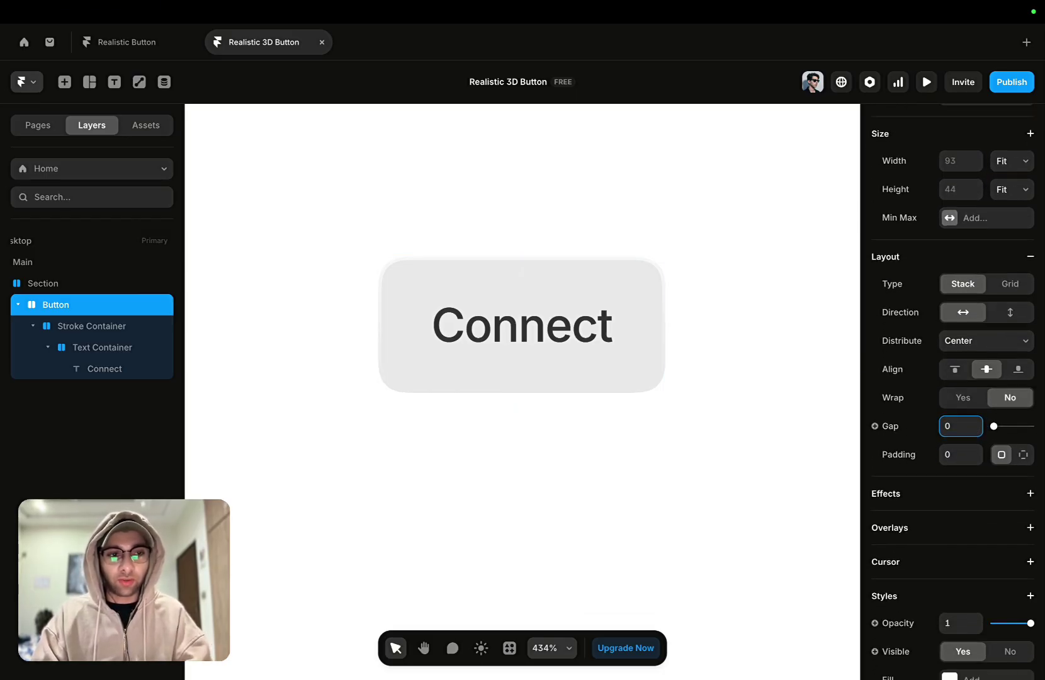
scroll(952, 391, down, 4)
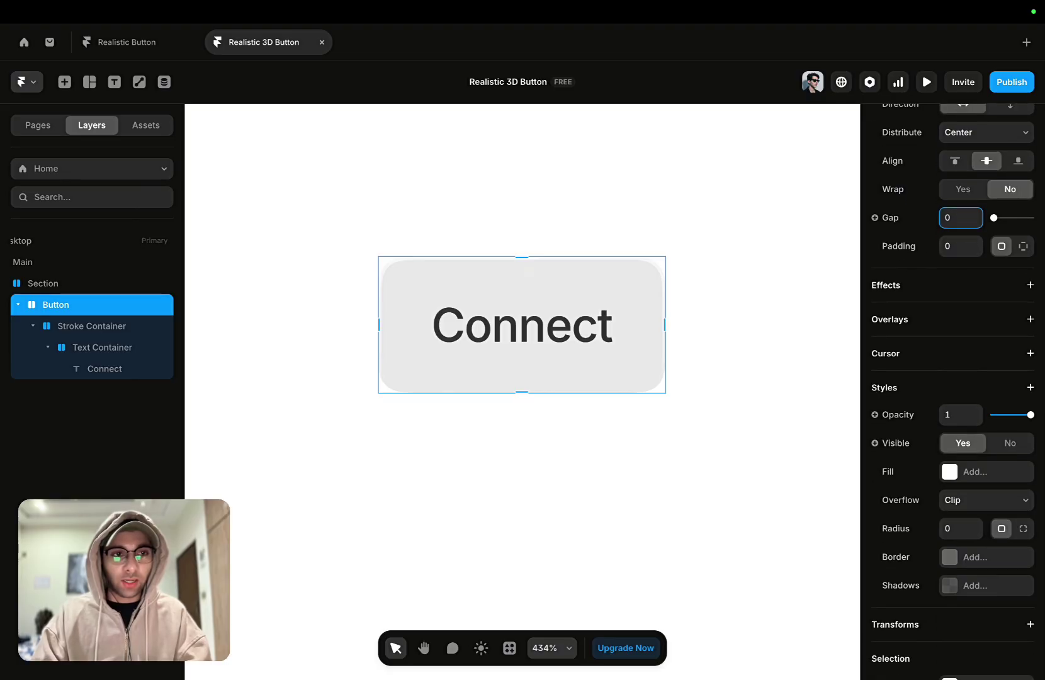
scroll(926, 476, down, 4)
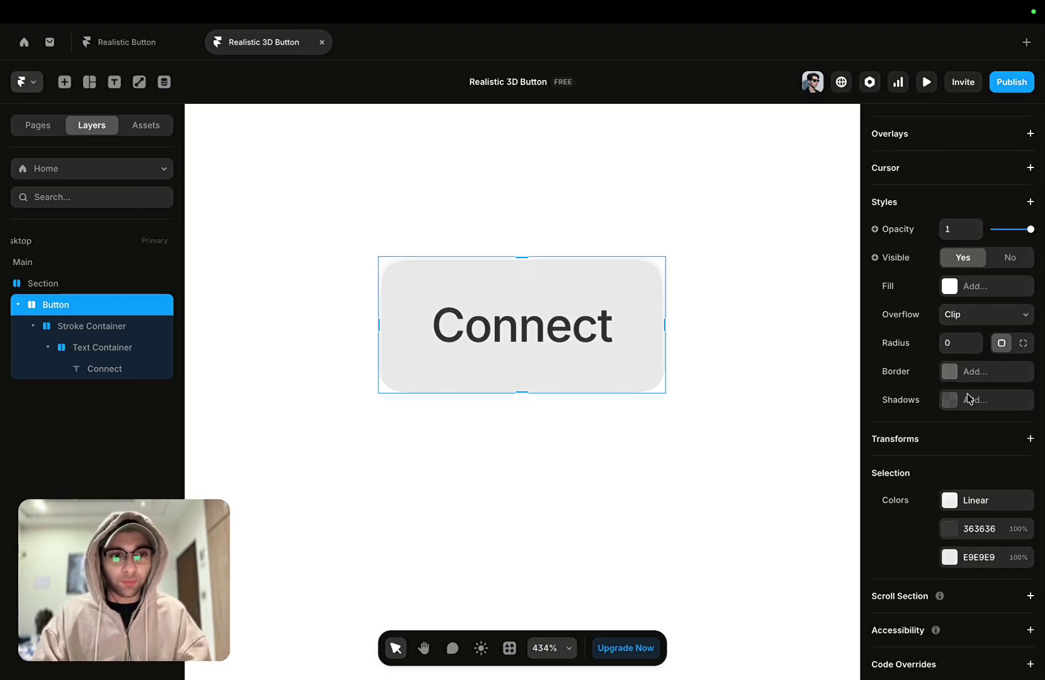
click(955, 400)
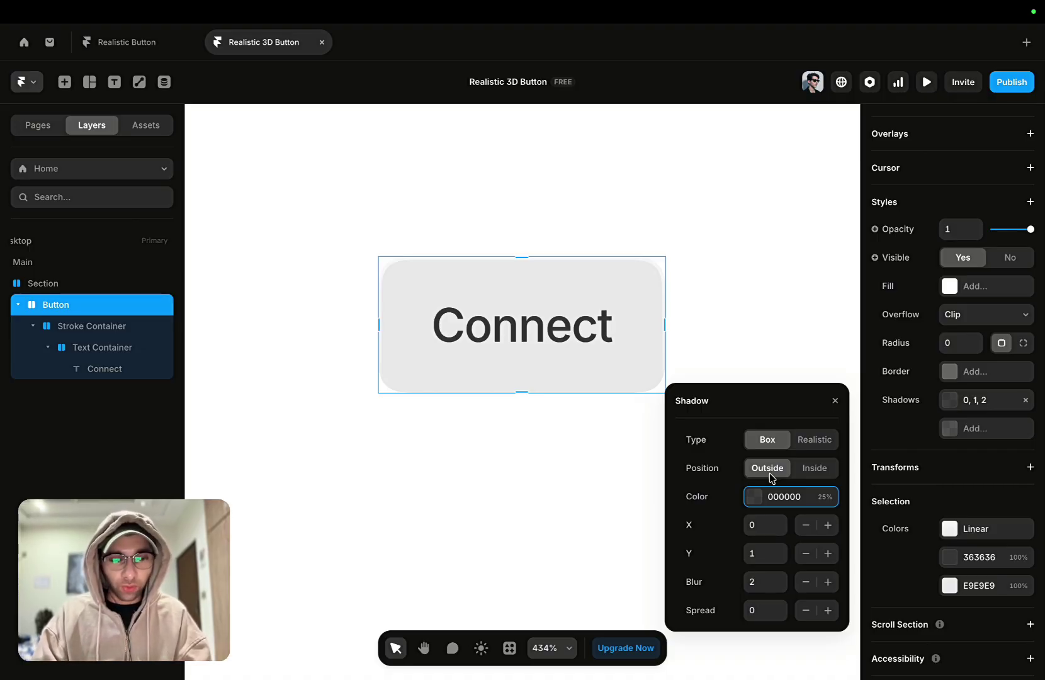
click(758, 496)
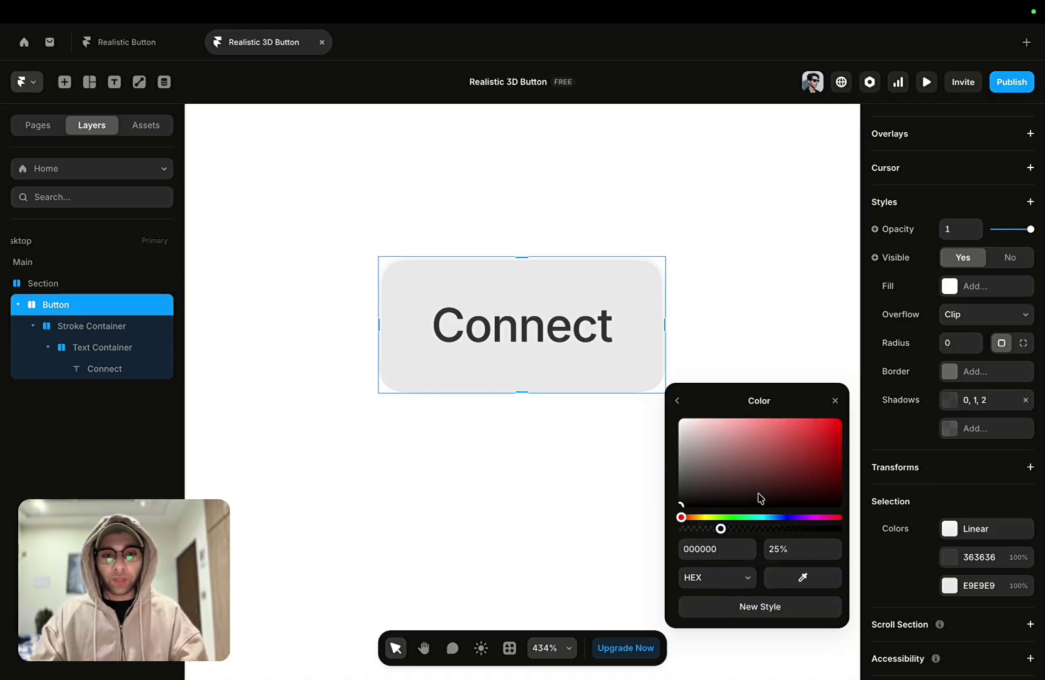
click(795, 554)
text(10)
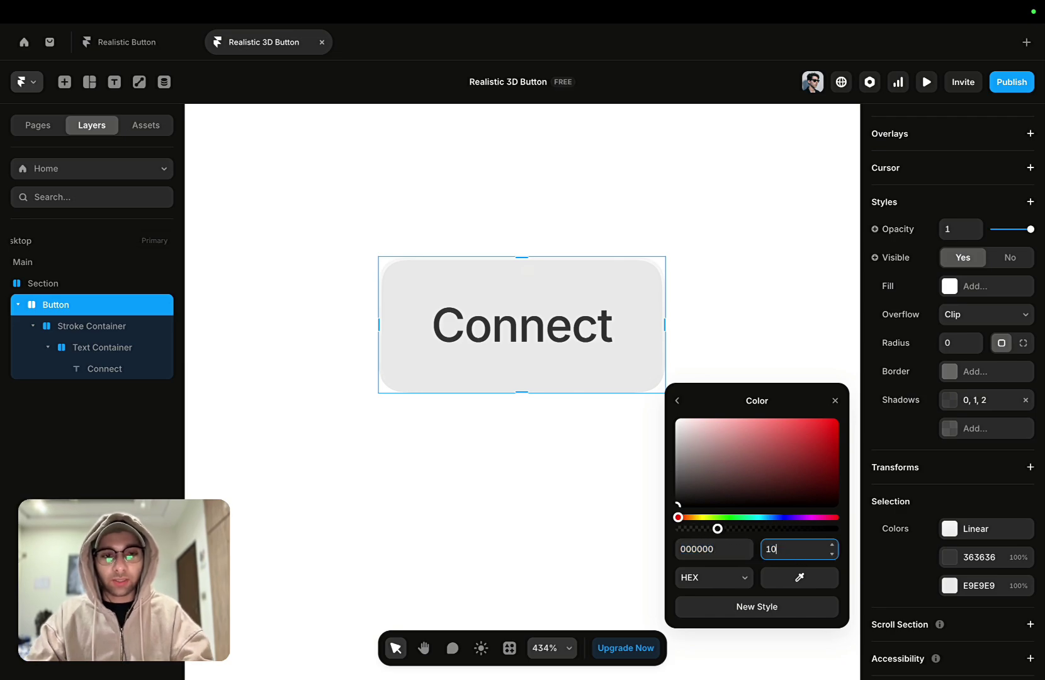
click(678, 399)
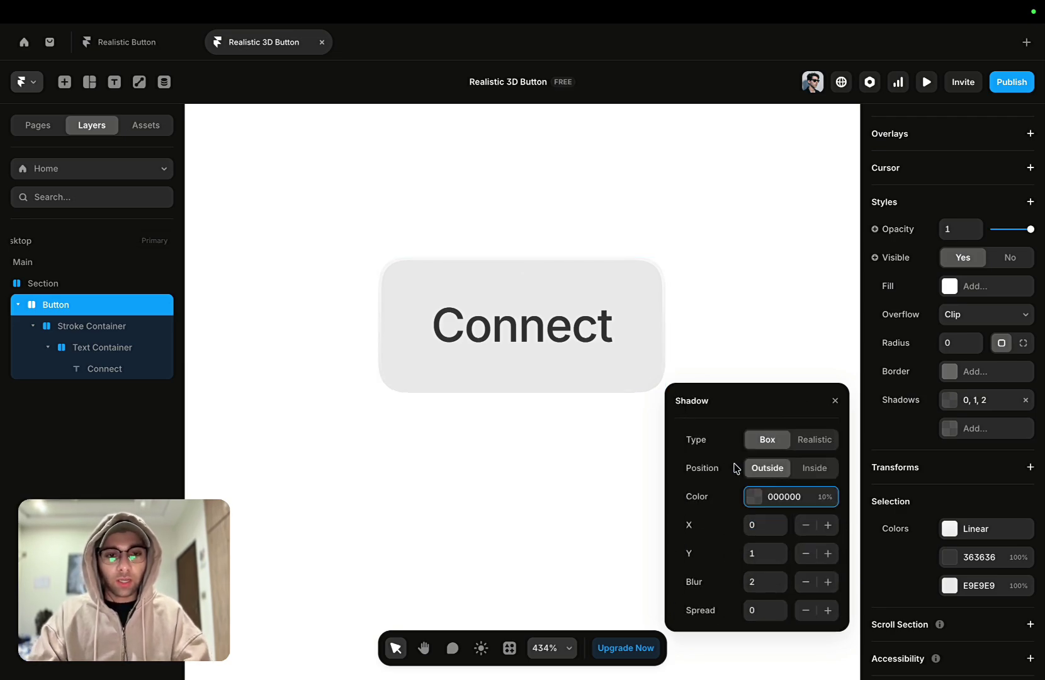
Set the Button stack's first shadow to a Y offset of 2 and a blur of 4.
click(764, 564)
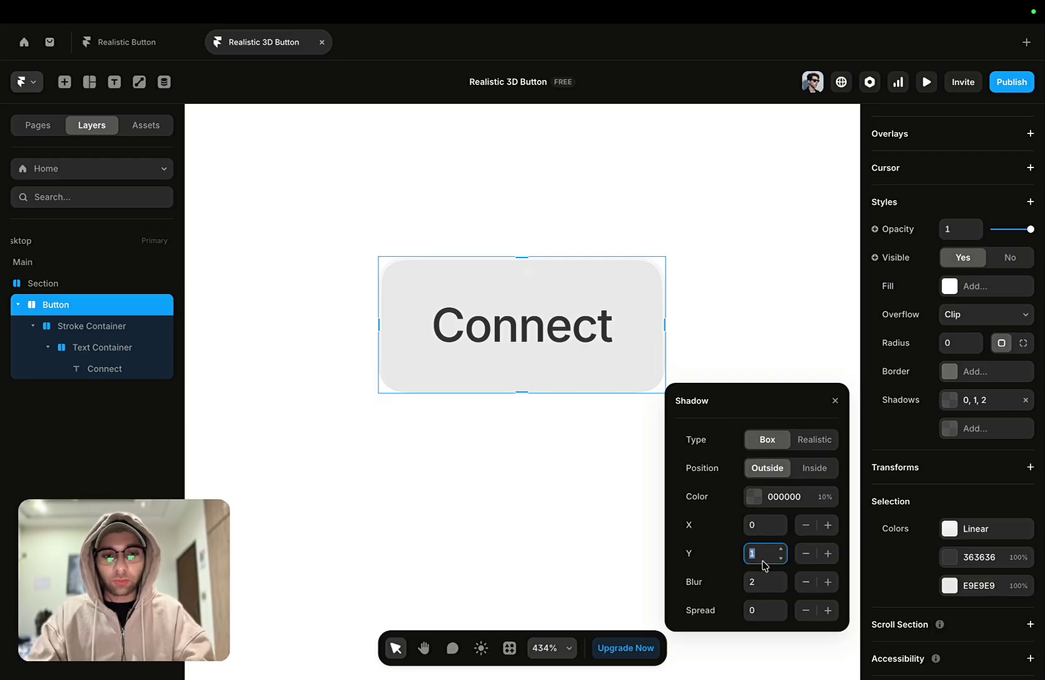
text(2)
click(759, 585)
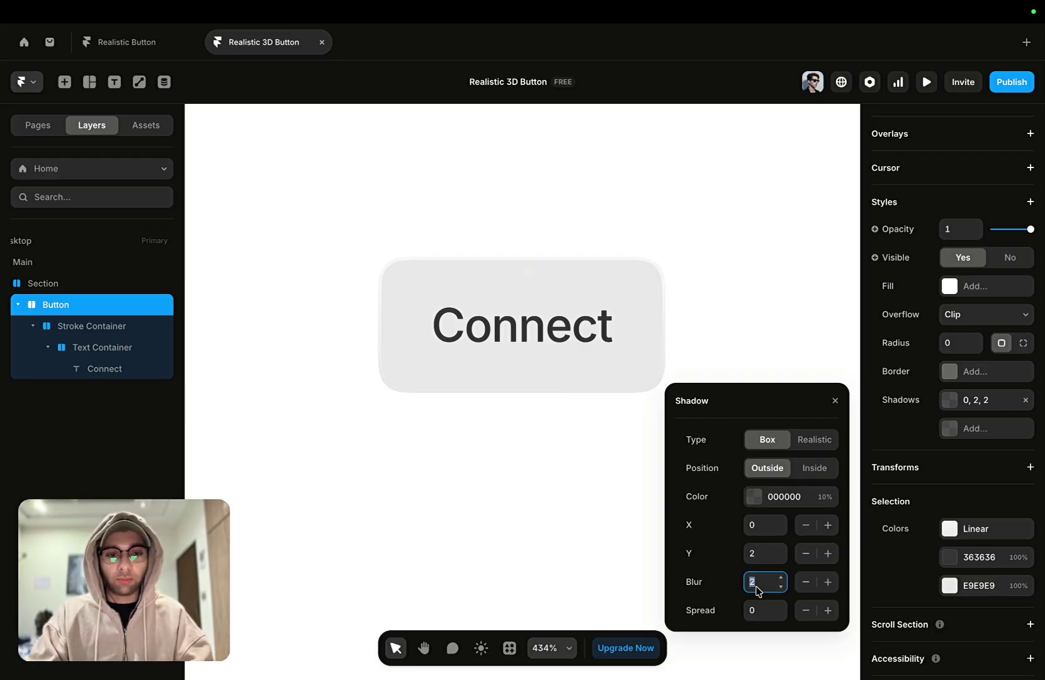
key(BackSpace)
text(4)
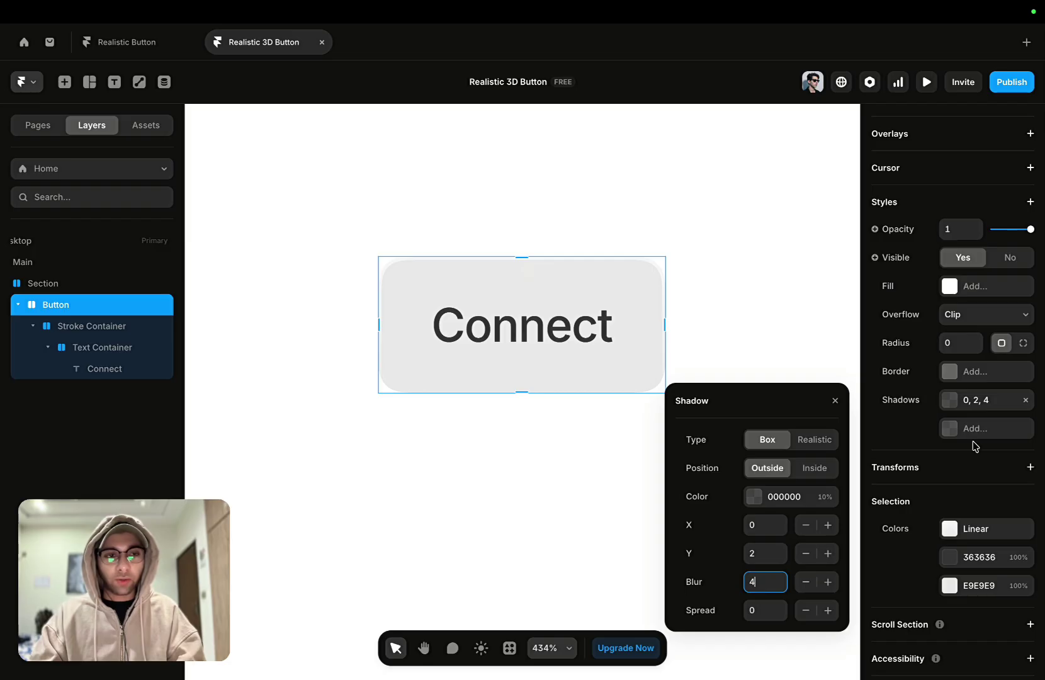
Add a second outside box shadow to the Button stack in colour 000000 at 16% opacity.
click(953, 430)
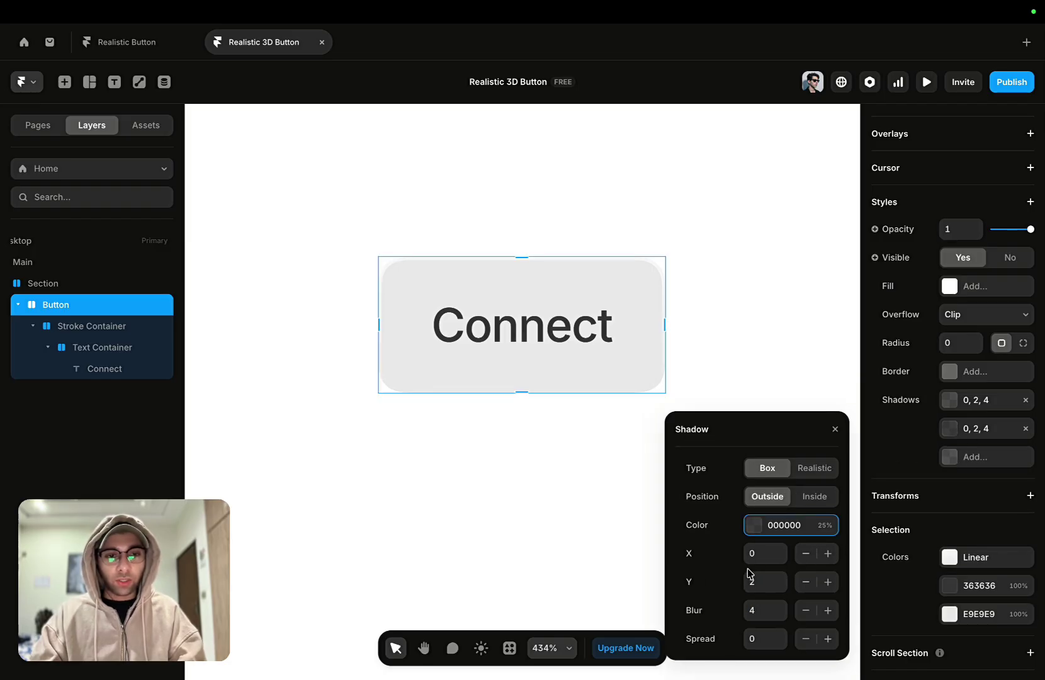
click(760, 529)
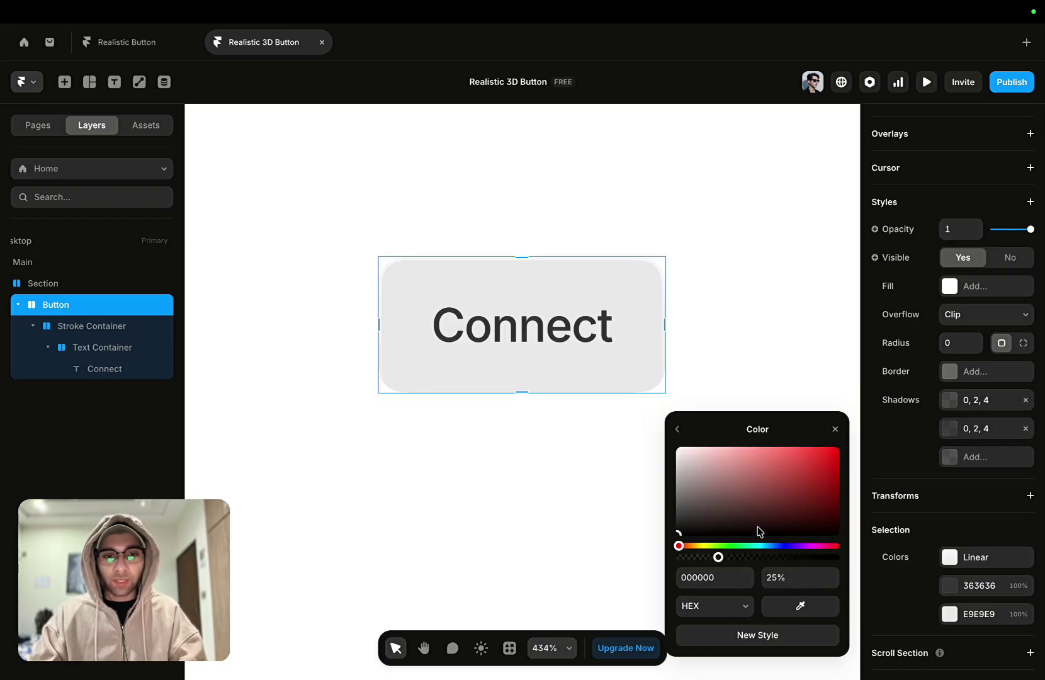
click(733, 576)
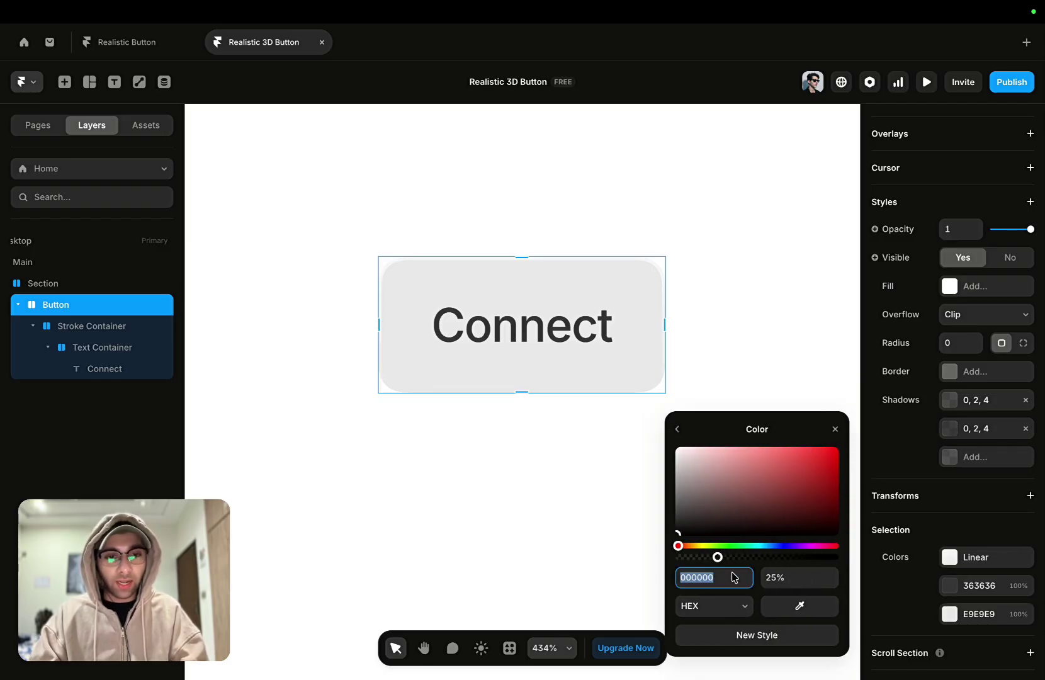
click(782, 584)
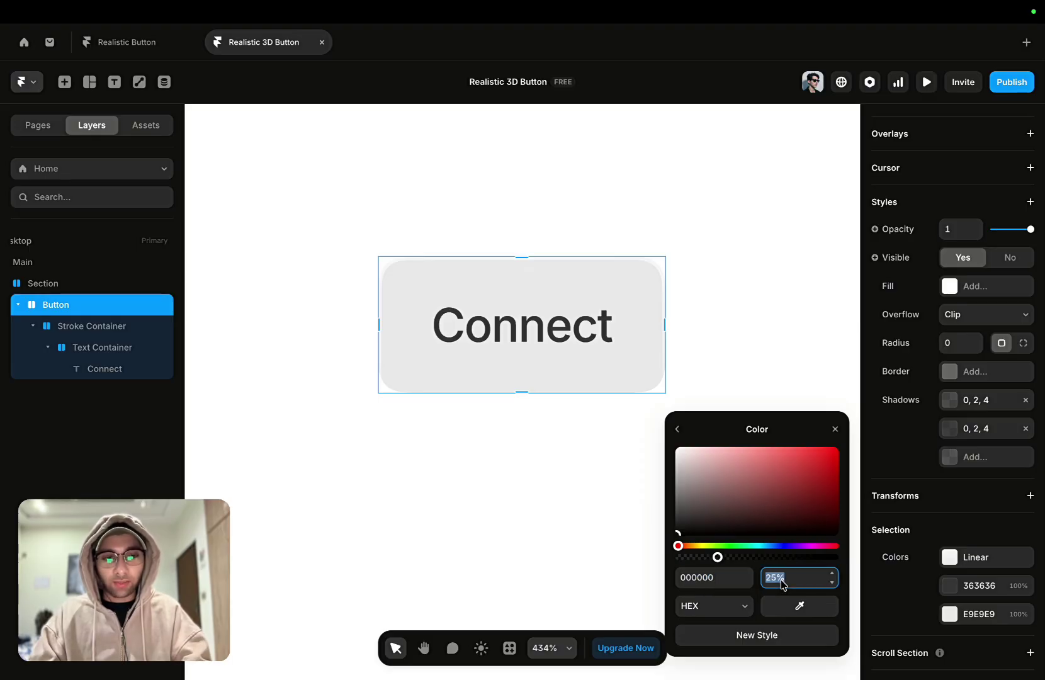
text(16)
key(Return)
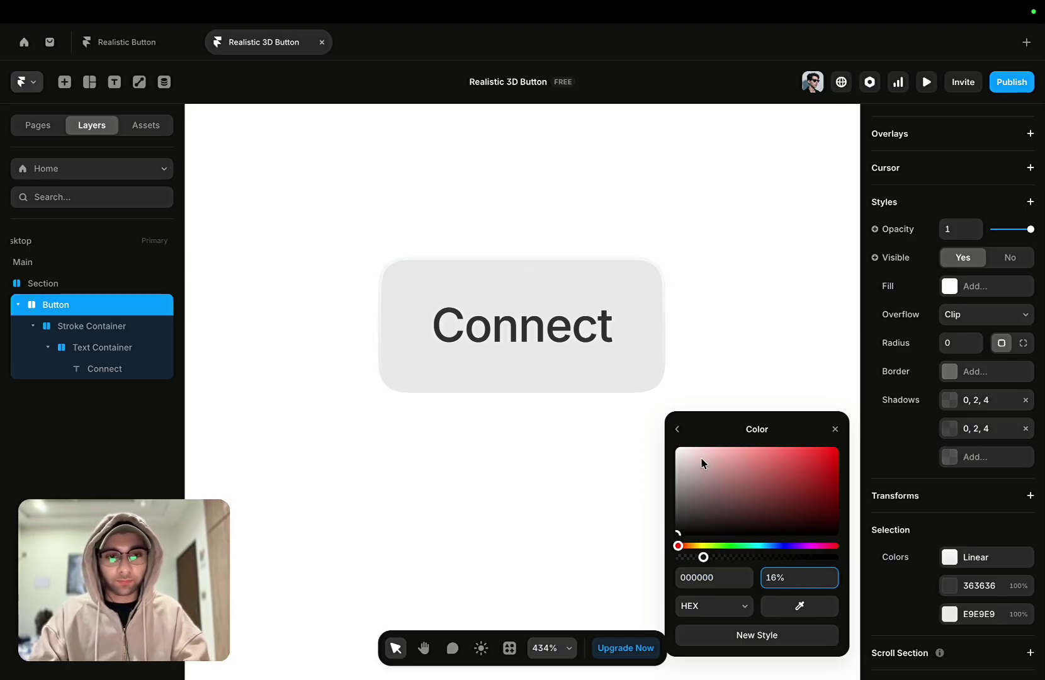
click(678, 429)
Set the Button stack's second shadow to a Y offset of 0, a blur of 0 and a spread of 1.
click(764, 583)
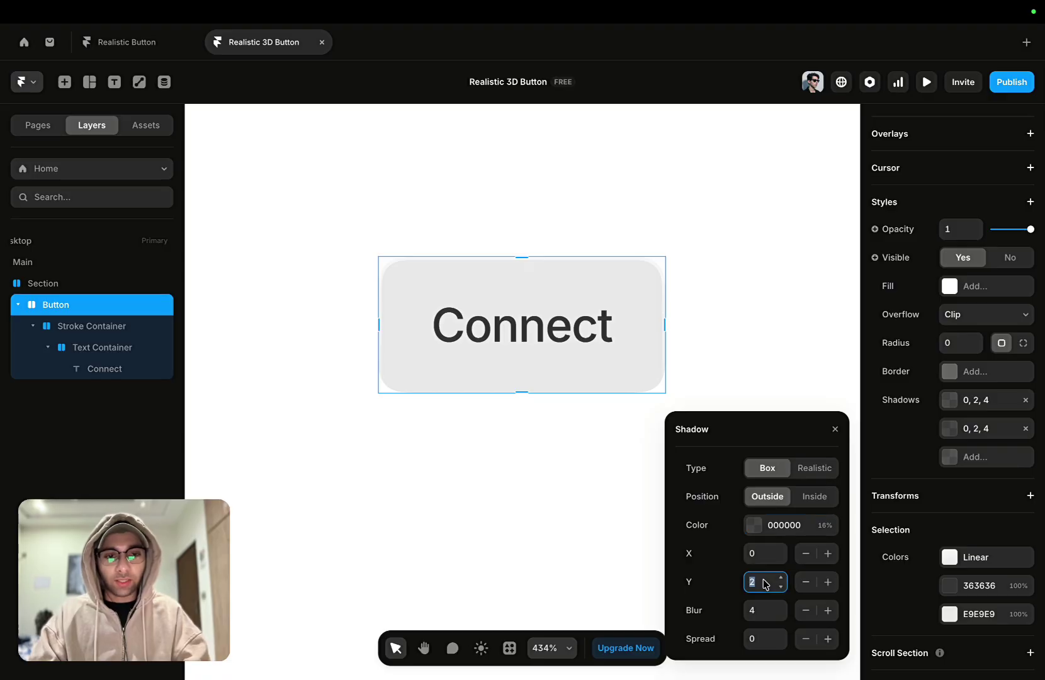
key(BackSpace)
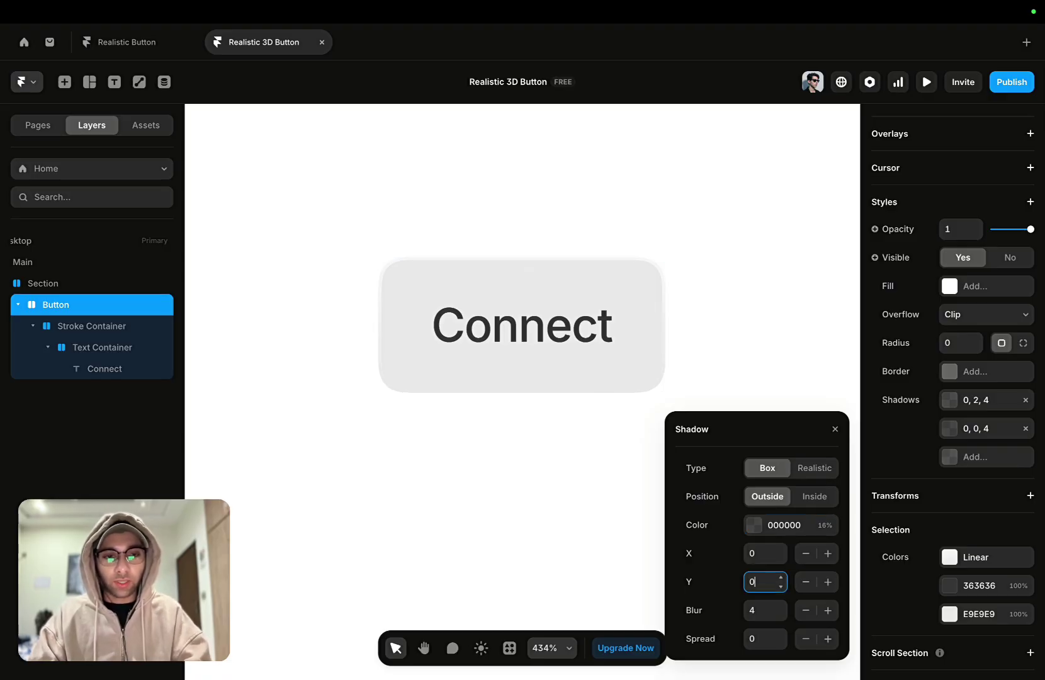
click(763, 620)
key(BackSpace)
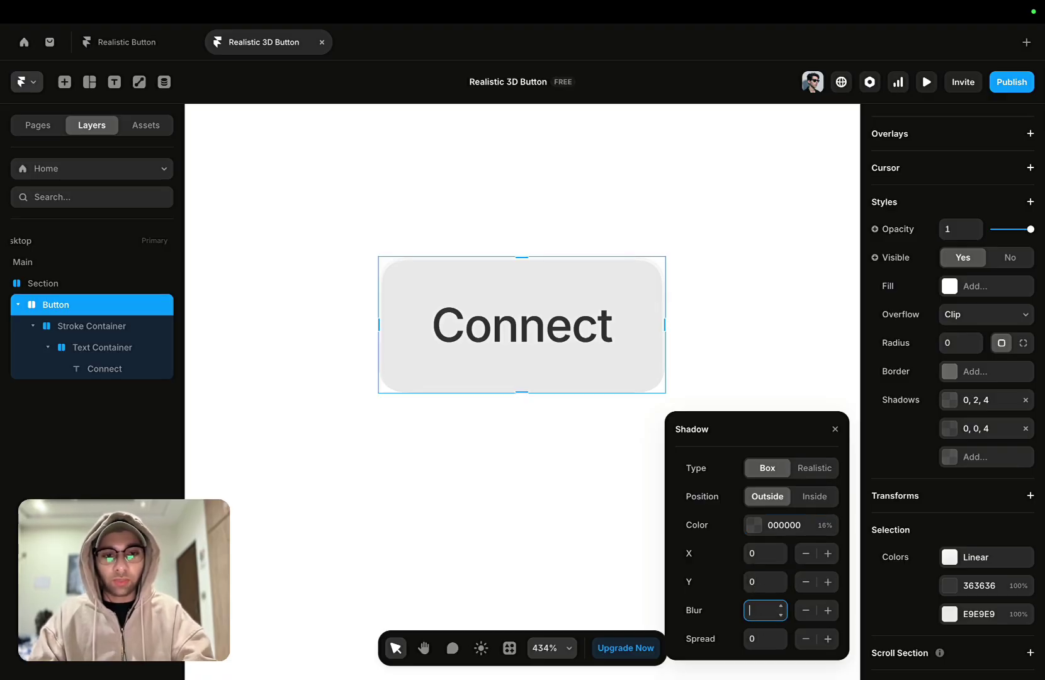
click(755, 637)
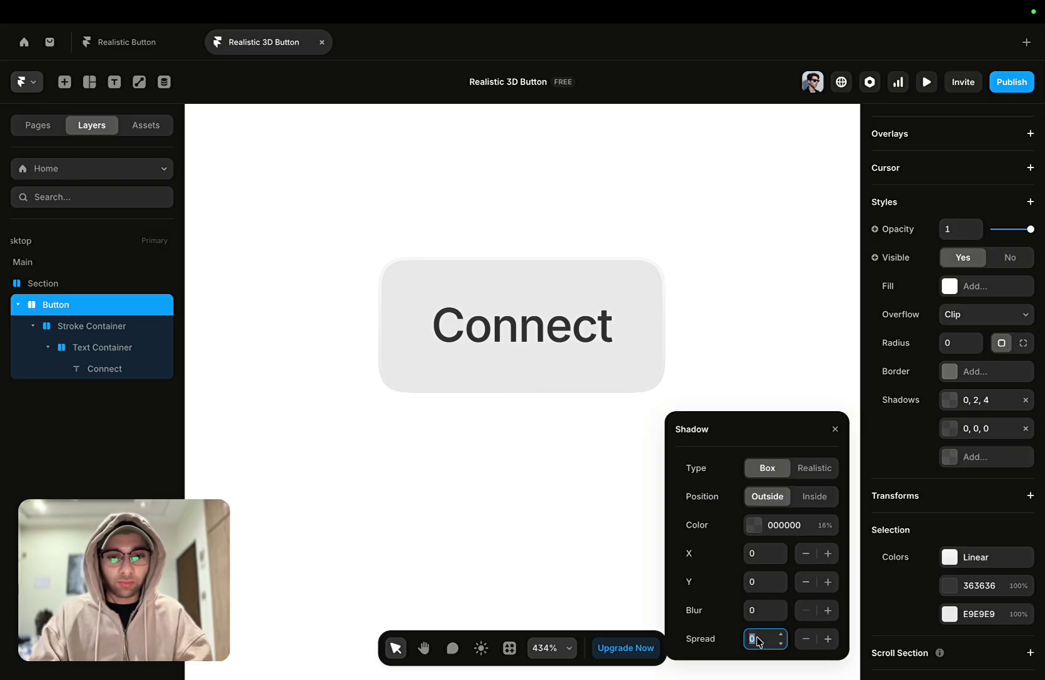
text(1)
key(Return)
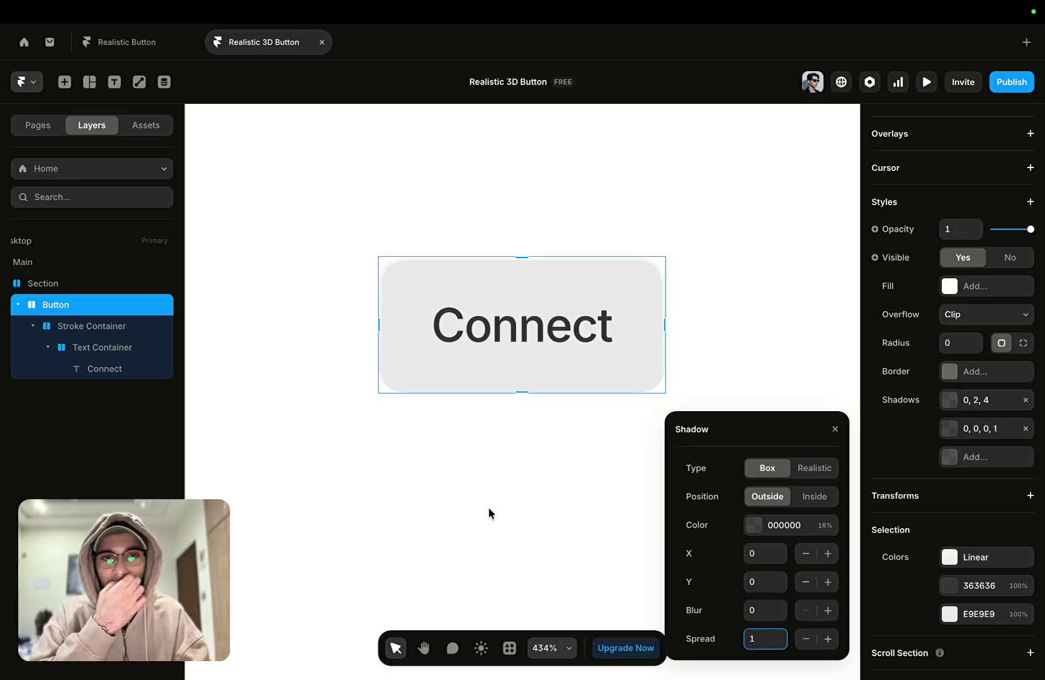
Set the Button stack's corner radius to 12.
click(44, 284)
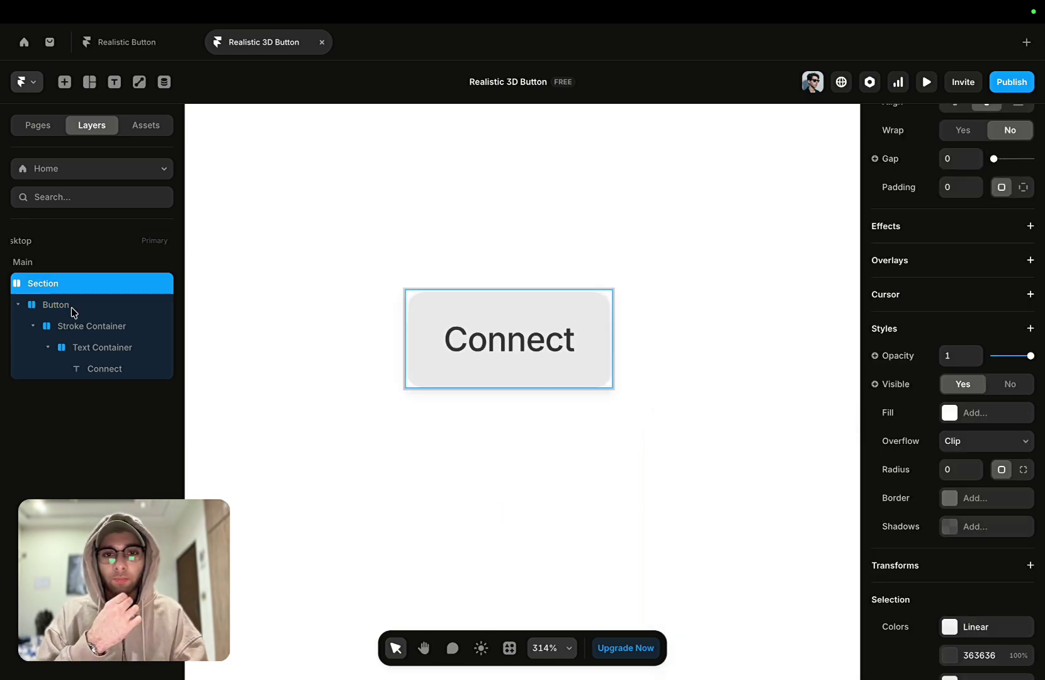
click(57, 305)
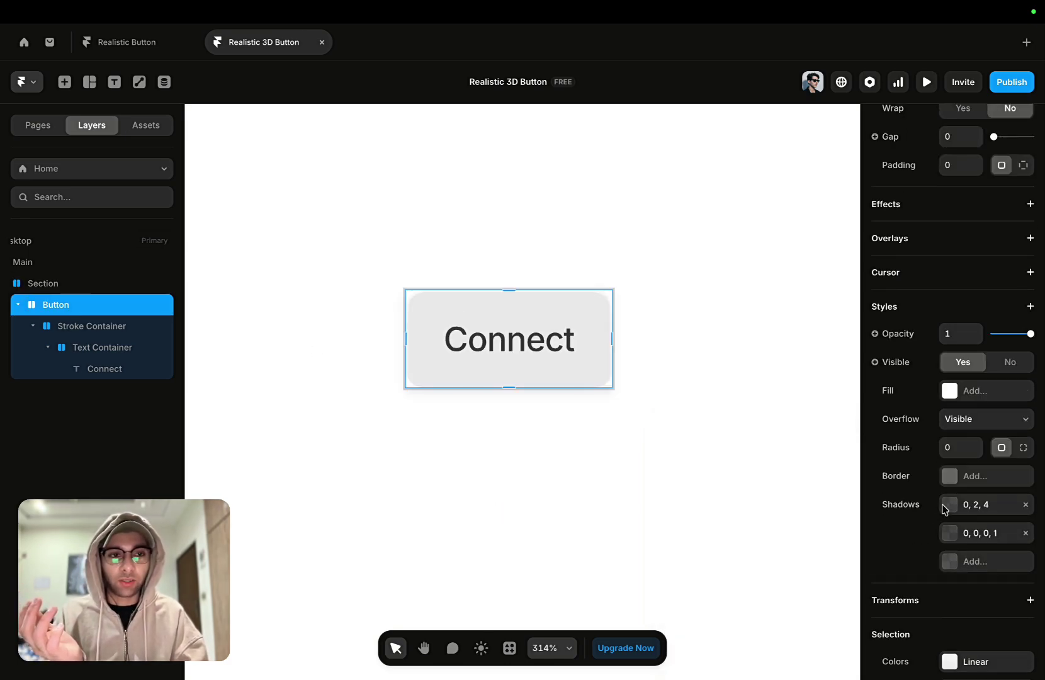
click(953, 448)
key(BackSpace)
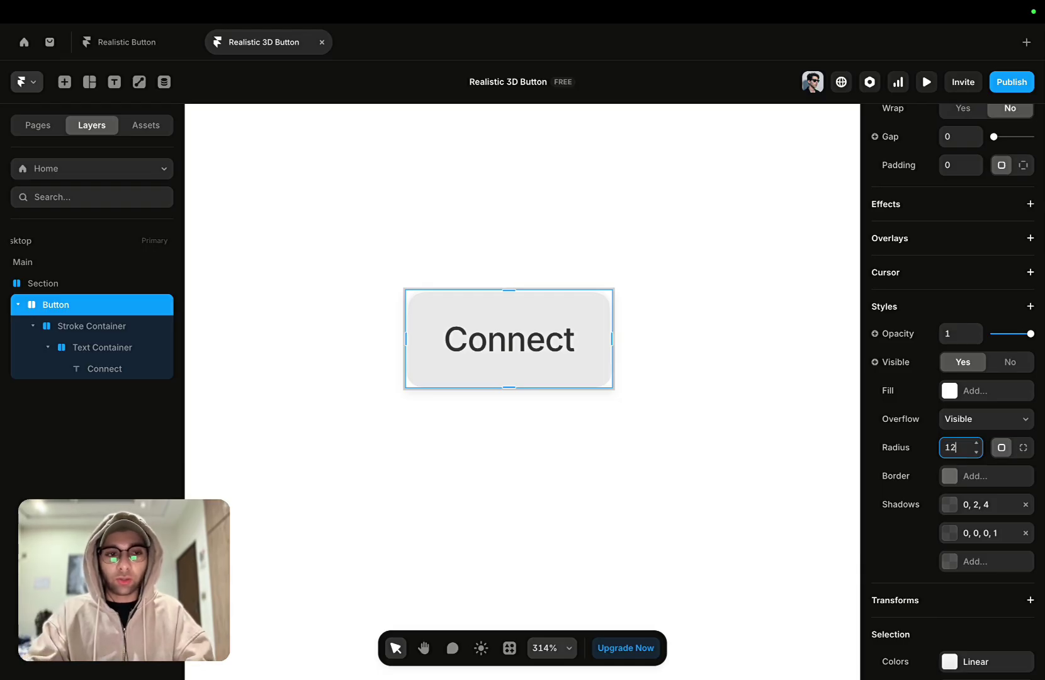
key(Return)
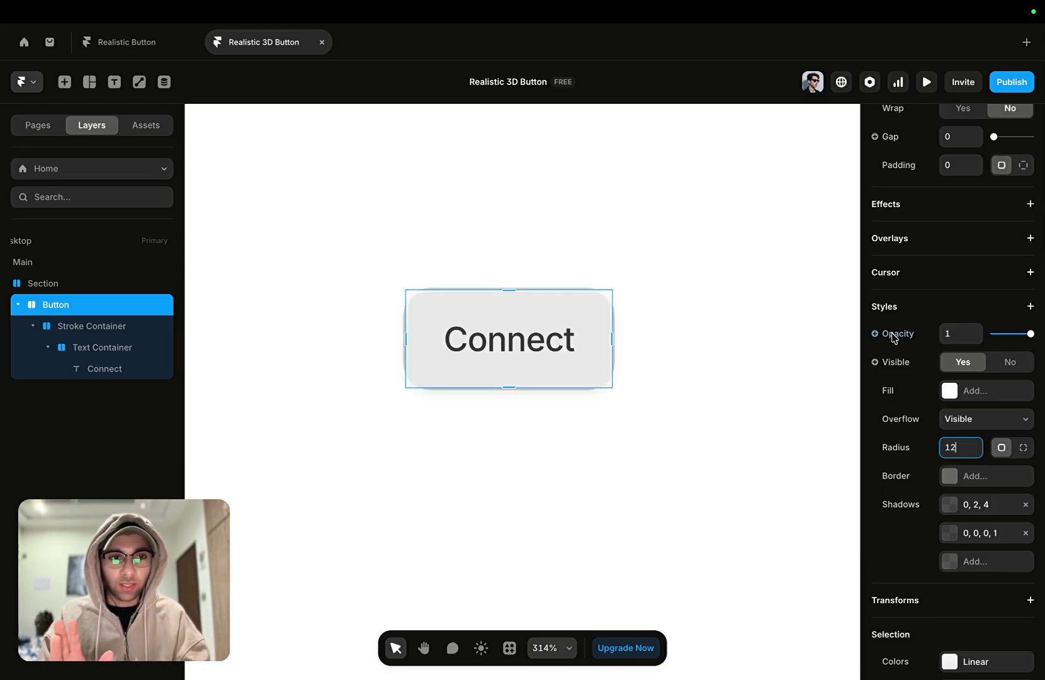
Add the Squircle style to the Button stack and set it to 60%.
click(894, 314)
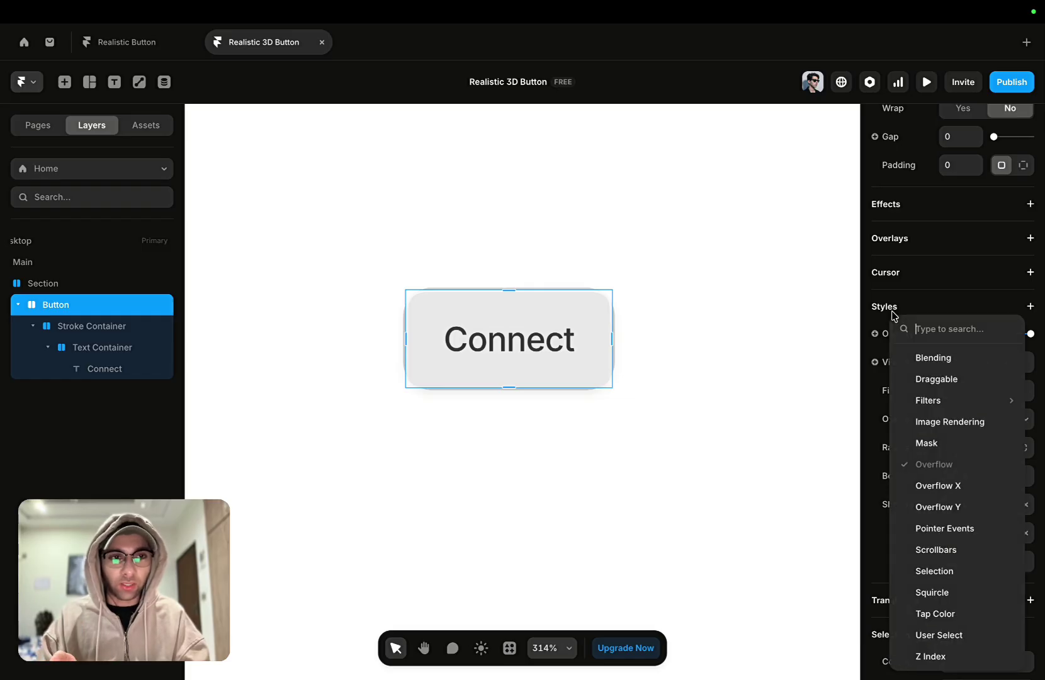
click(932, 598)
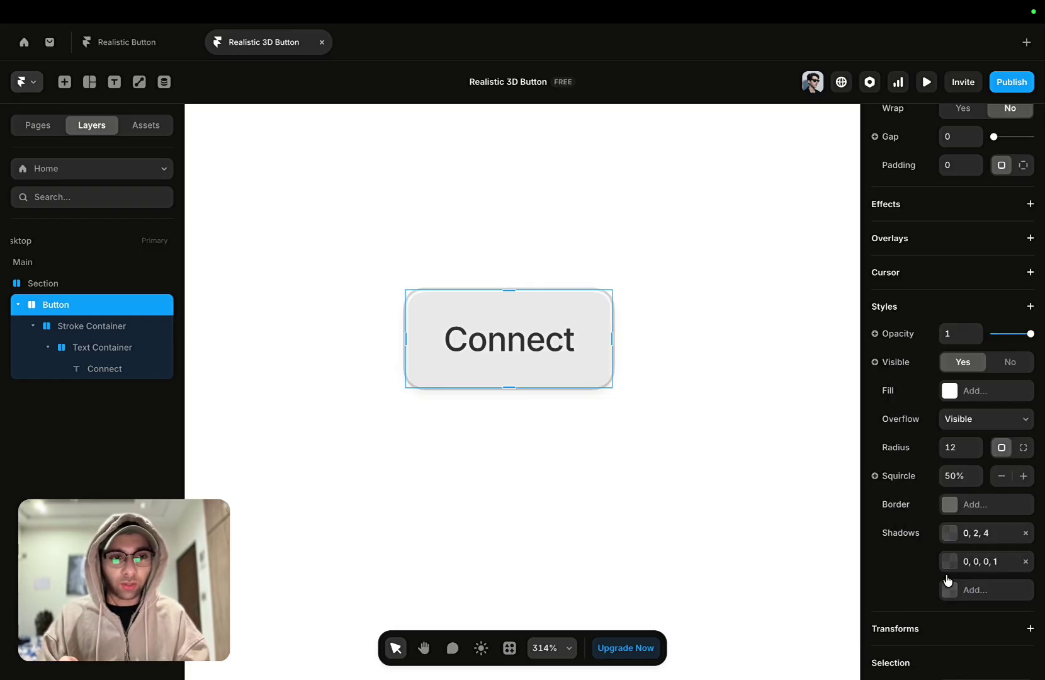
click(965, 479)
key(BackSpace)
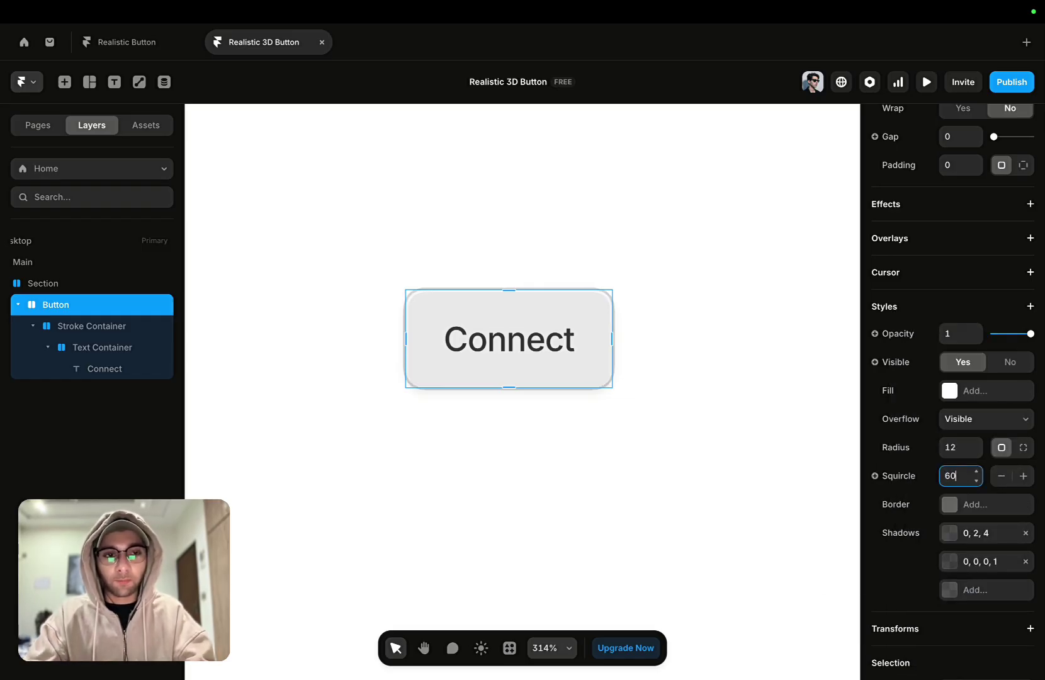
text(60)
key(Return)
click(501, 426)
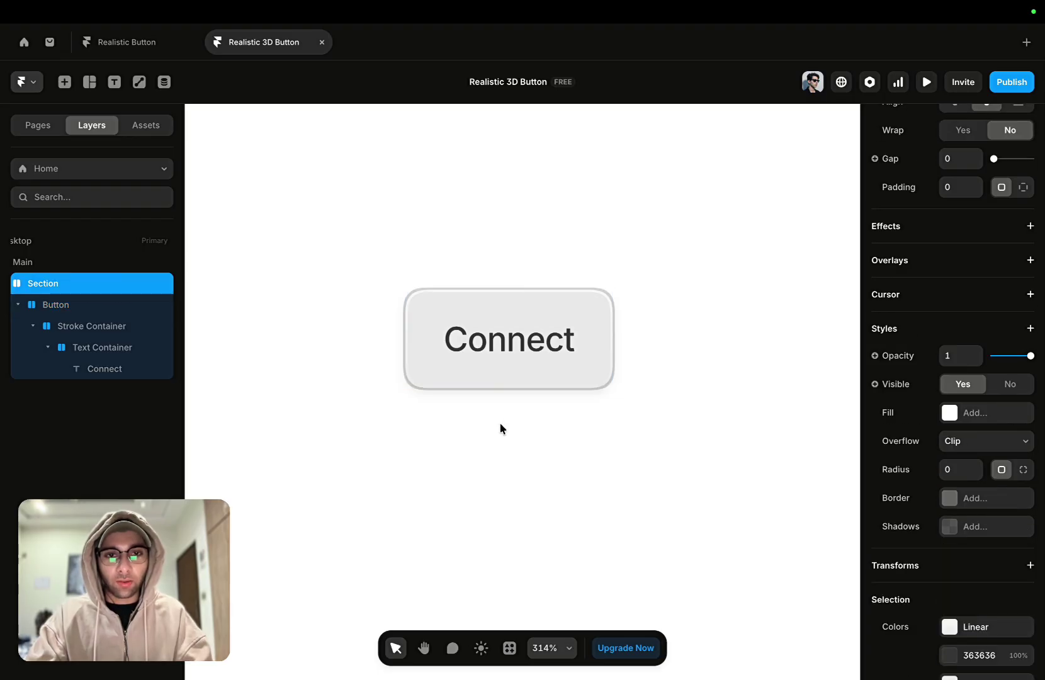
scroll(501, 428, left, 2)
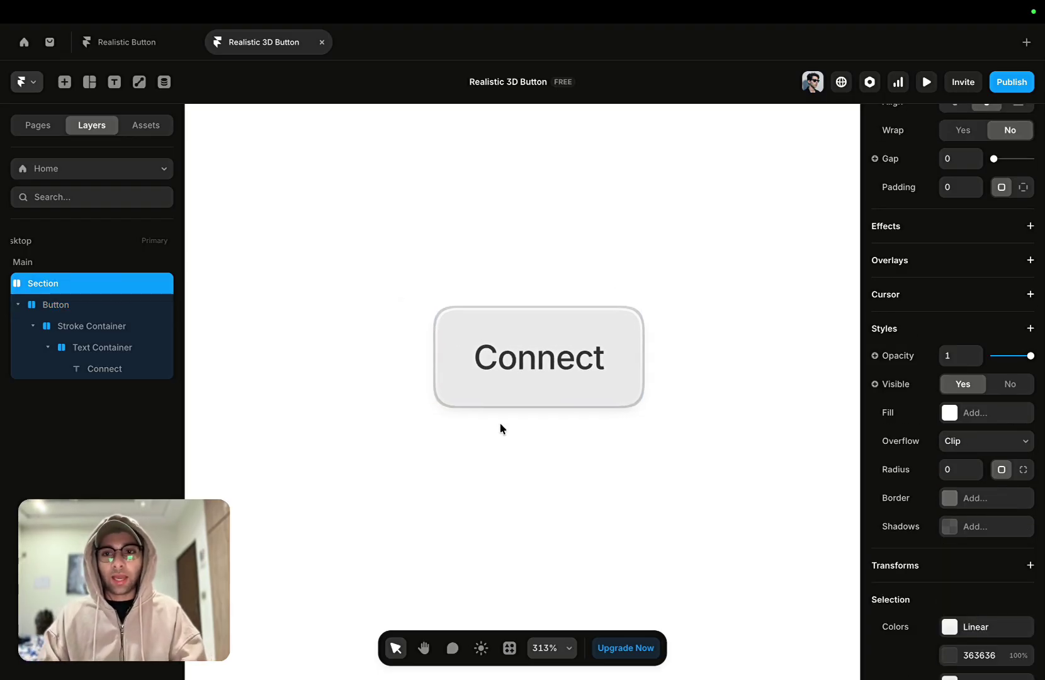
scroll(501, 428, right, 2)
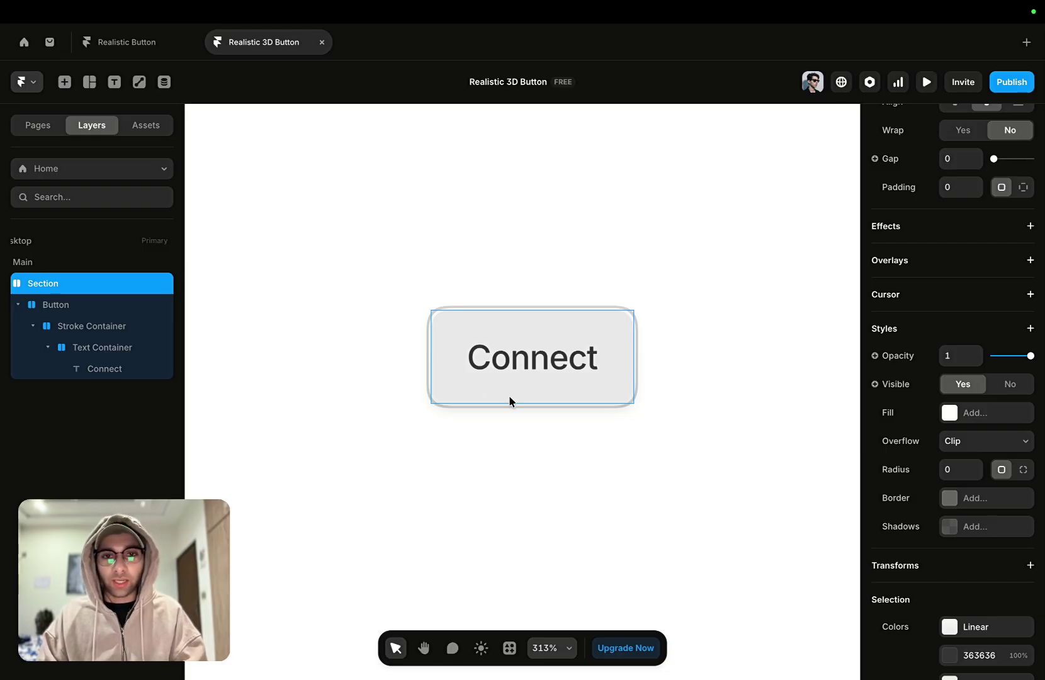
Turn the Button stack into a component named "Button".
click(61, 306)
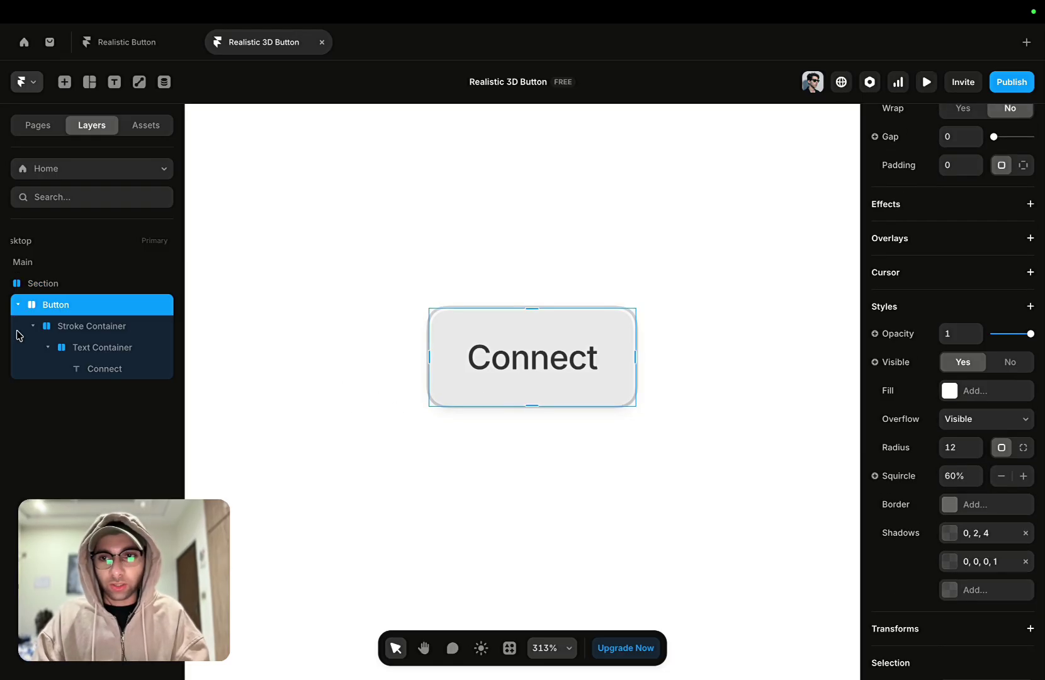
click(18, 305)
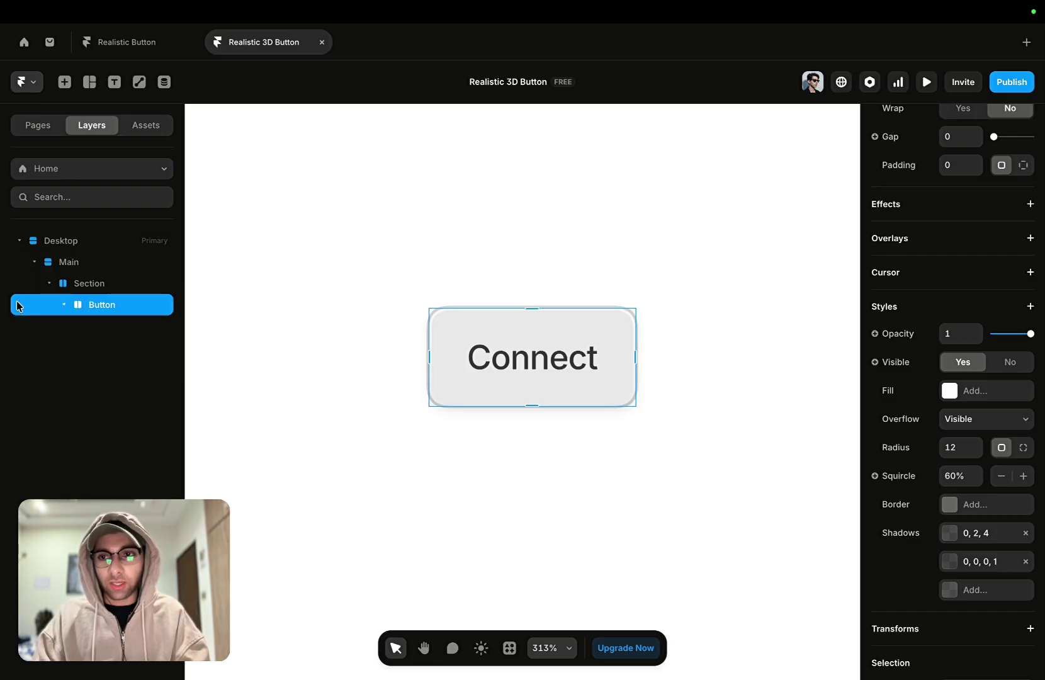
right_click(109, 311)
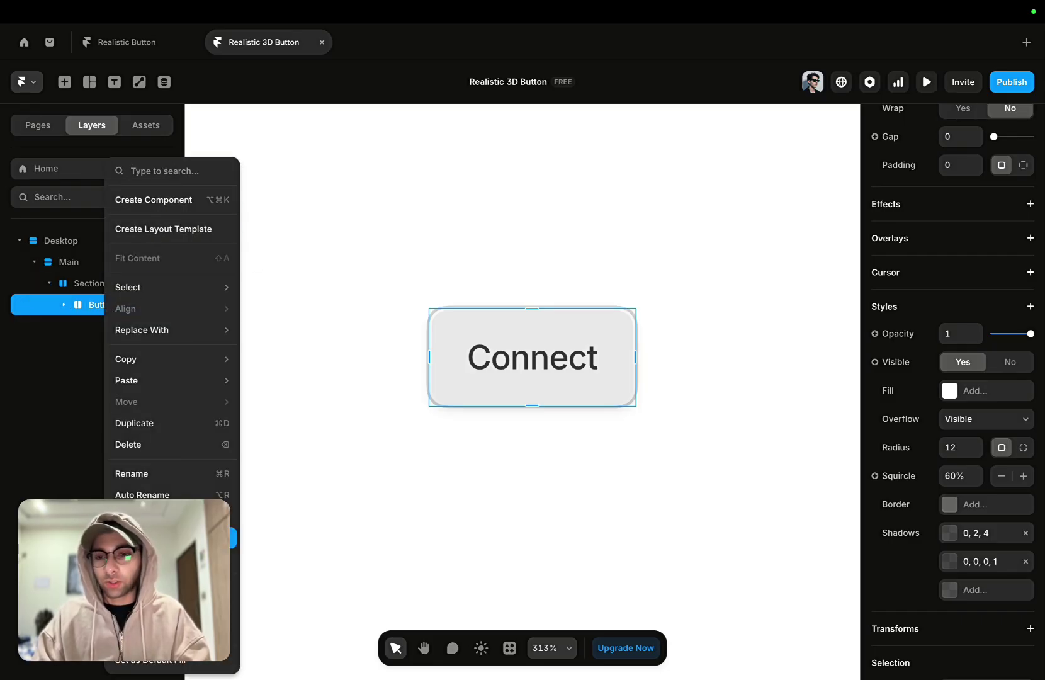
click(155, 203)
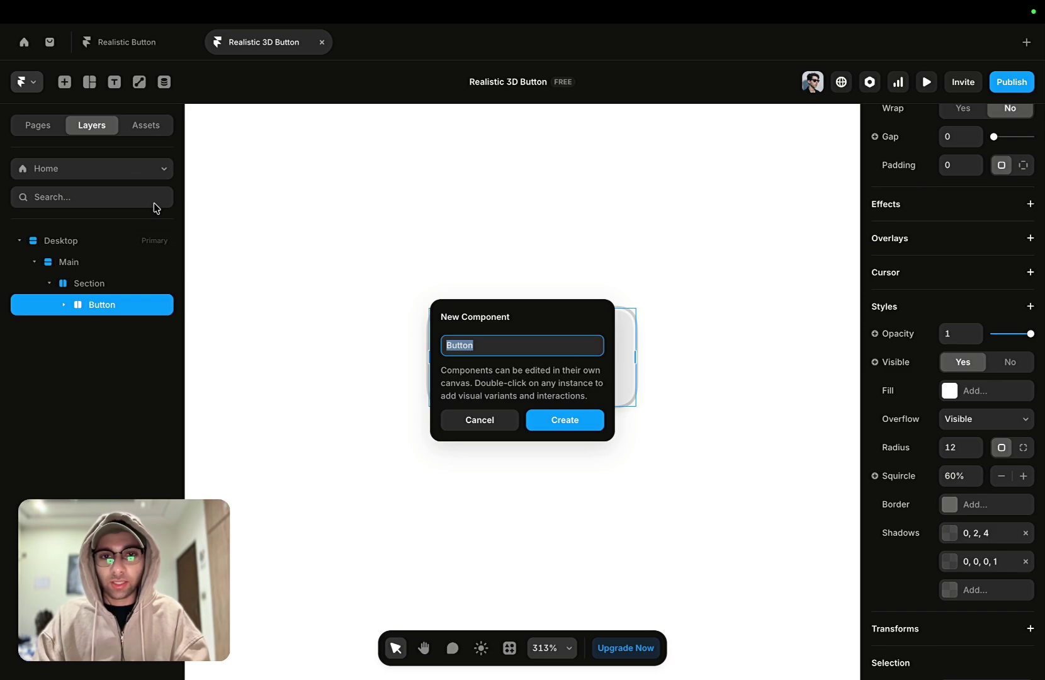
click(558, 423)
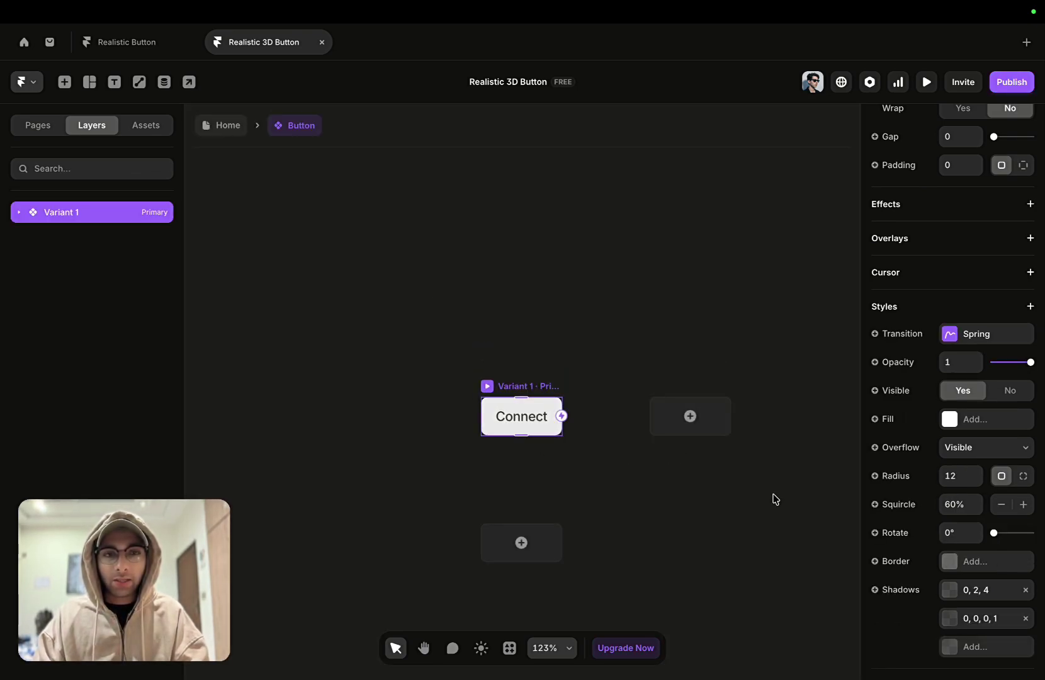
Create a variable for the primary variant's Link To property and keep New Tab set to No.
scroll(1007, 431, up, 7)
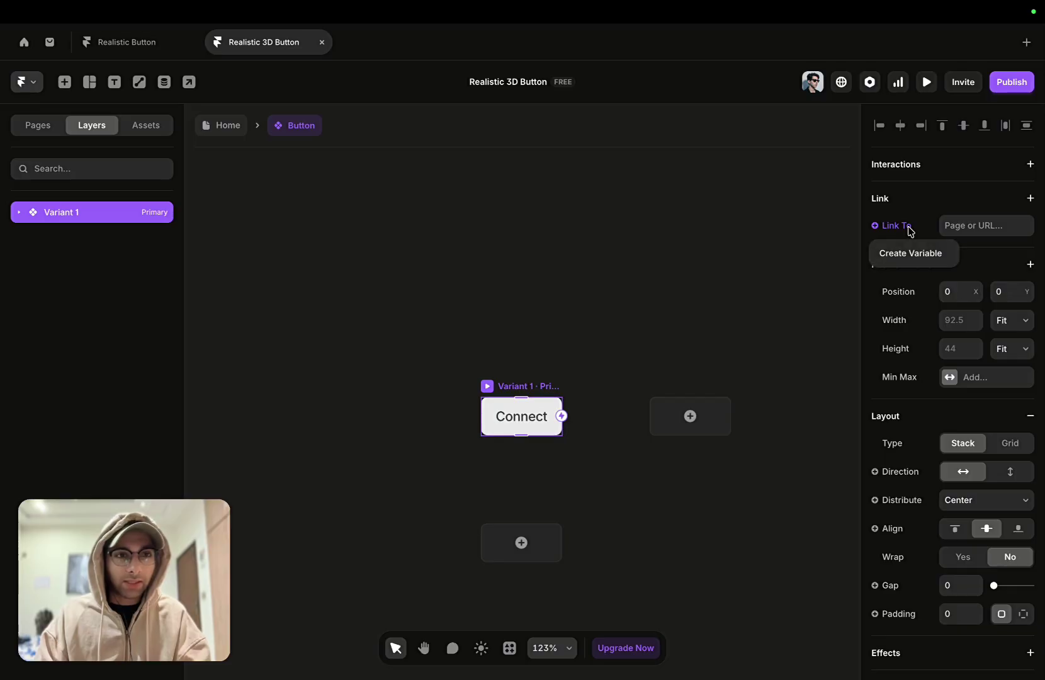
click(917, 257)
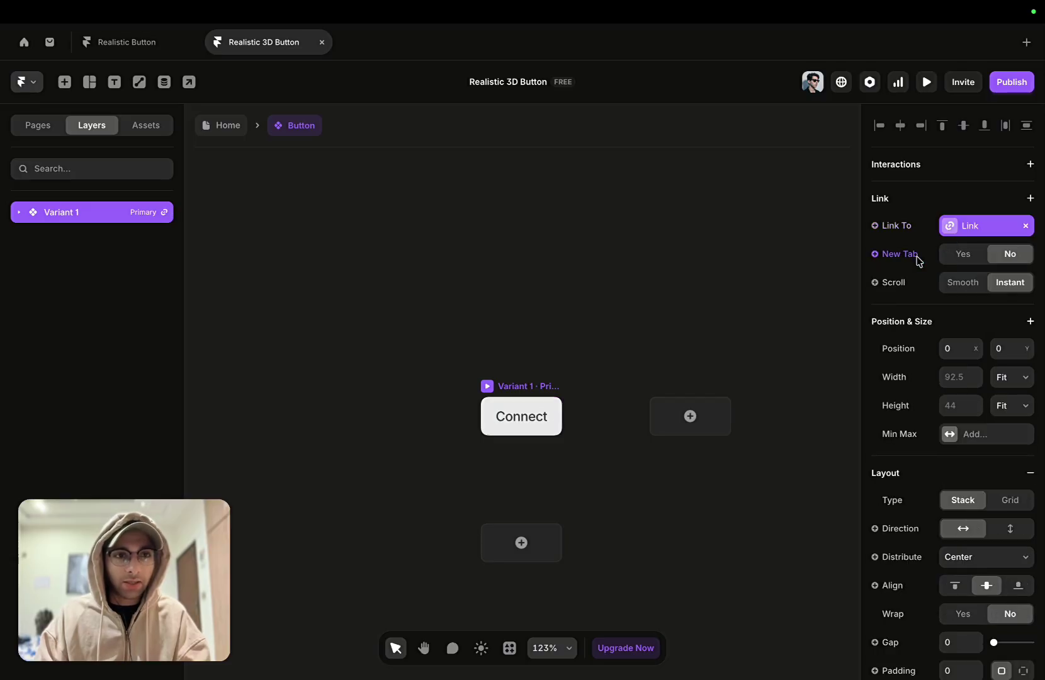
click(961, 258)
click(1007, 257)
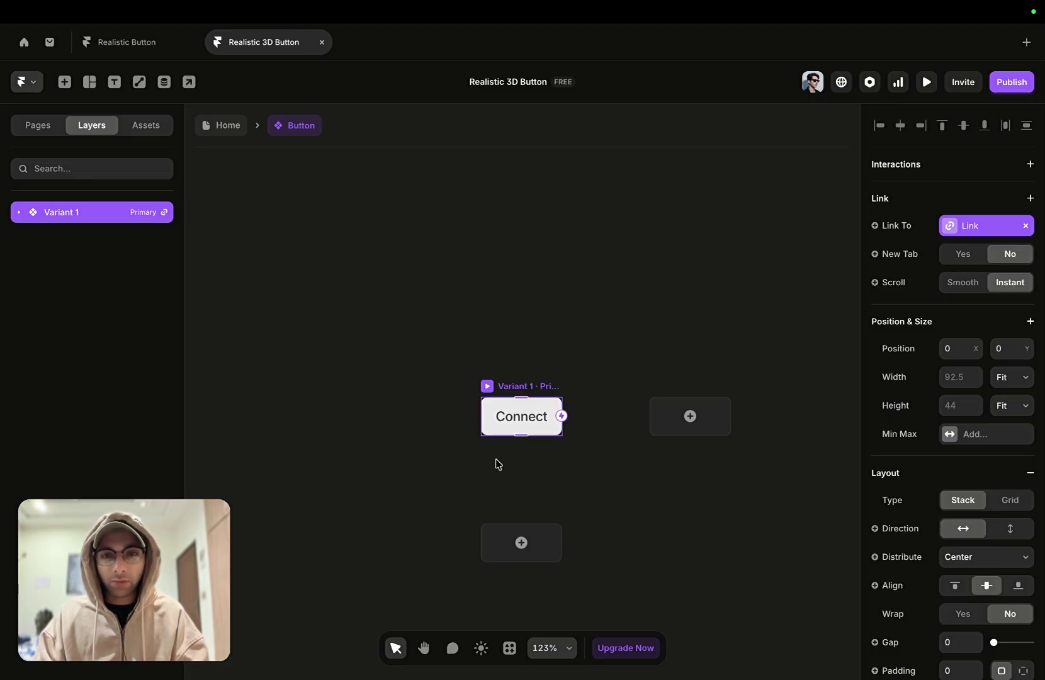
Add a Hover variant below the primary variant of the Button component.
scroll(497, 464, down, 2)
click(494, 507)
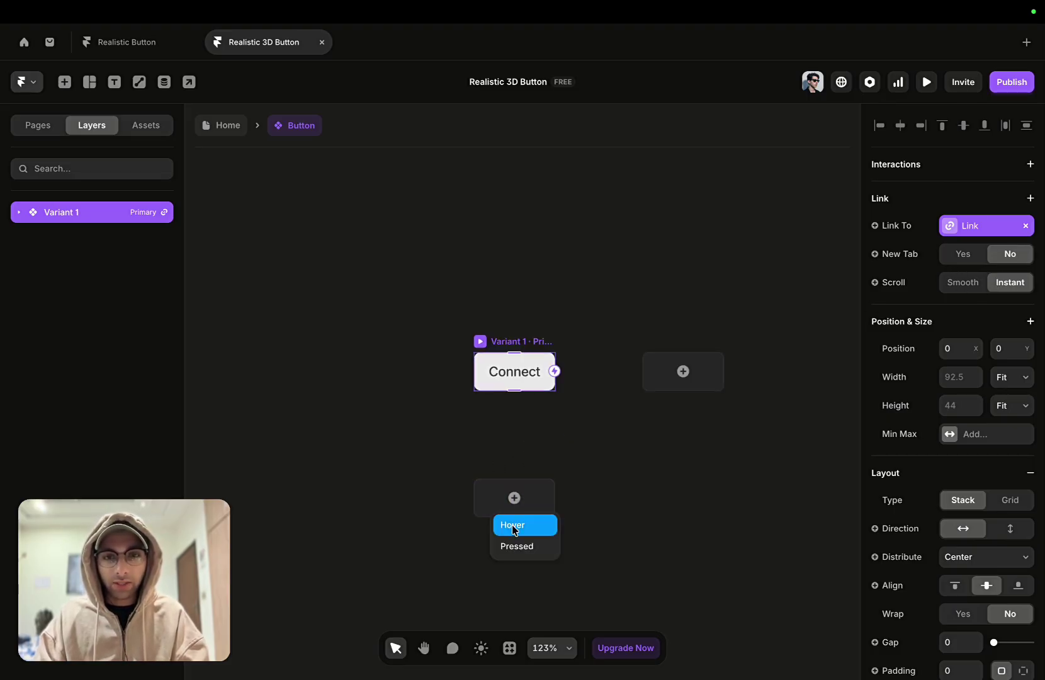
click(513, 527)
Darken the fill of the Text Container in the Hover variant to E0E0E0.
scroll(511, 406, up, 5)
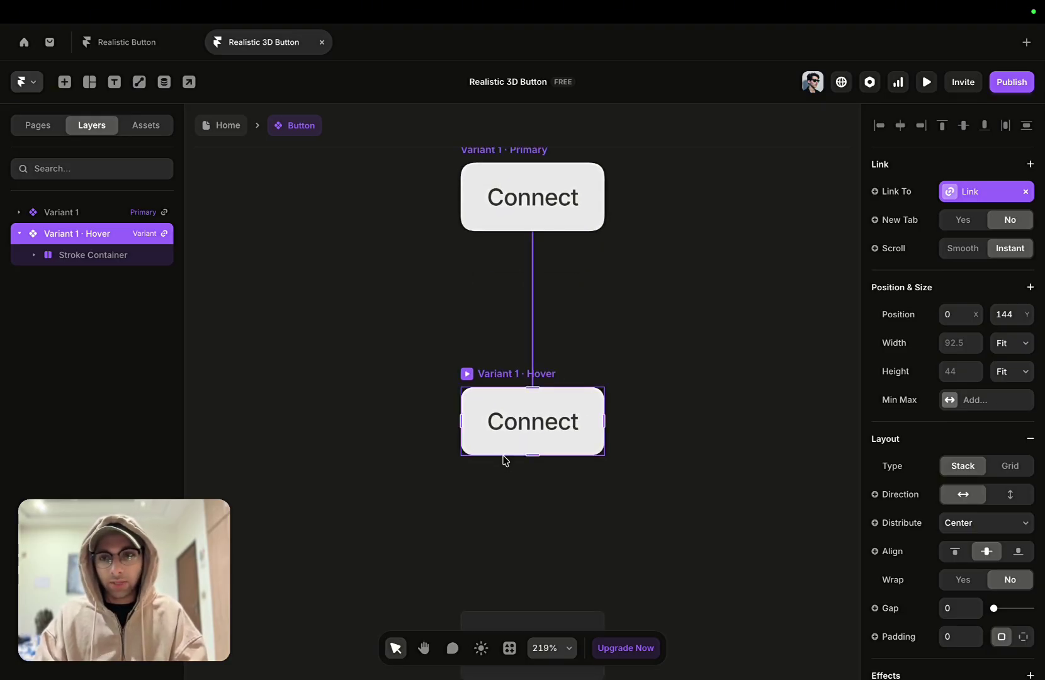
click(35, 256)
click(57, 284)
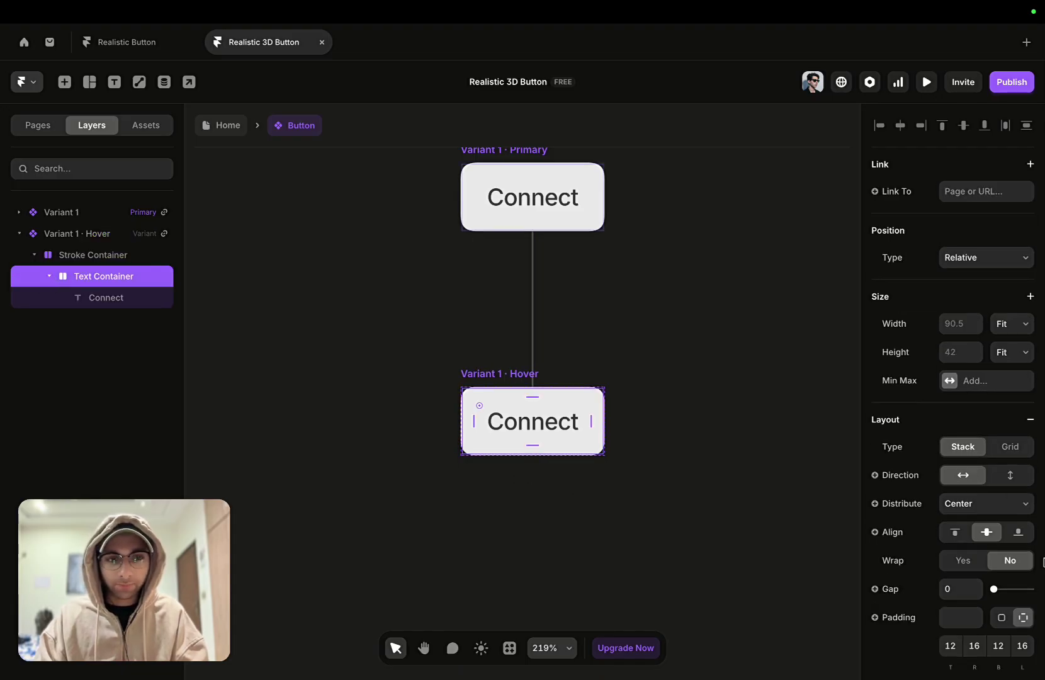
scroll(995, 563, down, 5)
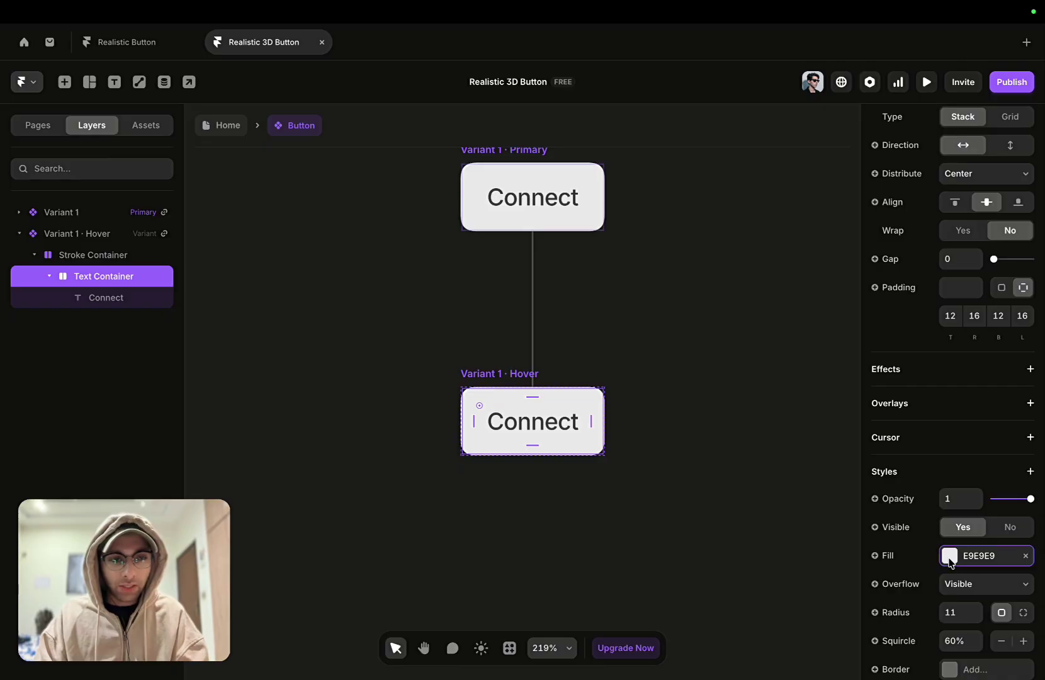
click(949, 555)
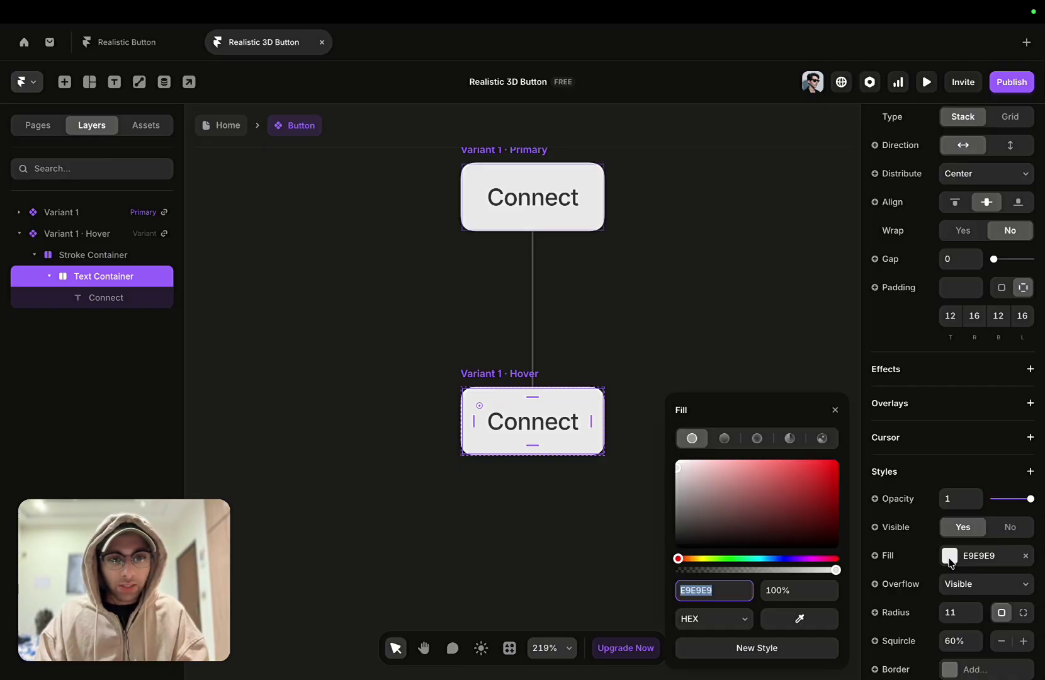
click(676, 470)
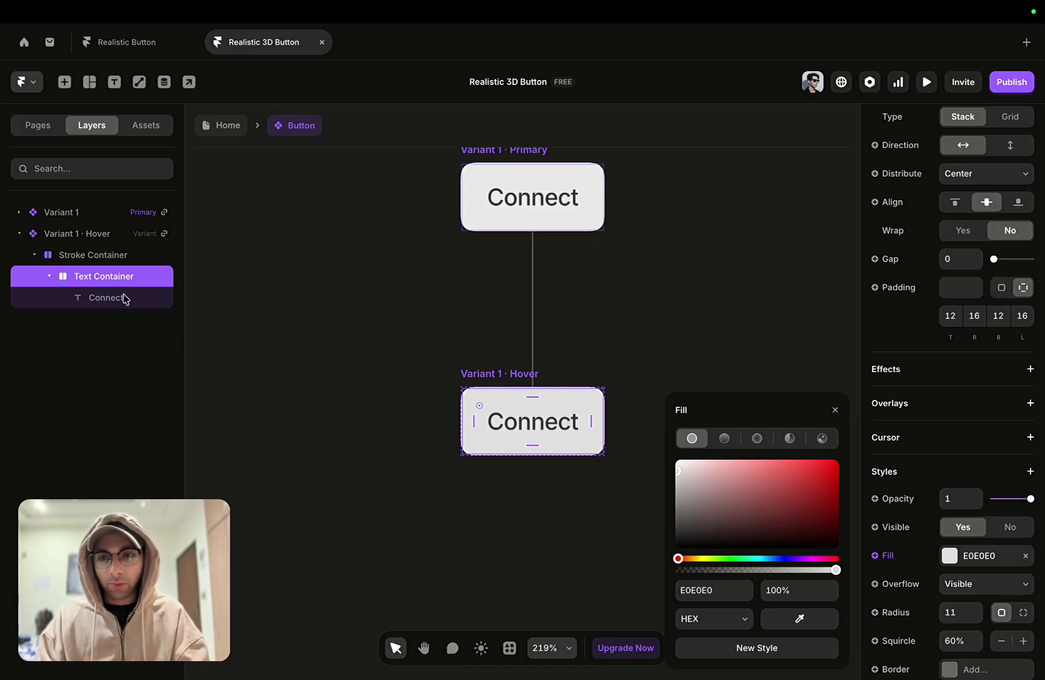
Darken the first gradient stop of the Stroke Container's fill in the Hover variant to EBEBEB.
click(111, 263)
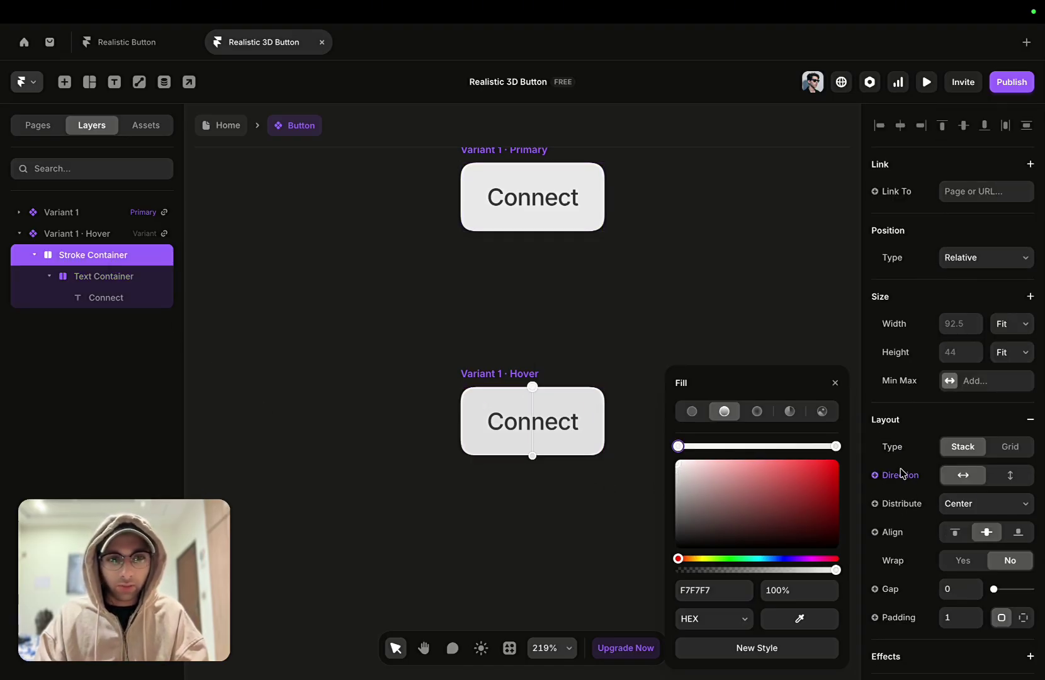
click(676, 467)
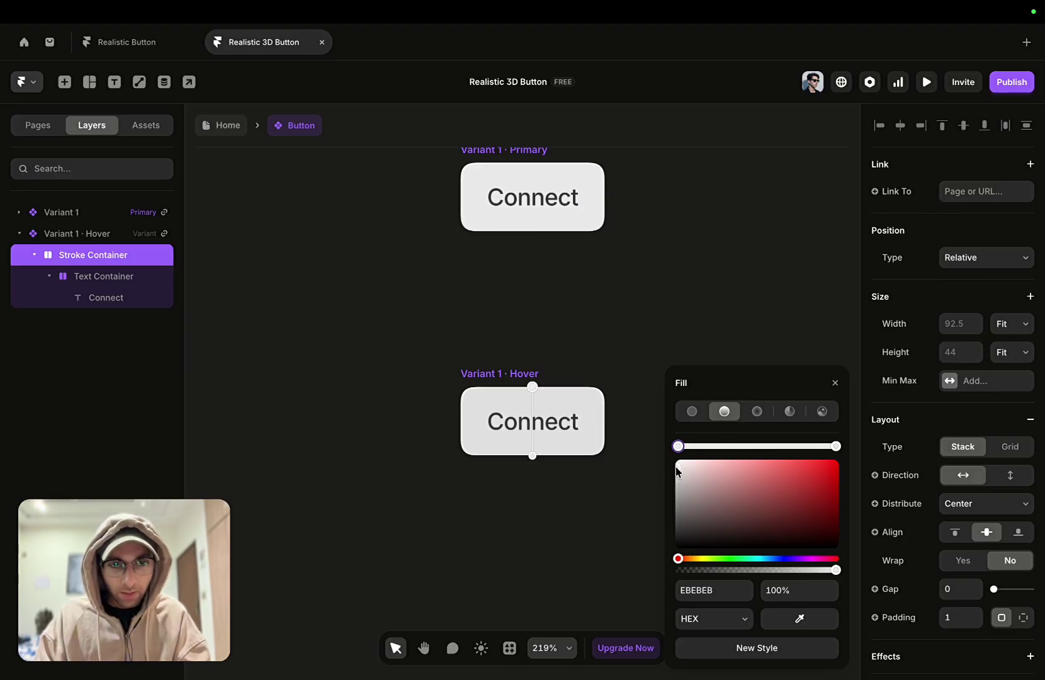
click(836, 446)
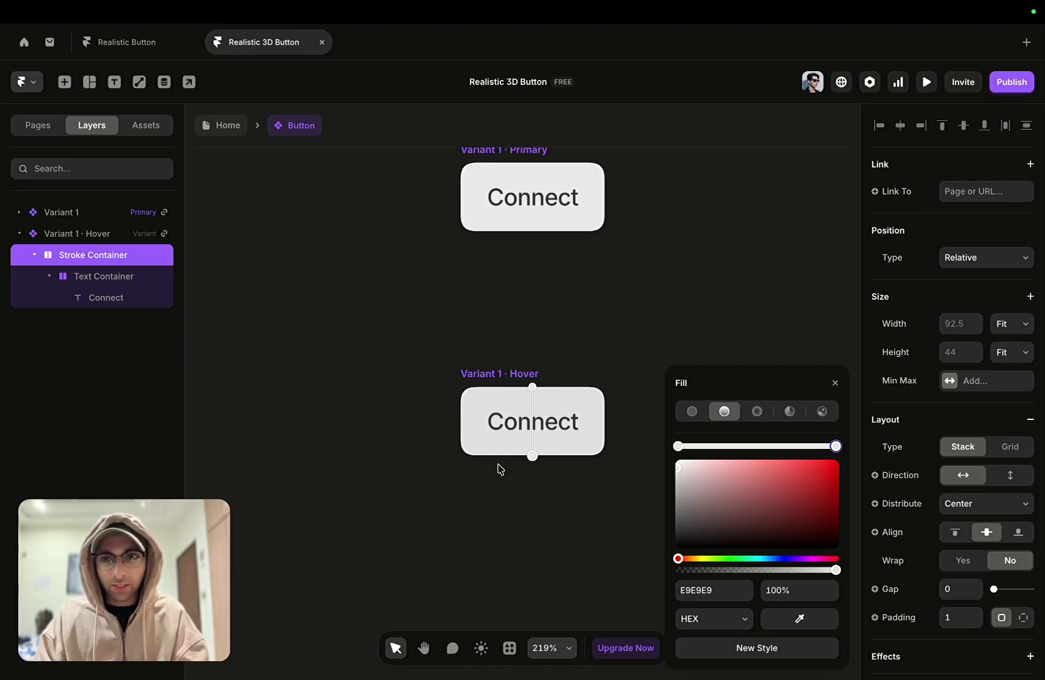
scroll(510, 474, up, 5)
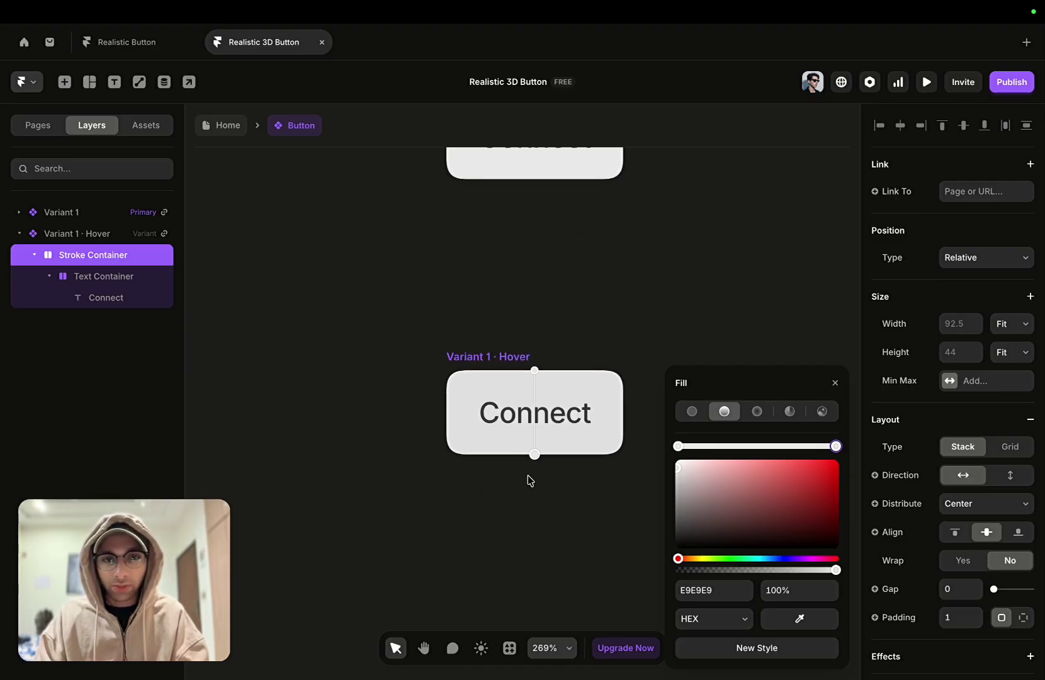
Copy the Hover variant's Text Container fill color E0E0E0 into the end gradient stop of its Stroke Container.
click(93, 279)
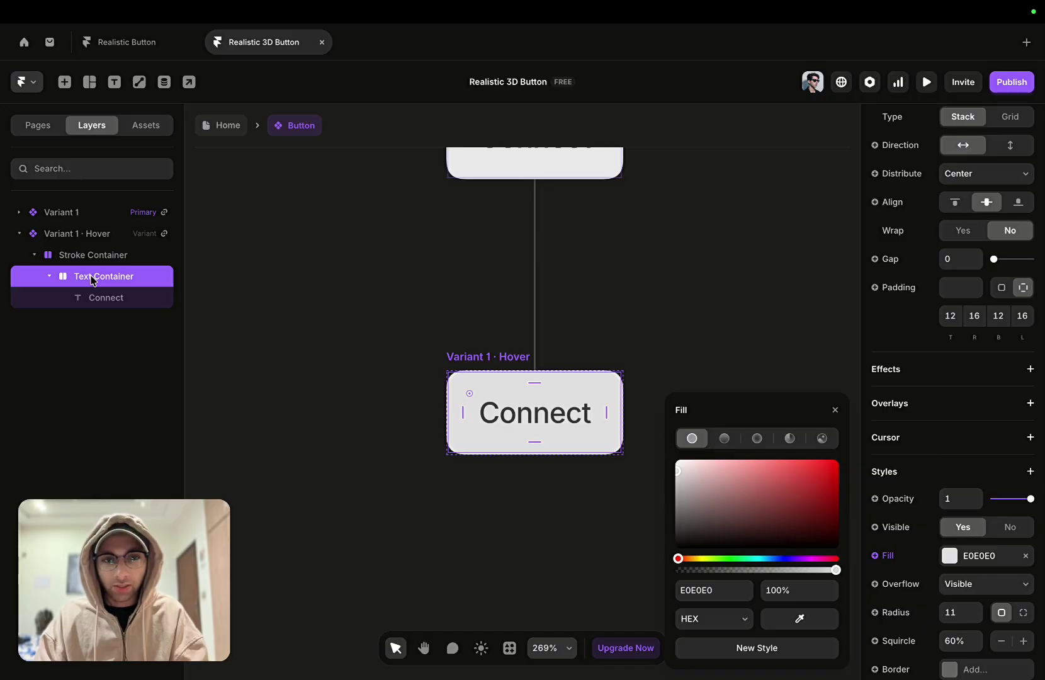
click(724, 592)
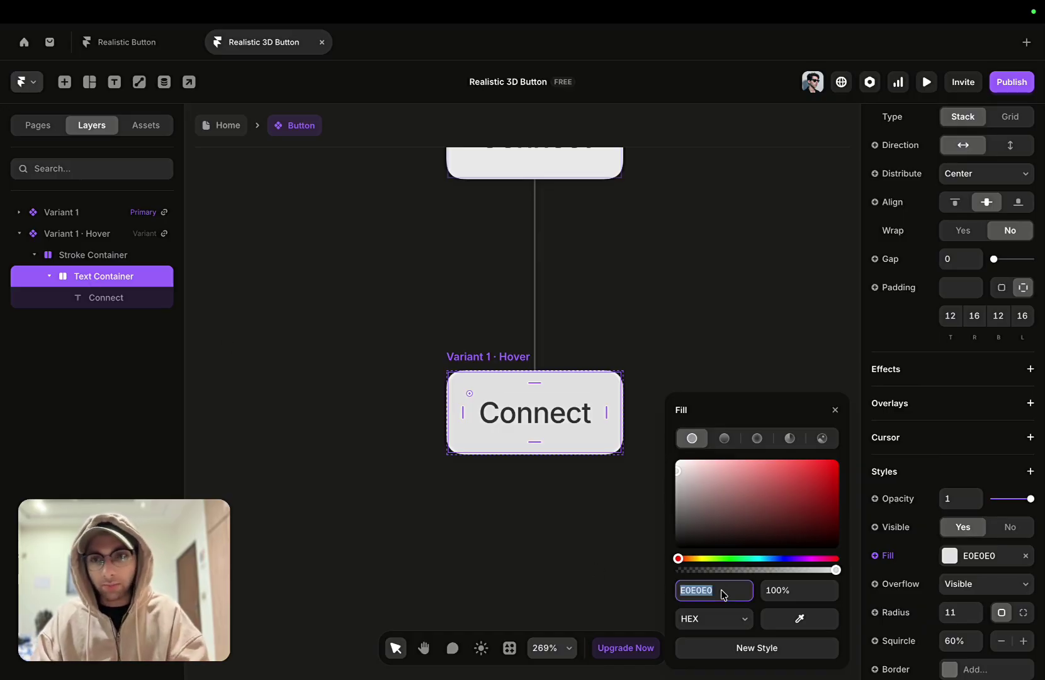
click(144, 255)
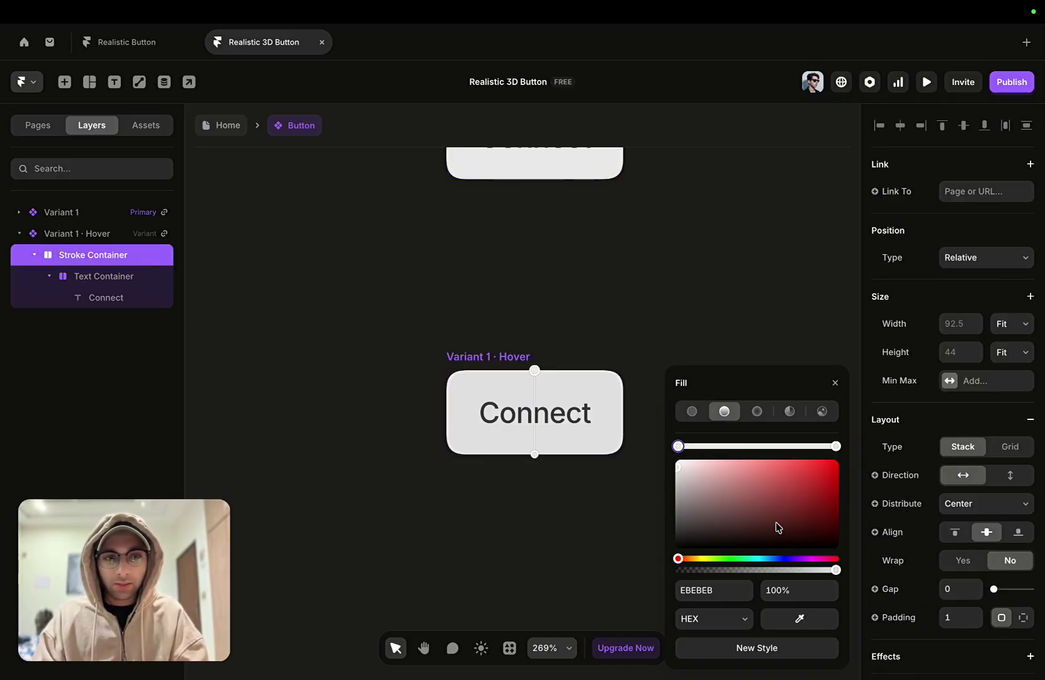
click(837, 446)
click(716, 597)
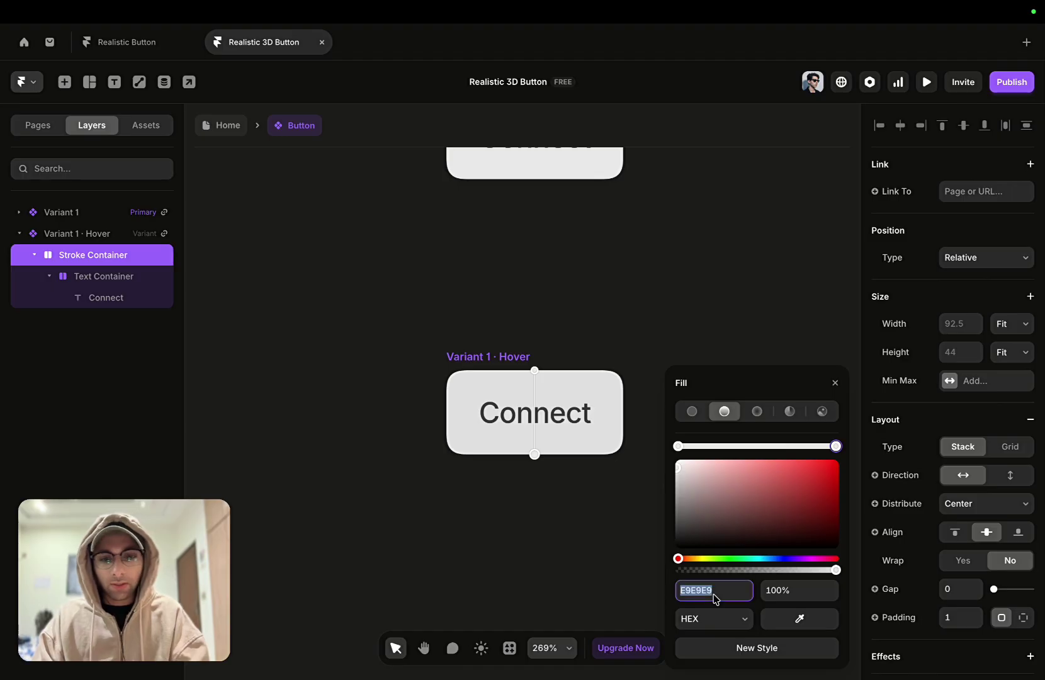
click(716, 598)
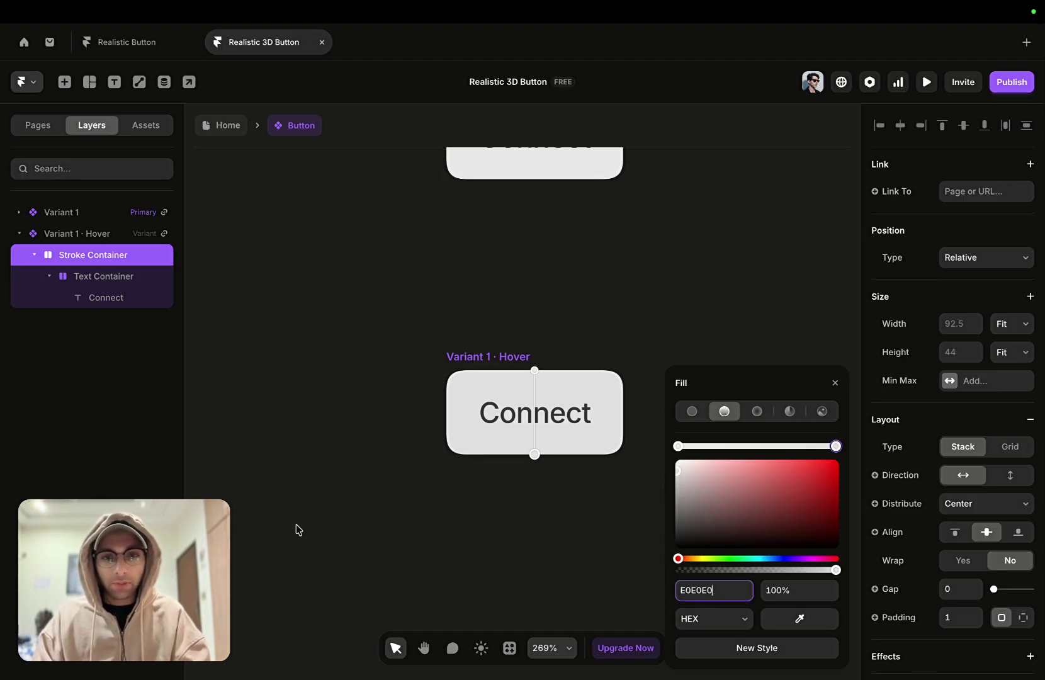
click(325, 464)
scroll(324, 463, down, 5)
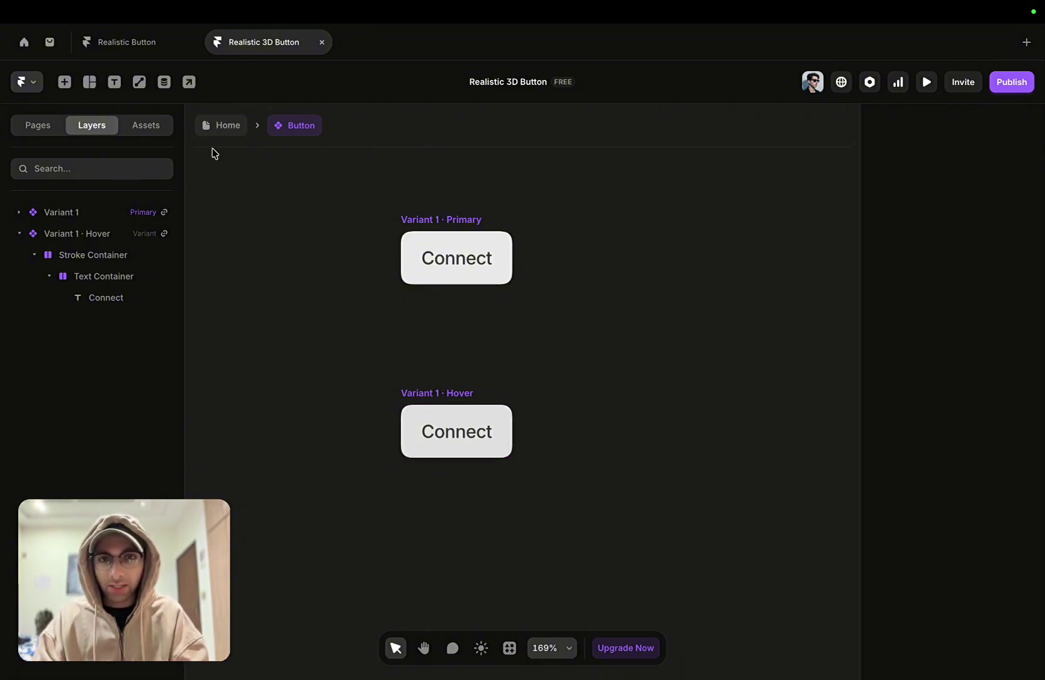
Return to the Home page and check the Connect button in the desktop preview and up close on the canvas.
click(218, 131)
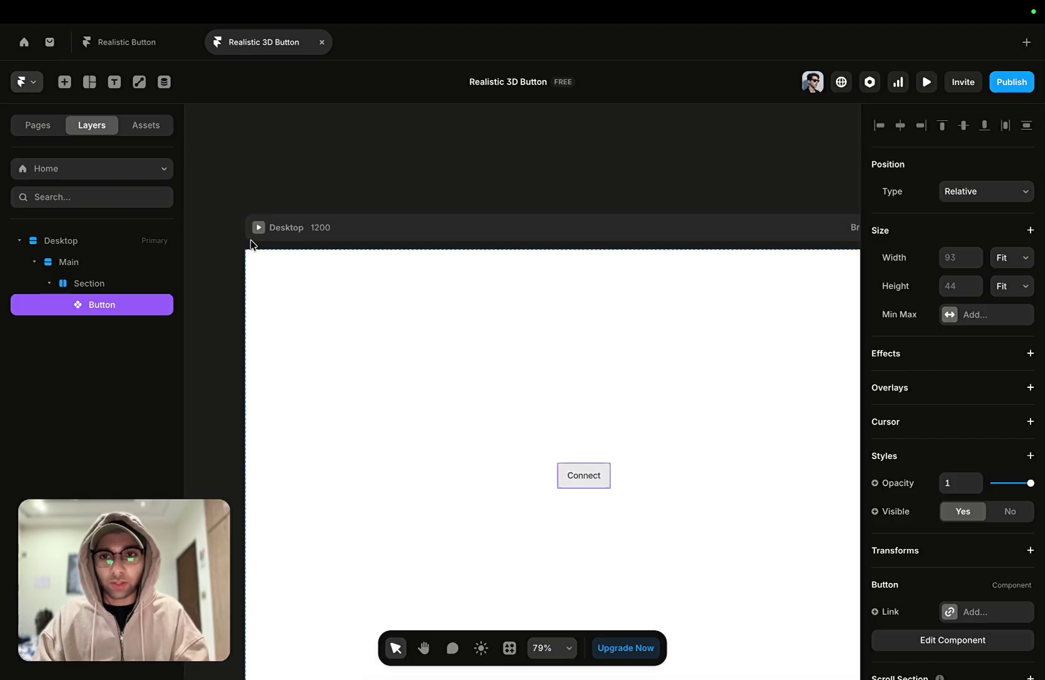
key(super+p)
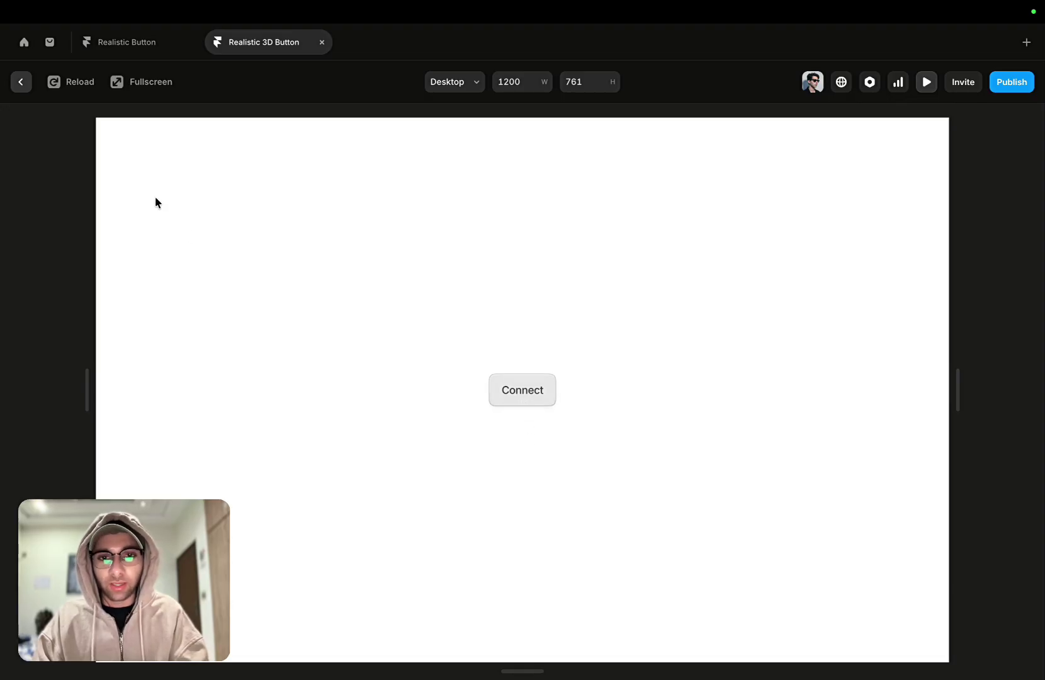
click(21, 83)
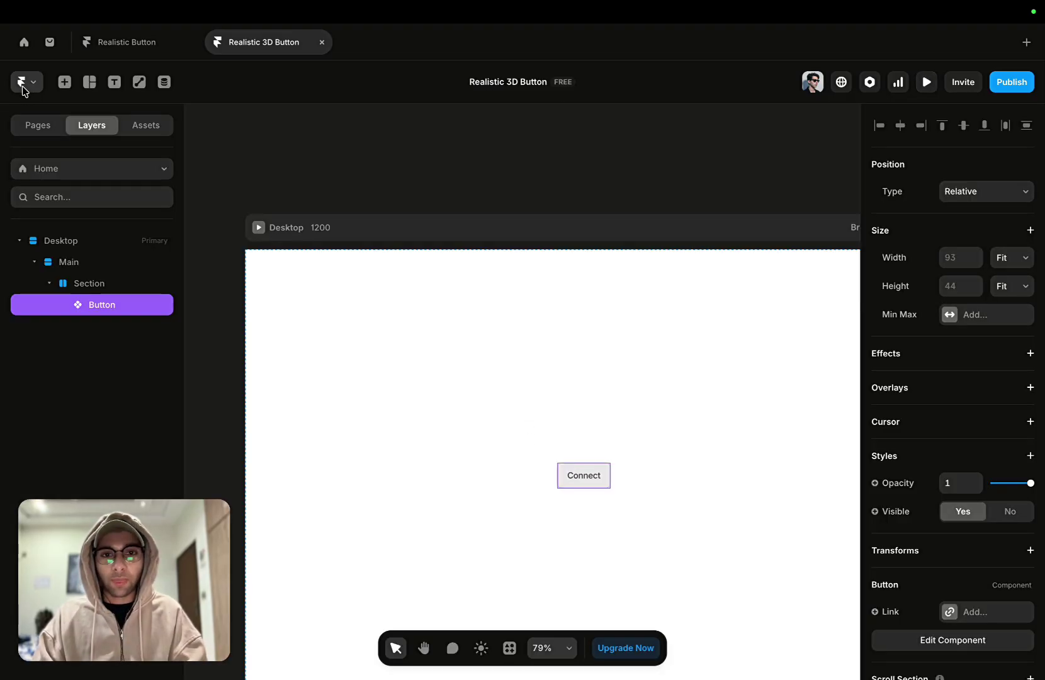
scroll(399, 468, up, 3)
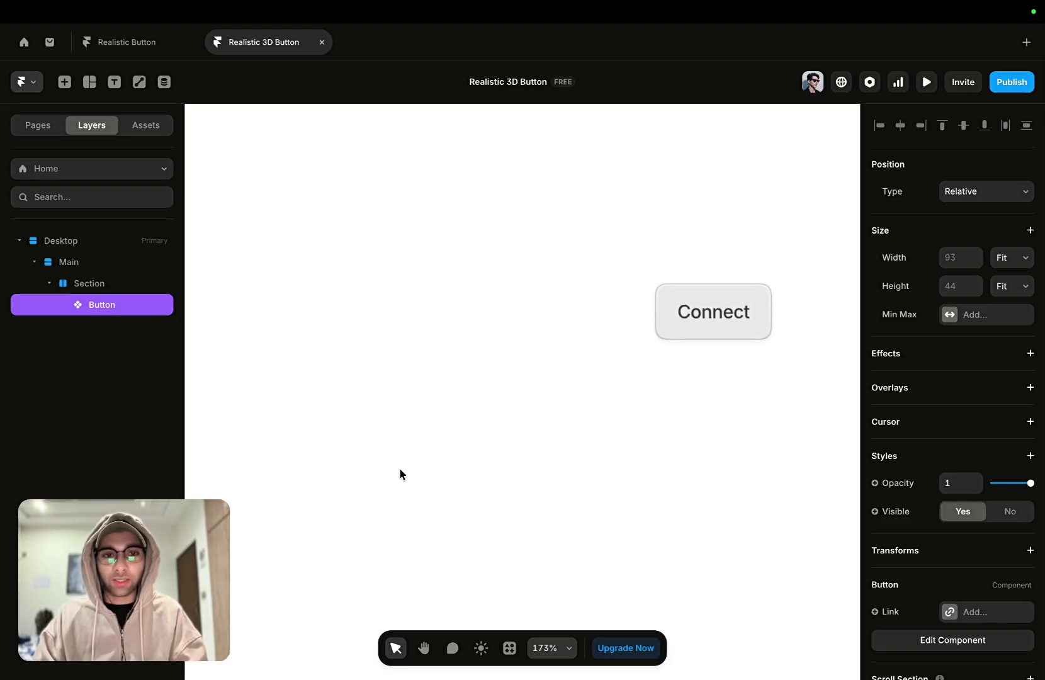
scroll(399, 467, right, 4)
scroll(441, 454, up, 1)
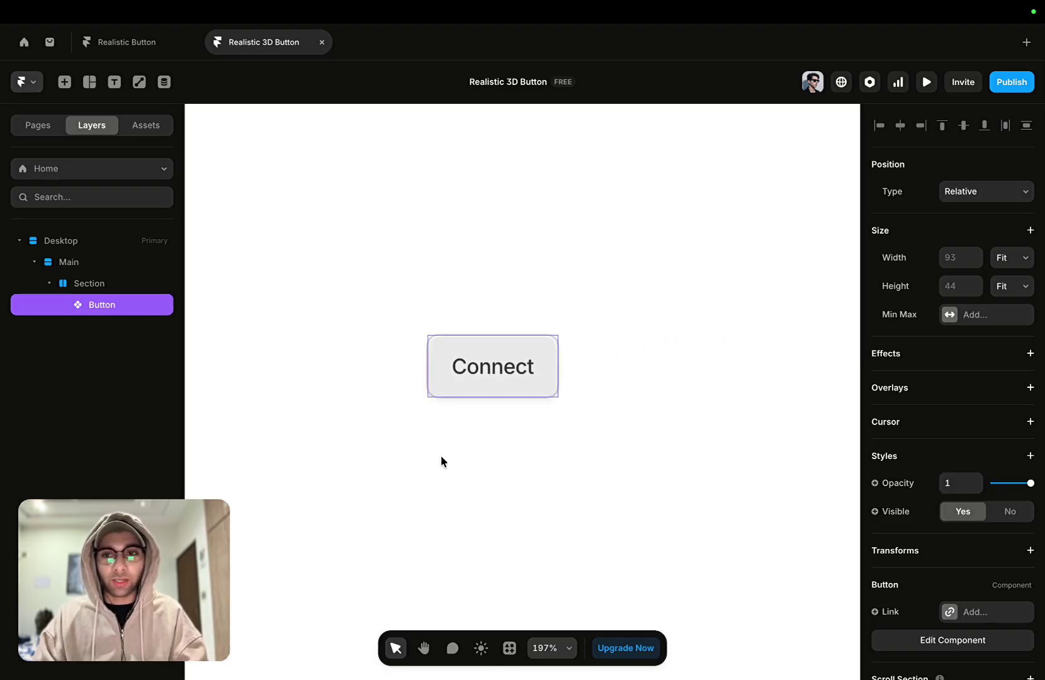
scroll(441, 454, up, 1)
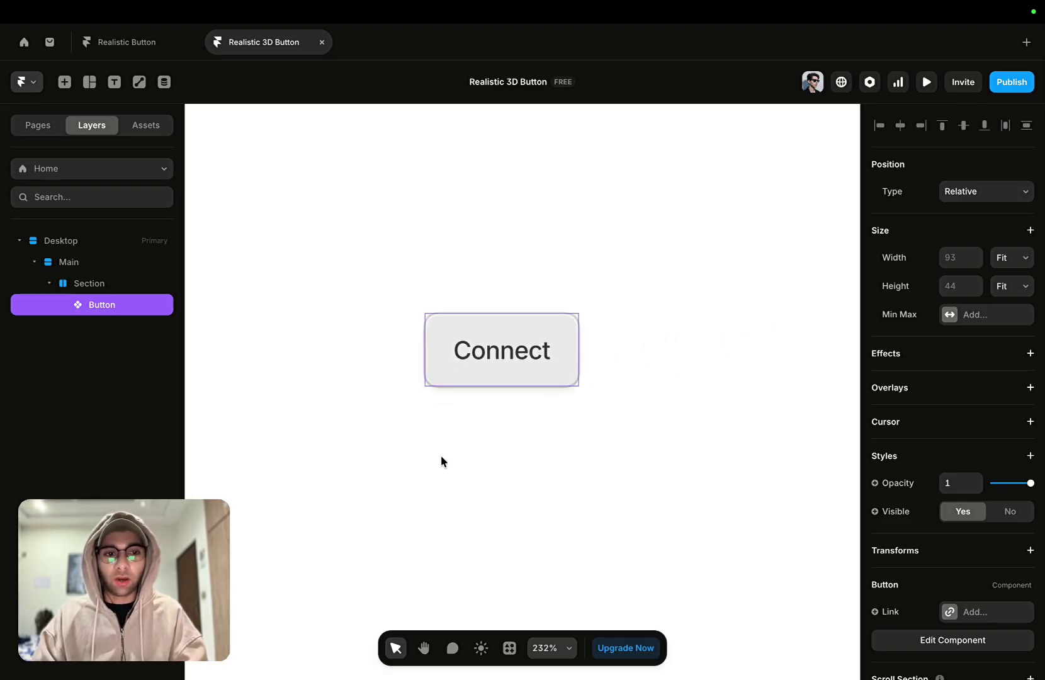